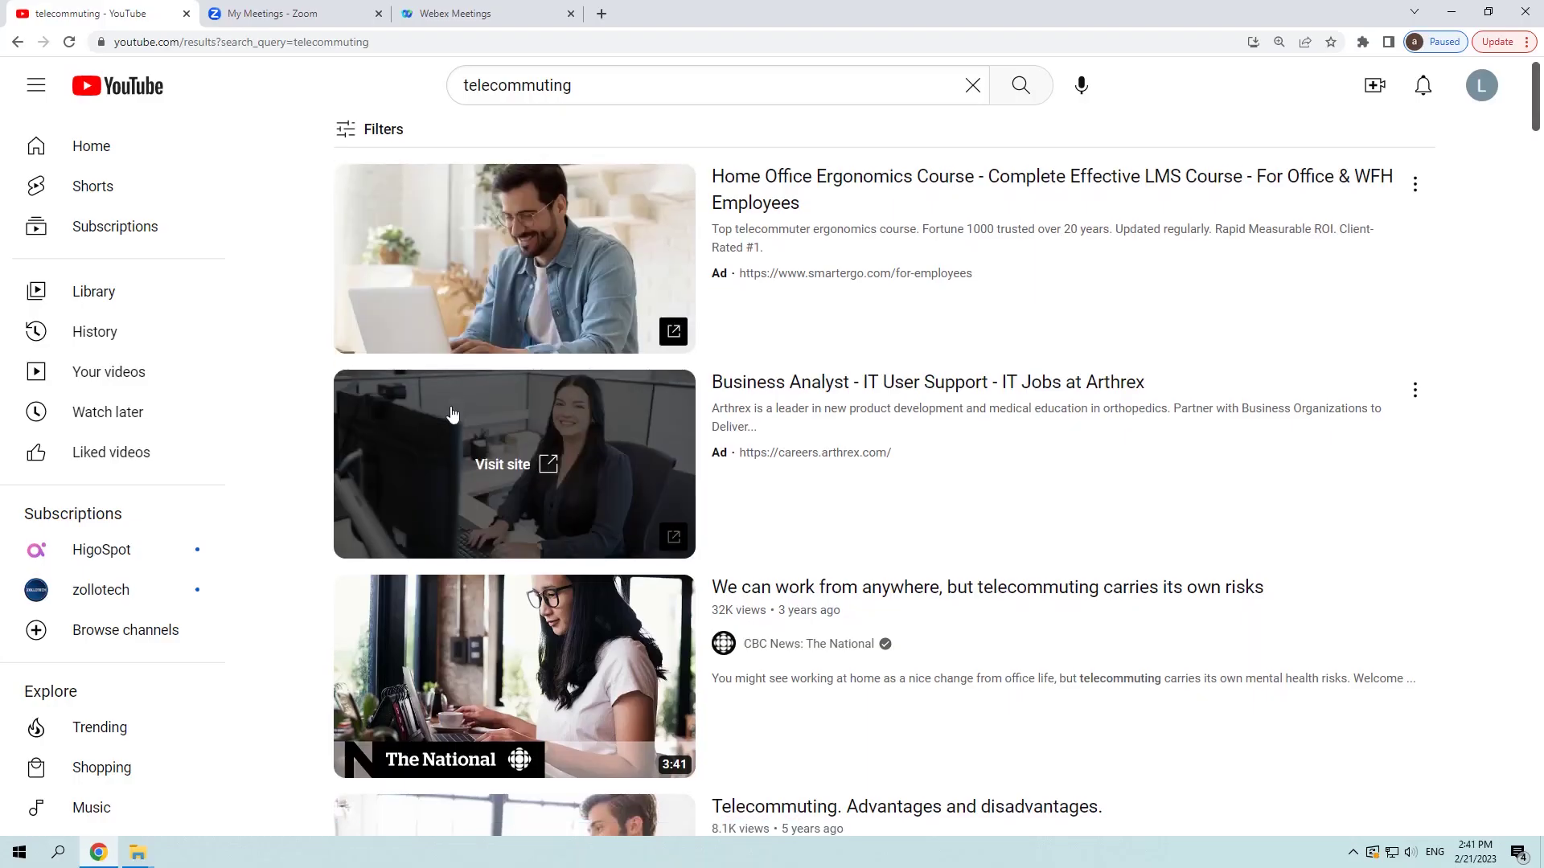
- Browse the YouTube search results for videos about telecommuting
{"action": "scroll", "coordinate": [452, 414], "scroll_direction": "down", "scroll_amount": 3}
{"action": "scroll", "coordinate": [376, 433], "scroll_direction": "down", "scroll_amount": 3}
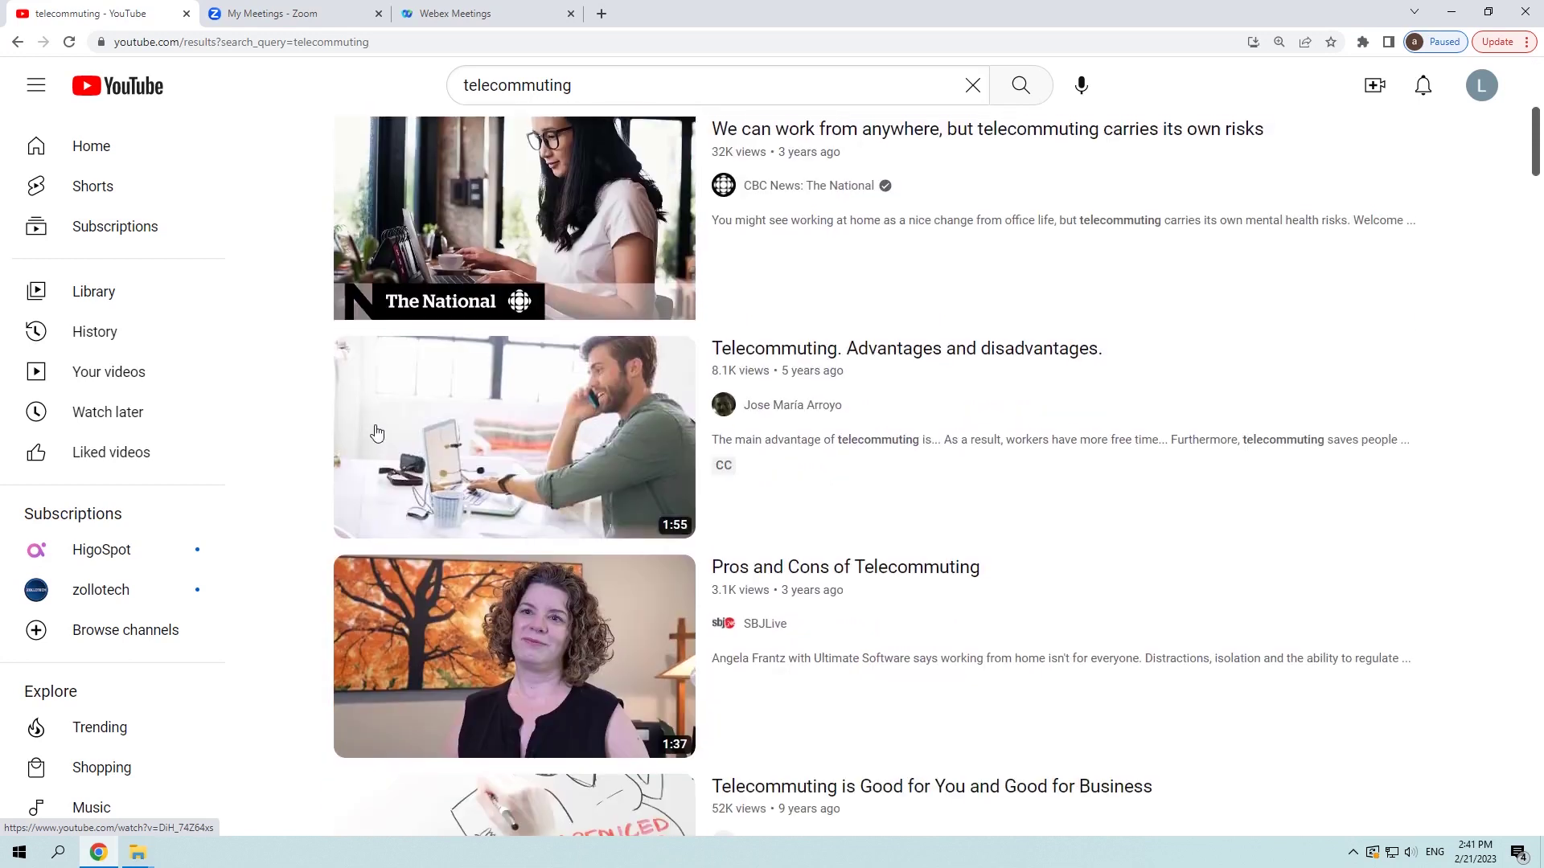
{"action": "scroll", "coordinate": [376, 434], "scroll_direction": "down", "scroll_amount": 3}
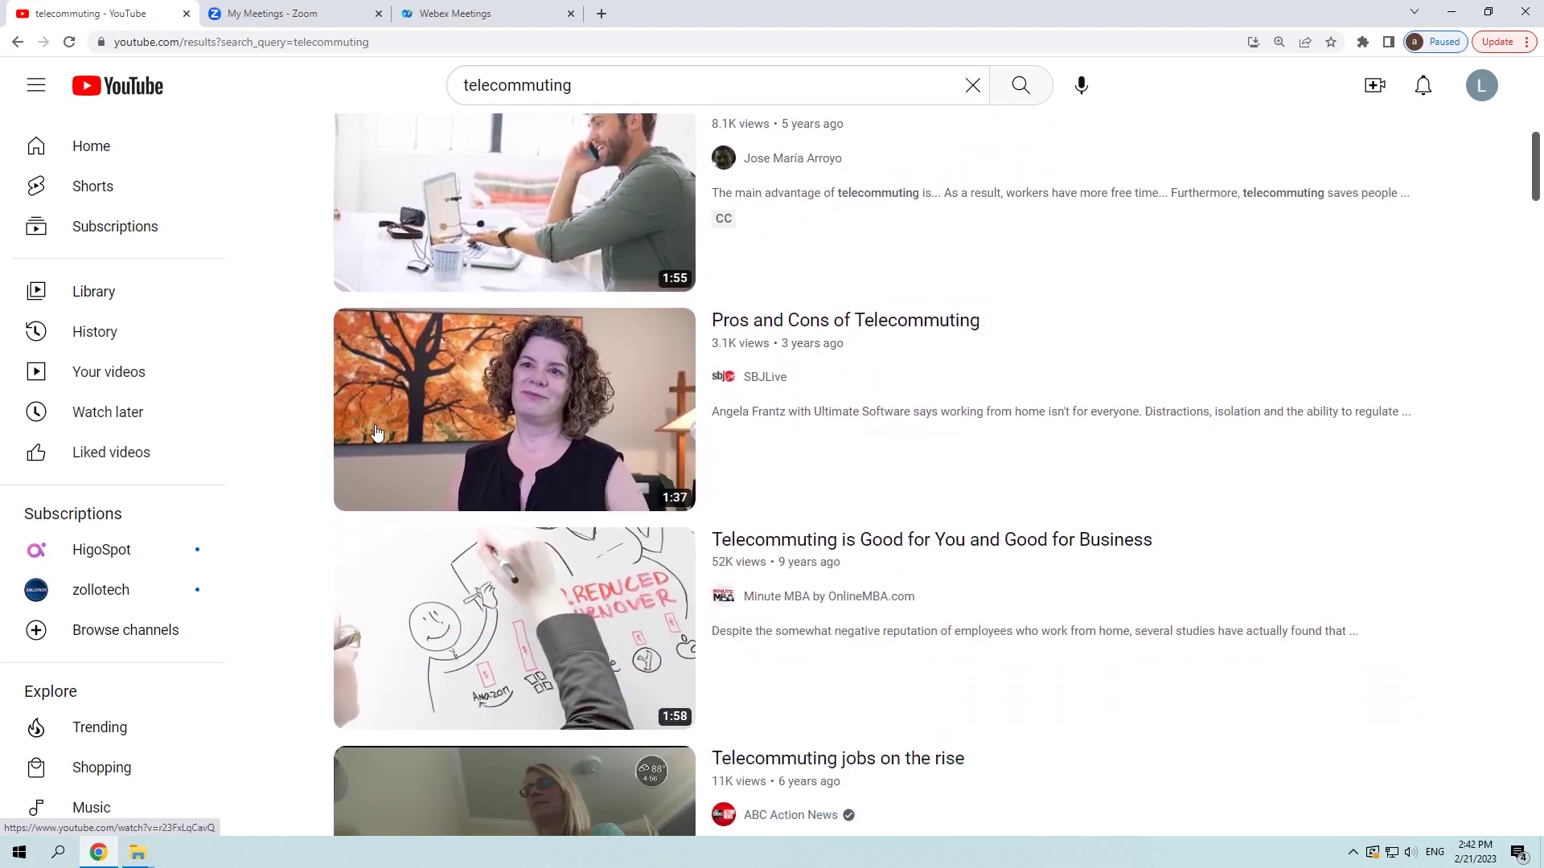
{"action": "scroll", "coordinate": [376, 434], "scroll_direction": "down", "scroll_amount": 5}
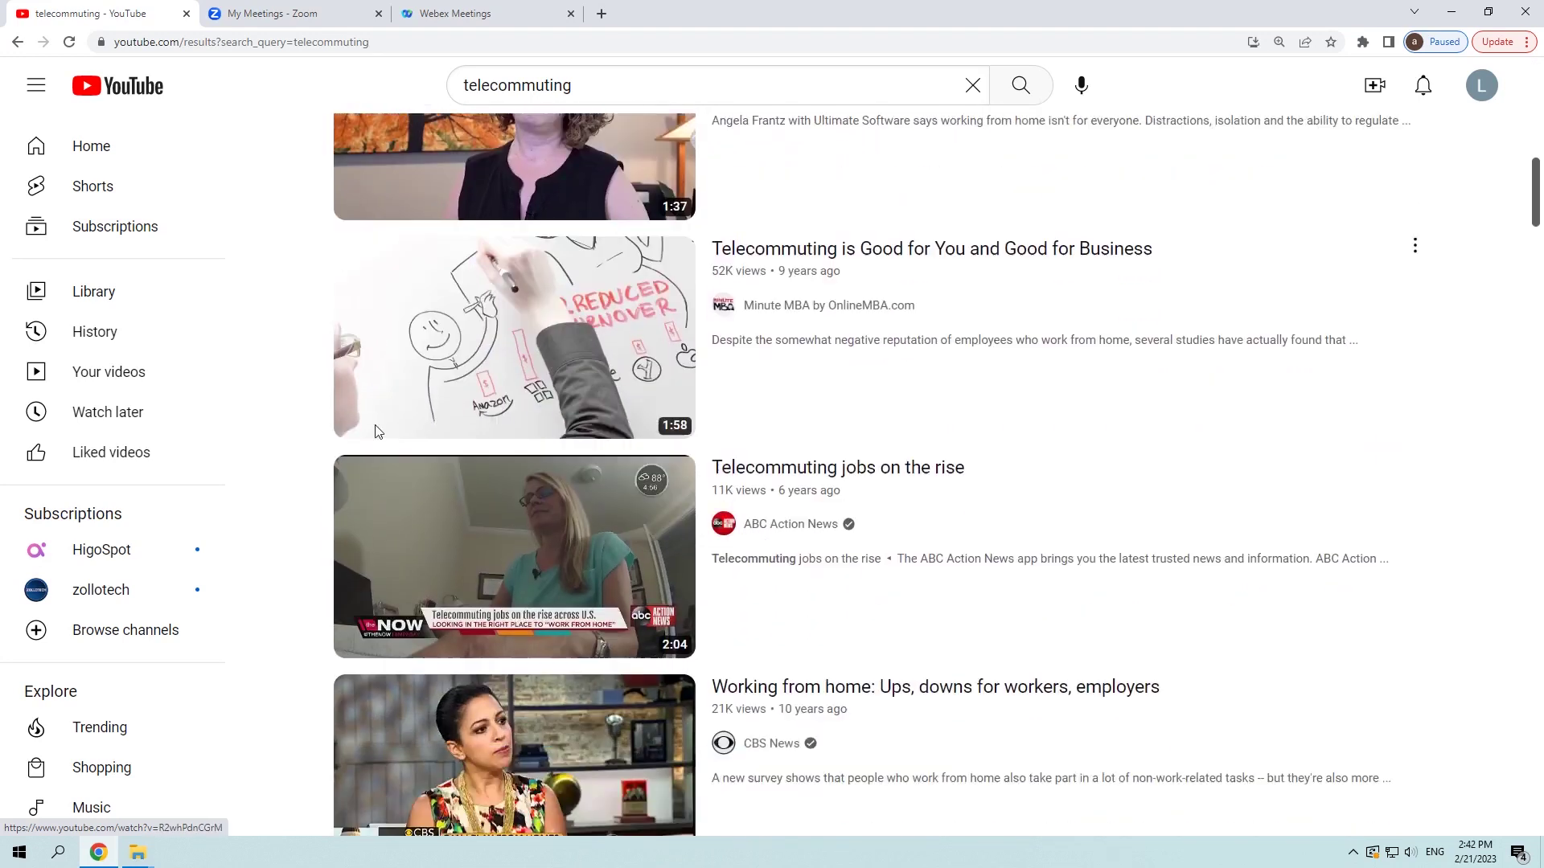
{"action": "scroll", "coordinate": [515, 306], "scroll_direction": "up", "scroll_amount": 1}
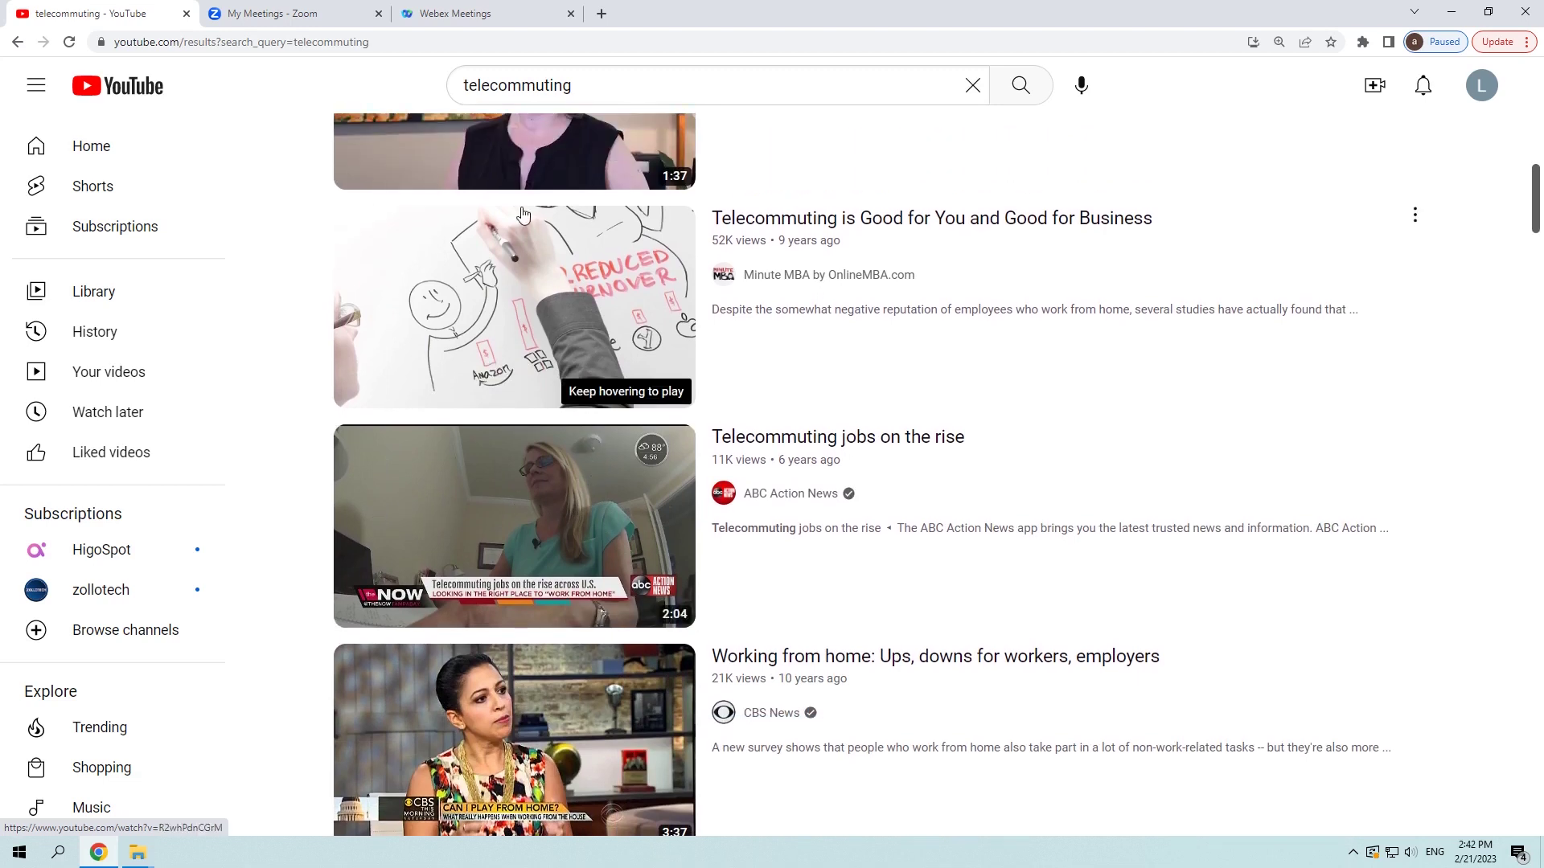
- Look over the Webex Meetings product page and the Zoom account's upcoming meetings page
{"action": "left_click", "coordinate": [278, 10]}
{"action": "left_click", "coordinate": [469, 10]}
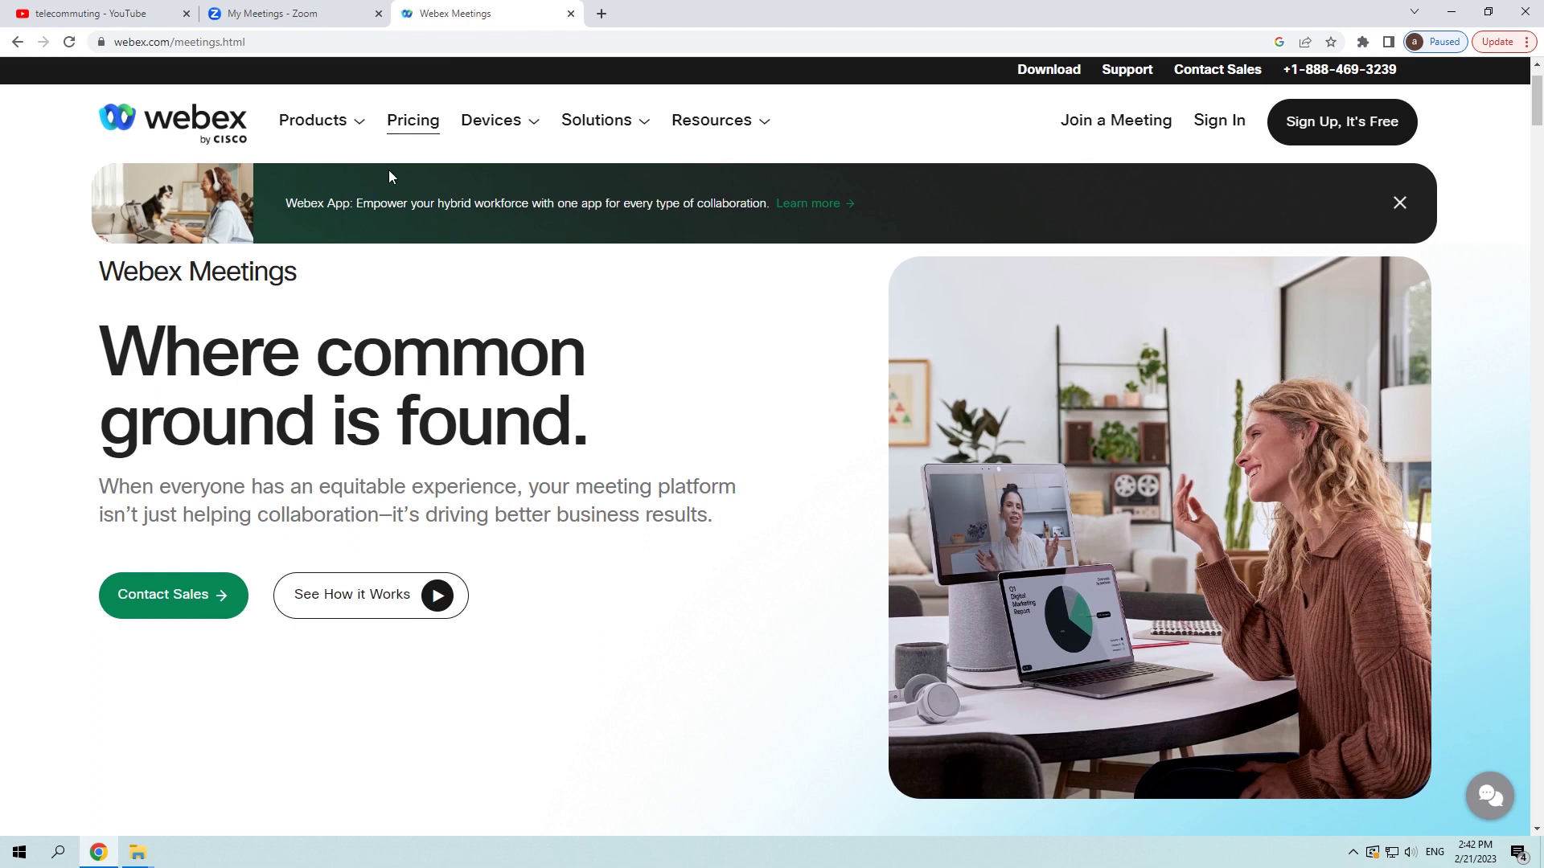
{"action": "scroll", "coordinate": [390, 175], "scroll_direction": "down", "scroll_amount": 1}
{"action": "scroll", "coordinate": [390, 171], "scroll_direction": "down", "scroll_amount": 4}
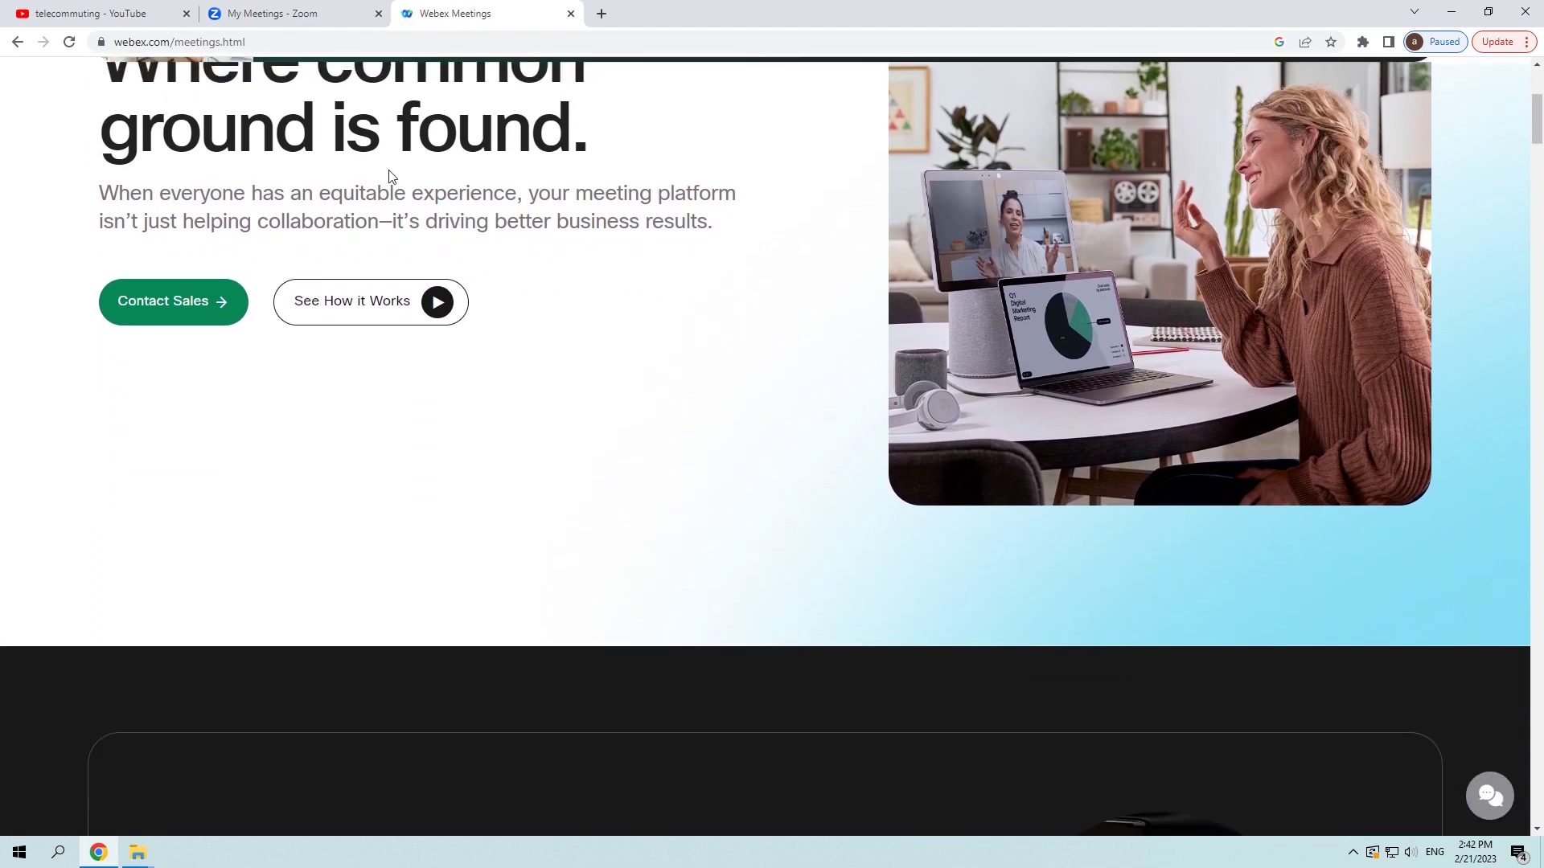
{"action": "scroll", "coordinate": [390, 175], "scroll_direction": "down", "scroll_amount": 5}
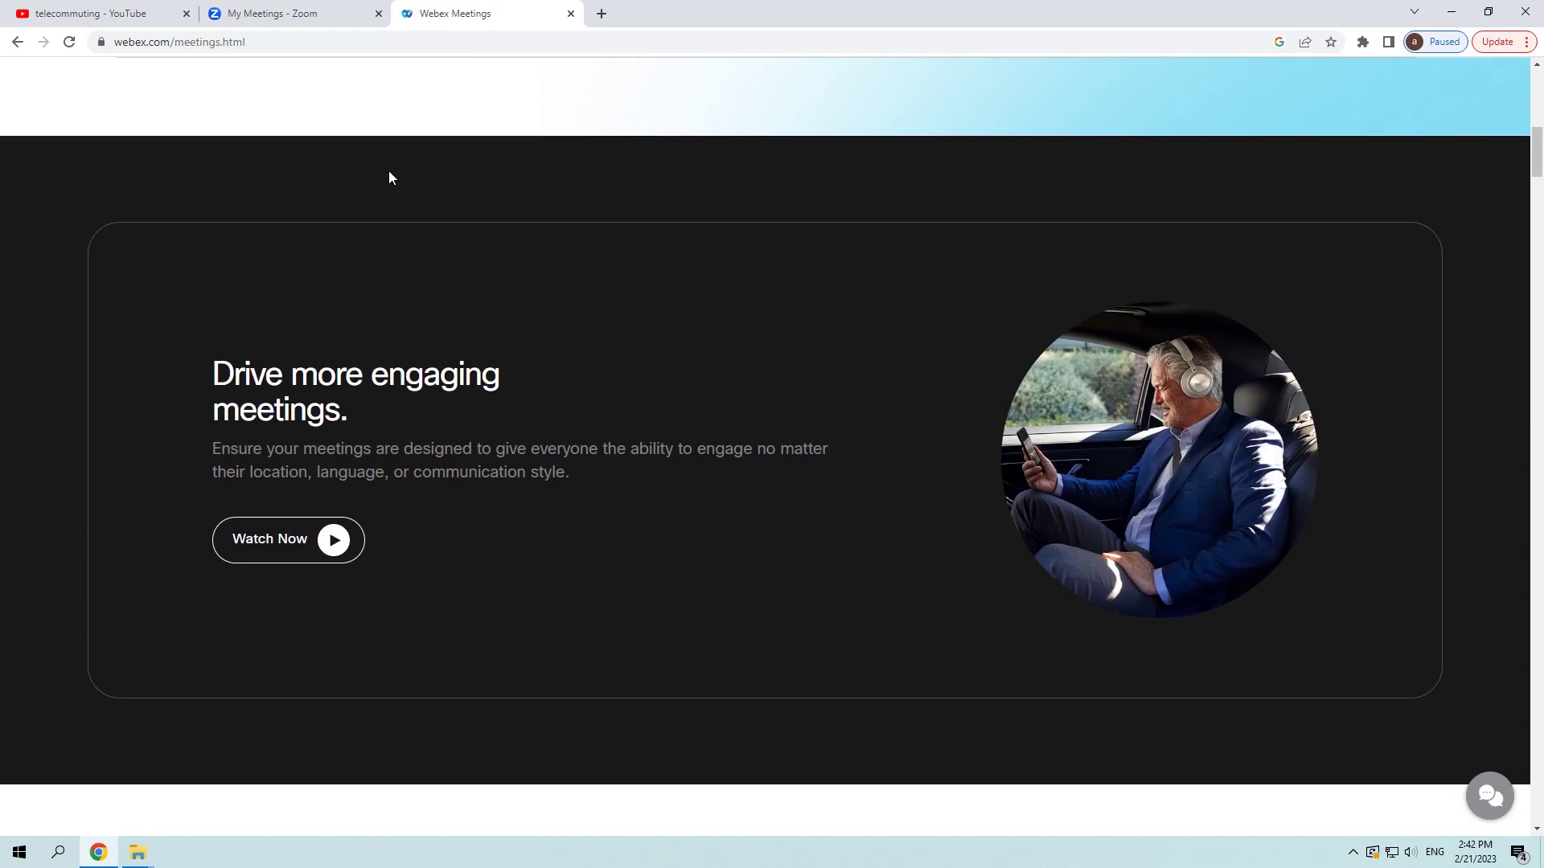
{"action": "left_click", "coordinate": [328, 8]}
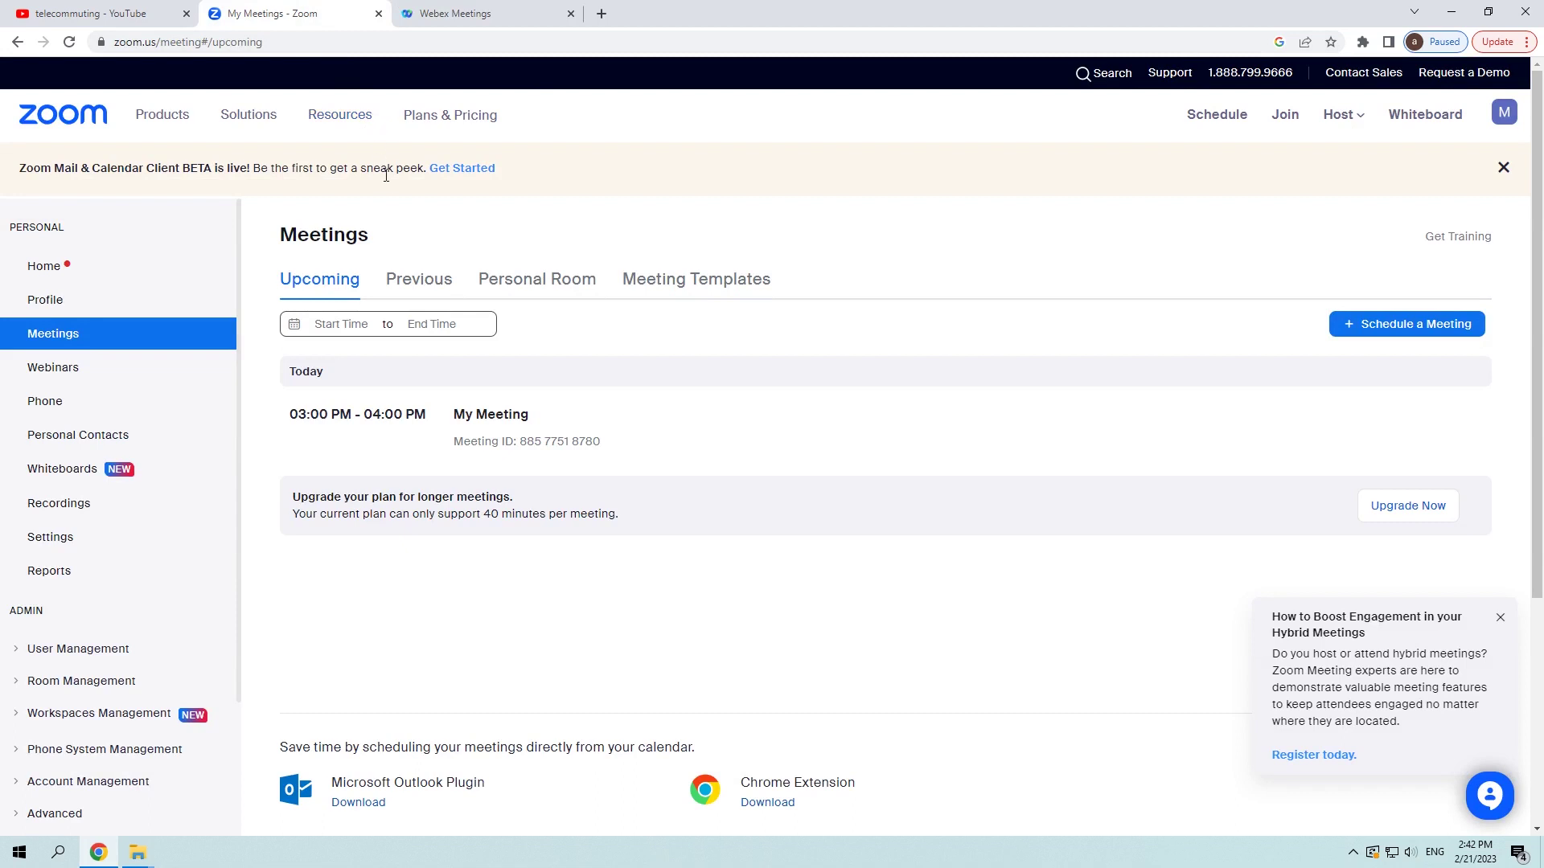
{"action": "scroll", "coordinate": [386, 175], "scroll_direction": "down", "scroll_amount": 3}
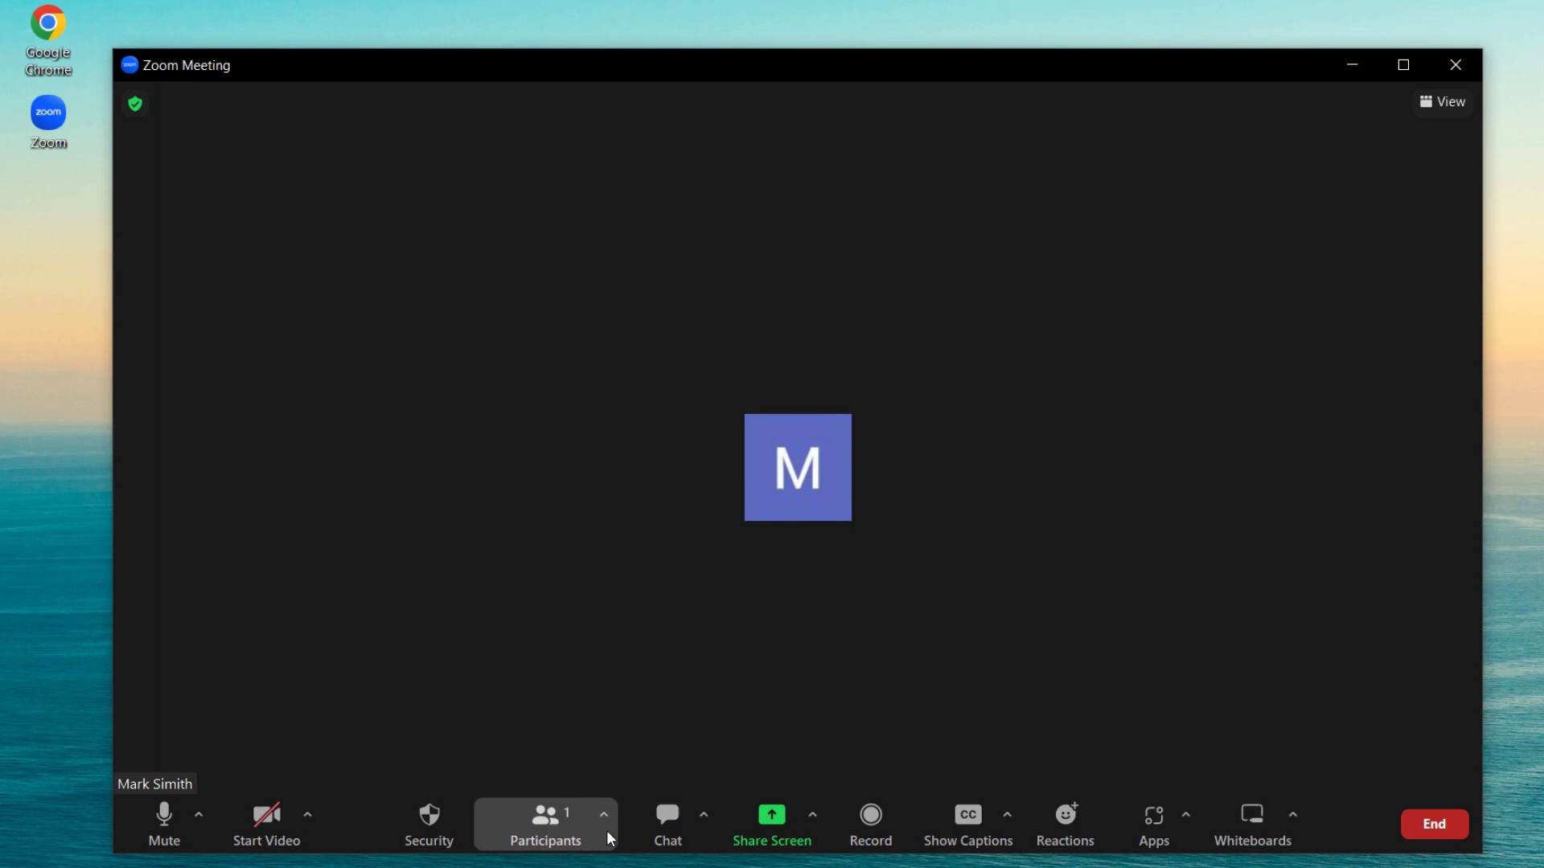
- Show the Zoom meeting's participant list and display the rename option for the host's own entry
{"action": "left_click", "coordinate": [563, 828]}
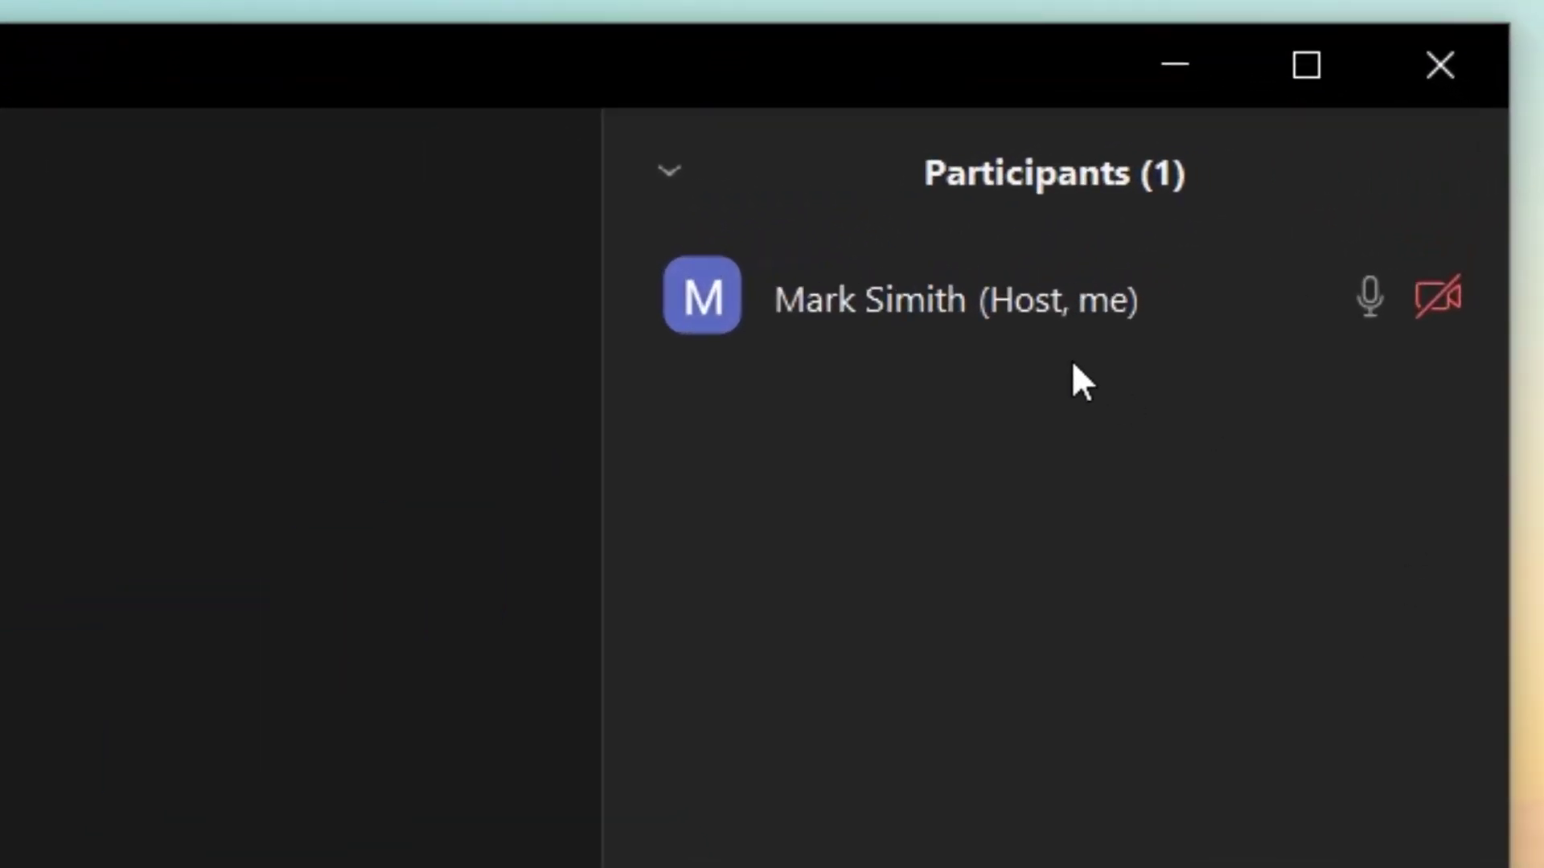
{"action": "mouse_move", "coordinate": [1045, 291]}
{"action": "mouse_move", "coordinate": [956, 315]}
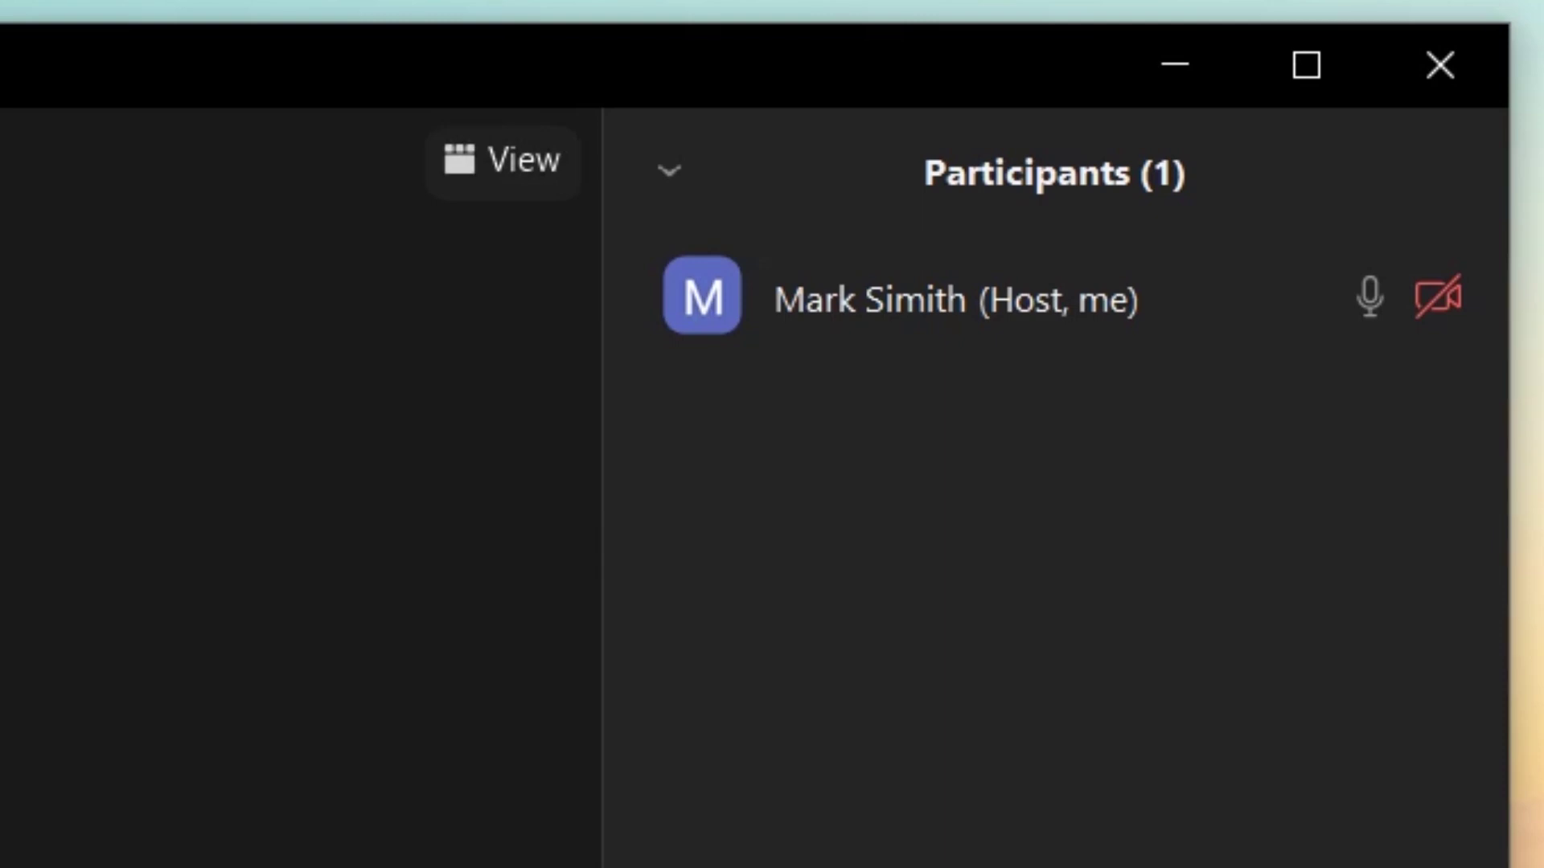
{"action": "mouse_move", "coordinate": [1178, 317]}
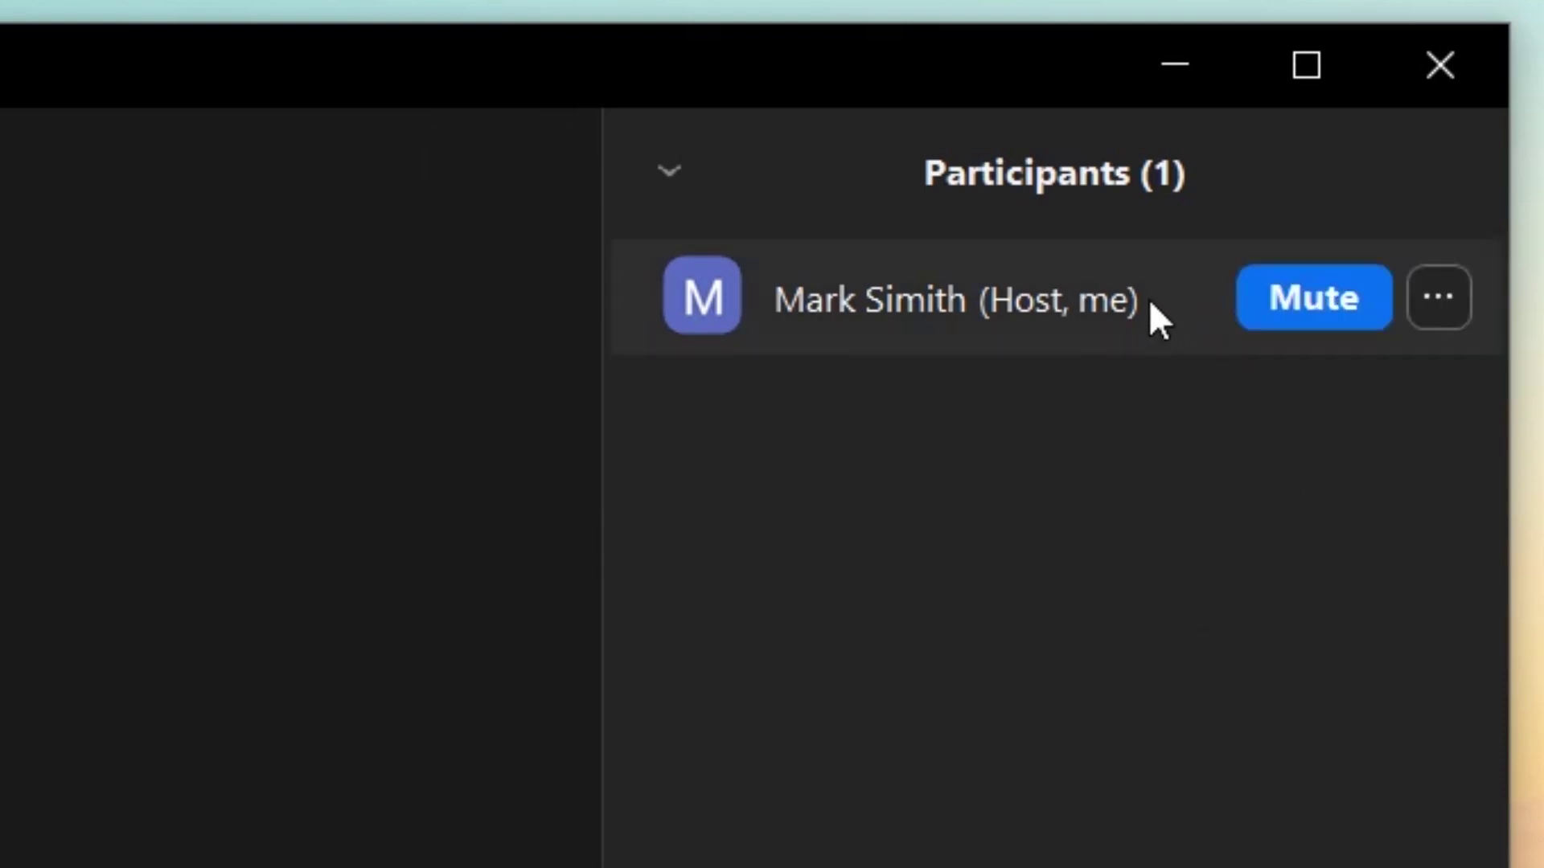
{"action": "left_click", "coordinate": [1436, 299]}
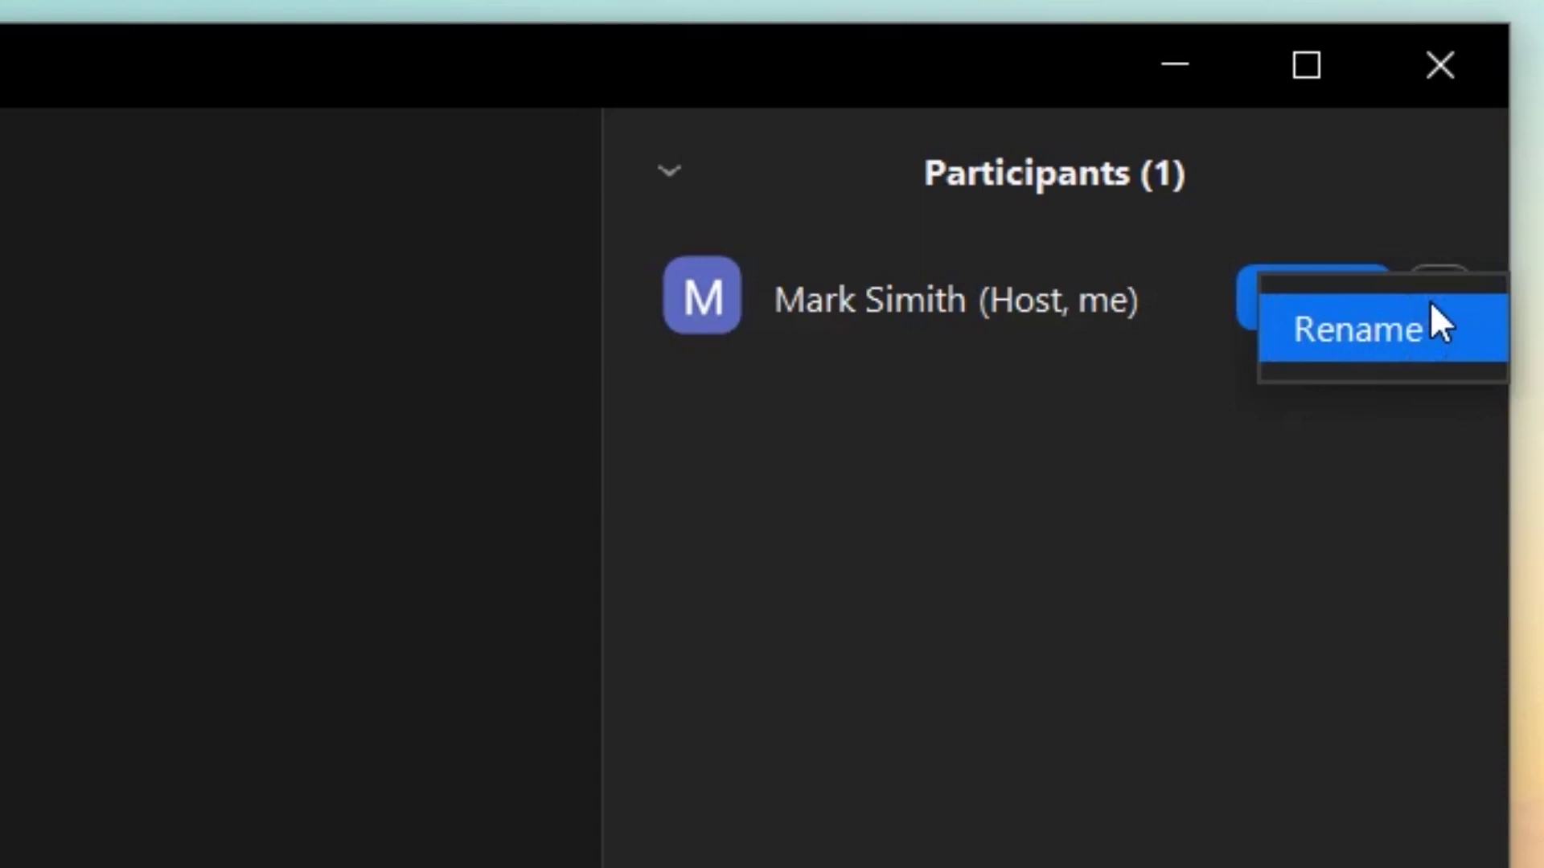
{"action": "left_click", "coordinate": [1178, 465]}
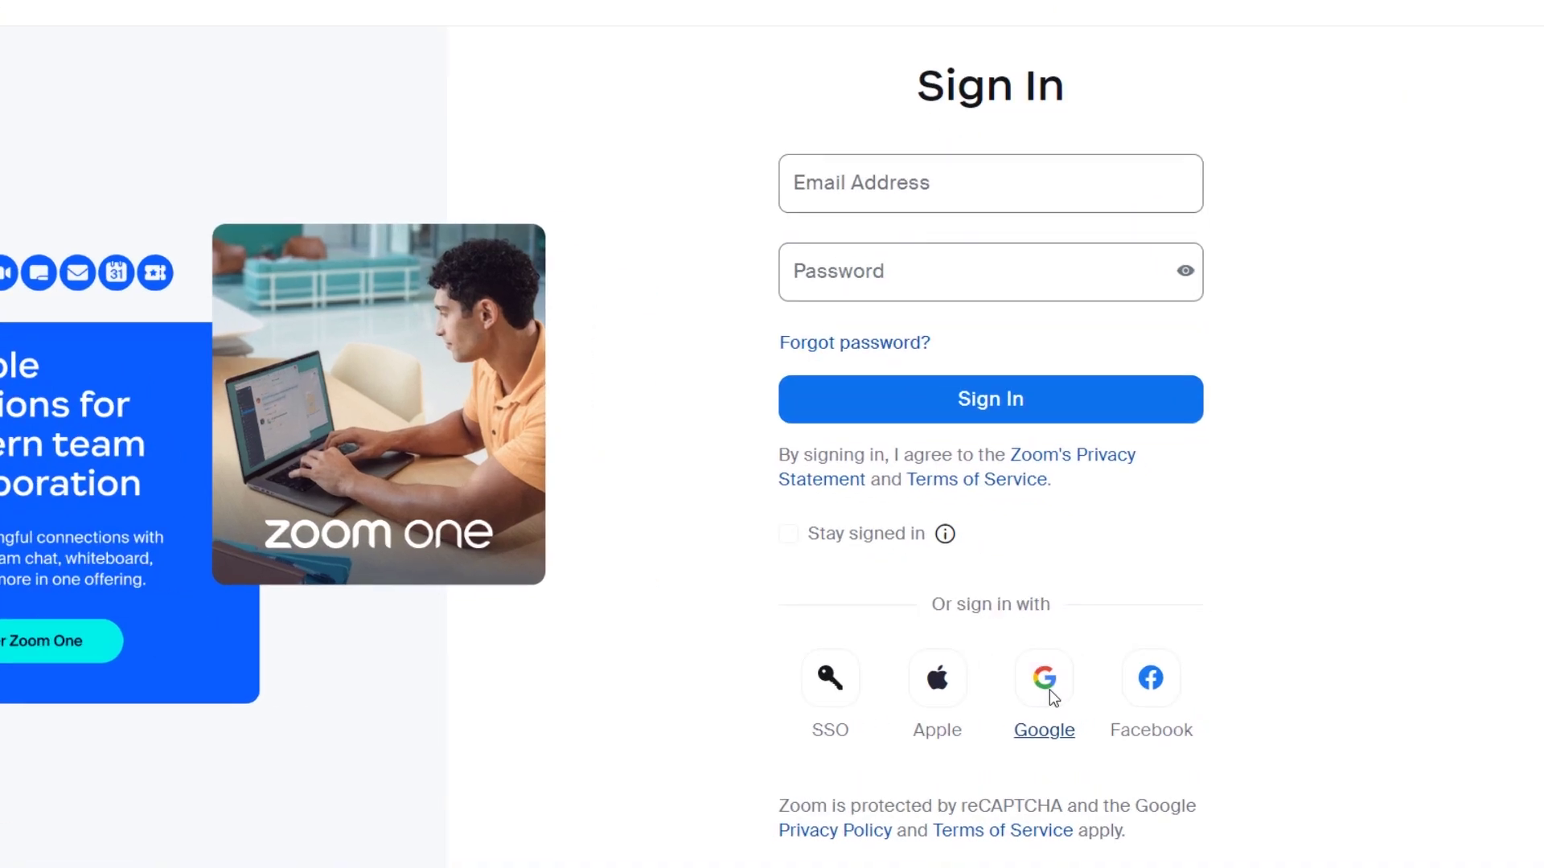
- Sign in to Zoom on the web with the existing Google account
{"action": "left_click", "coordinate": [1087, 674]}
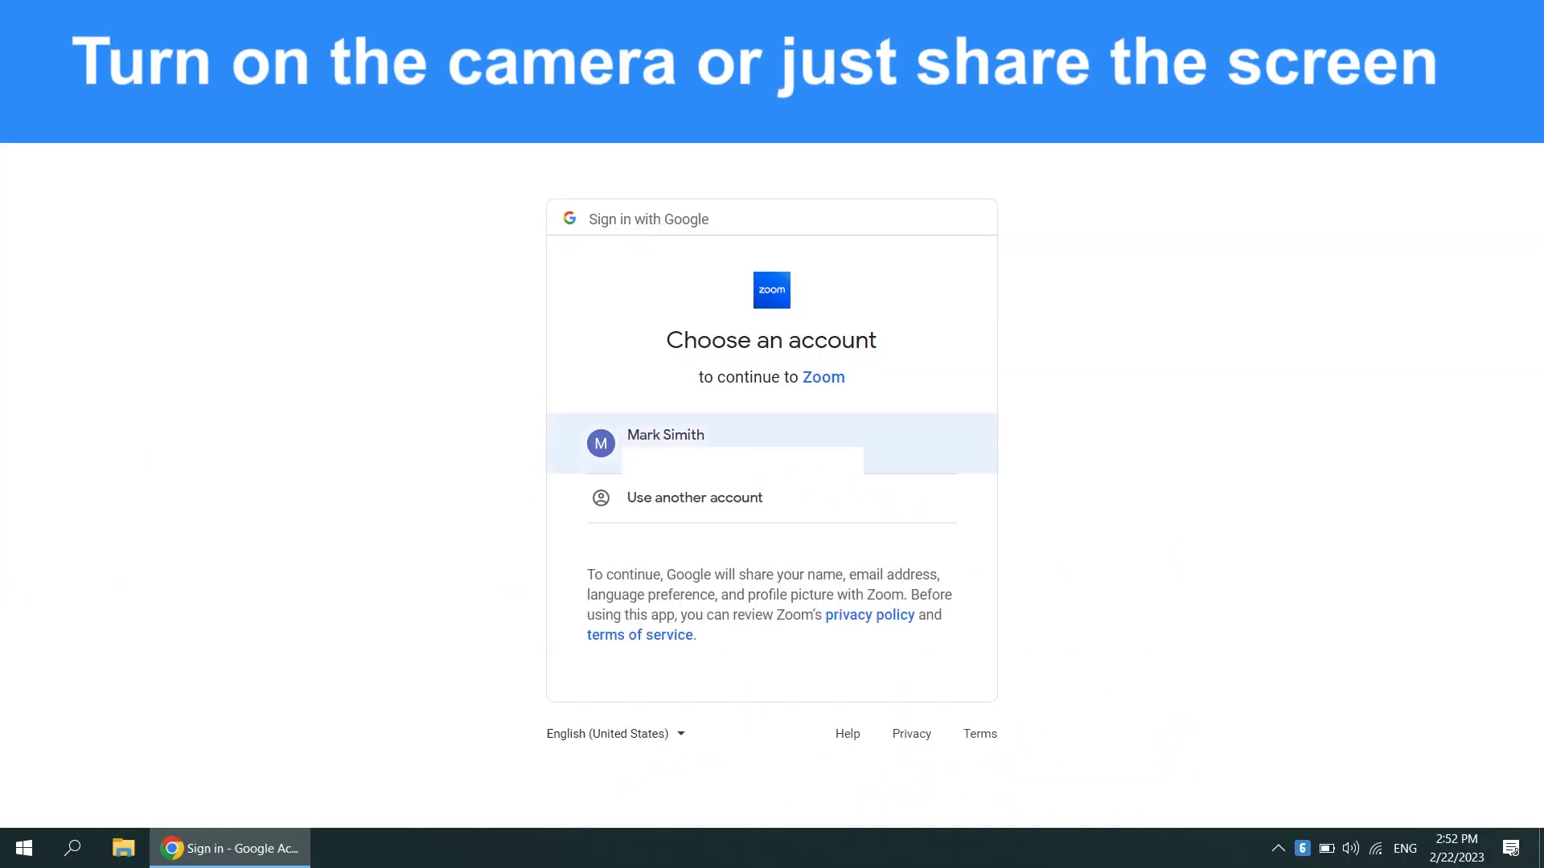
{"action": "left_click", "coordinate": [615, 434]}
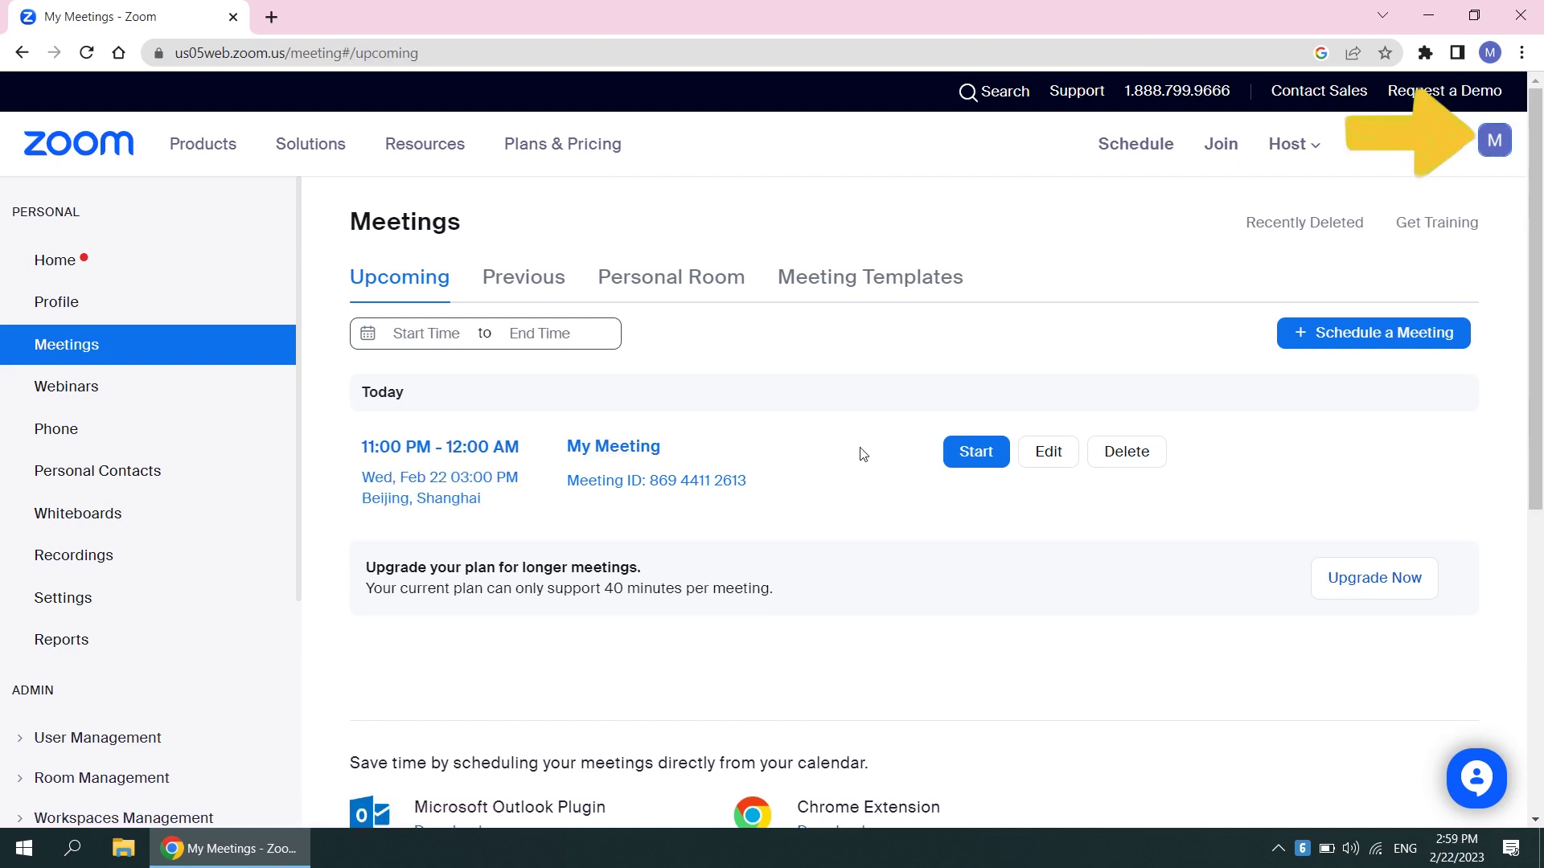
- Open the account's profile page and save the language setting as English
{"action": "left_click", "coordinate": [1494, 140]}
{"action": "scroll", "coordinate": [585, 208], "scroll_direction": "down", "scroll_amount": 1}
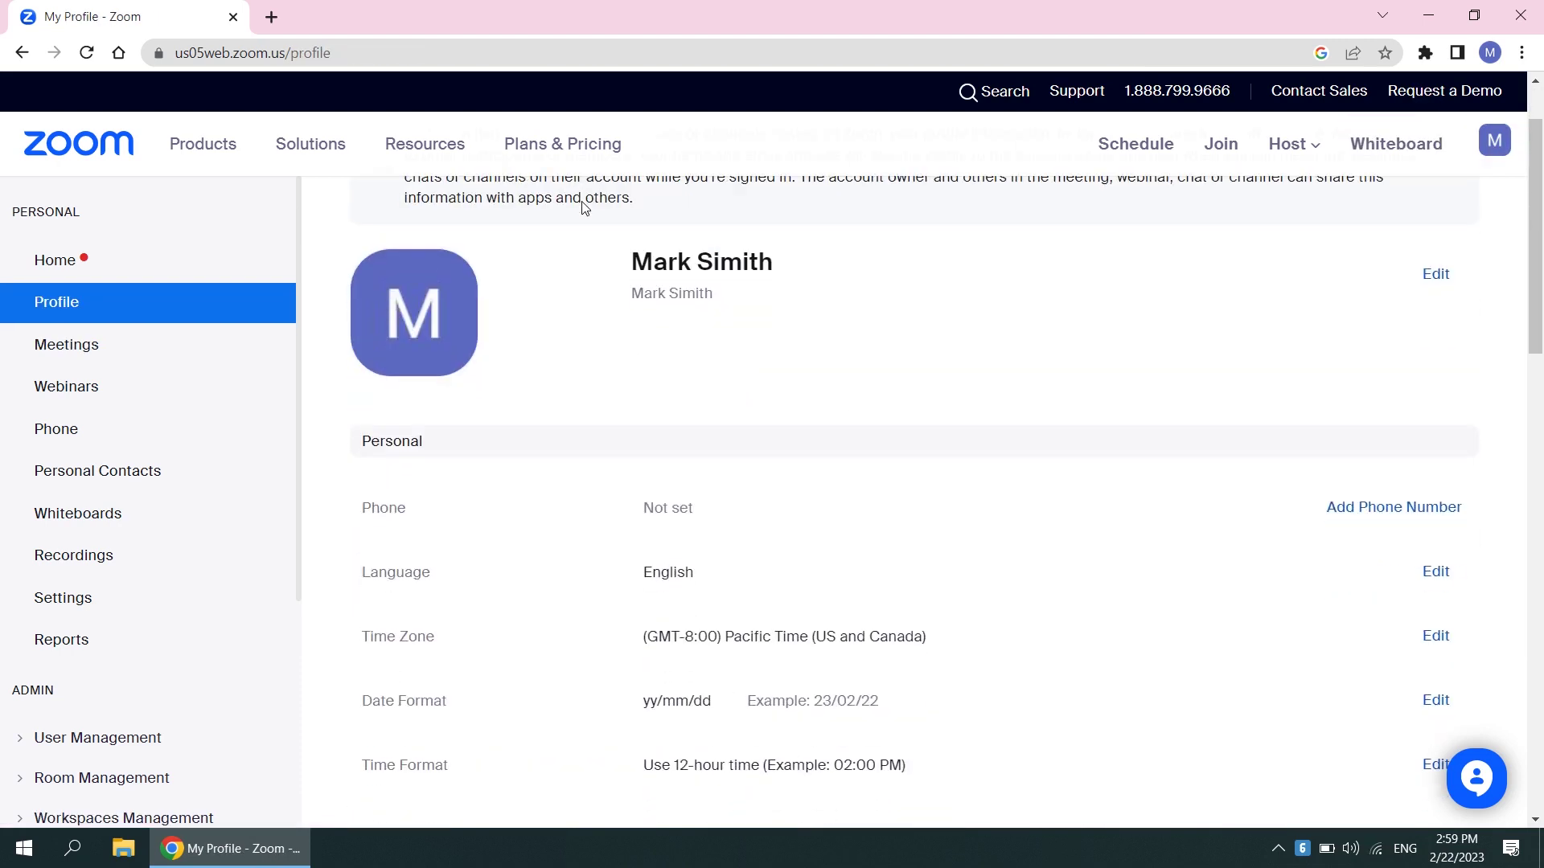
{"action": "left_click", "coordinate": [1436, 572]}
{"action": "left_click", "coordinate": [648, 620]}
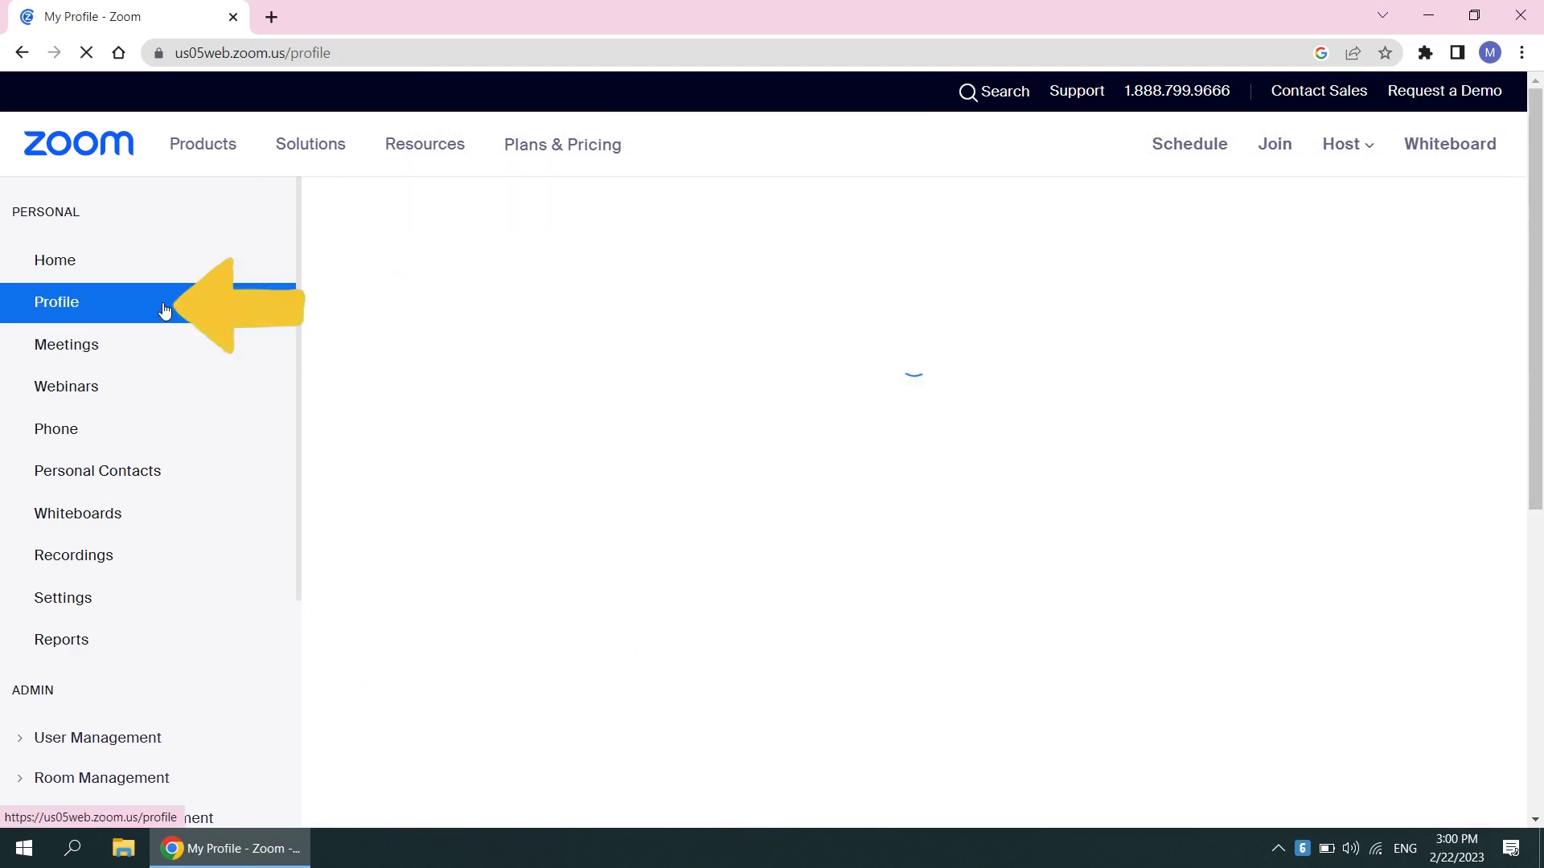
- Set the profile's date format to yyyy/mm/dd and save it
{"action": "scroll", "coordinate": [1066, 409], "scroll_direction": "down", "scroll_amount": 1}
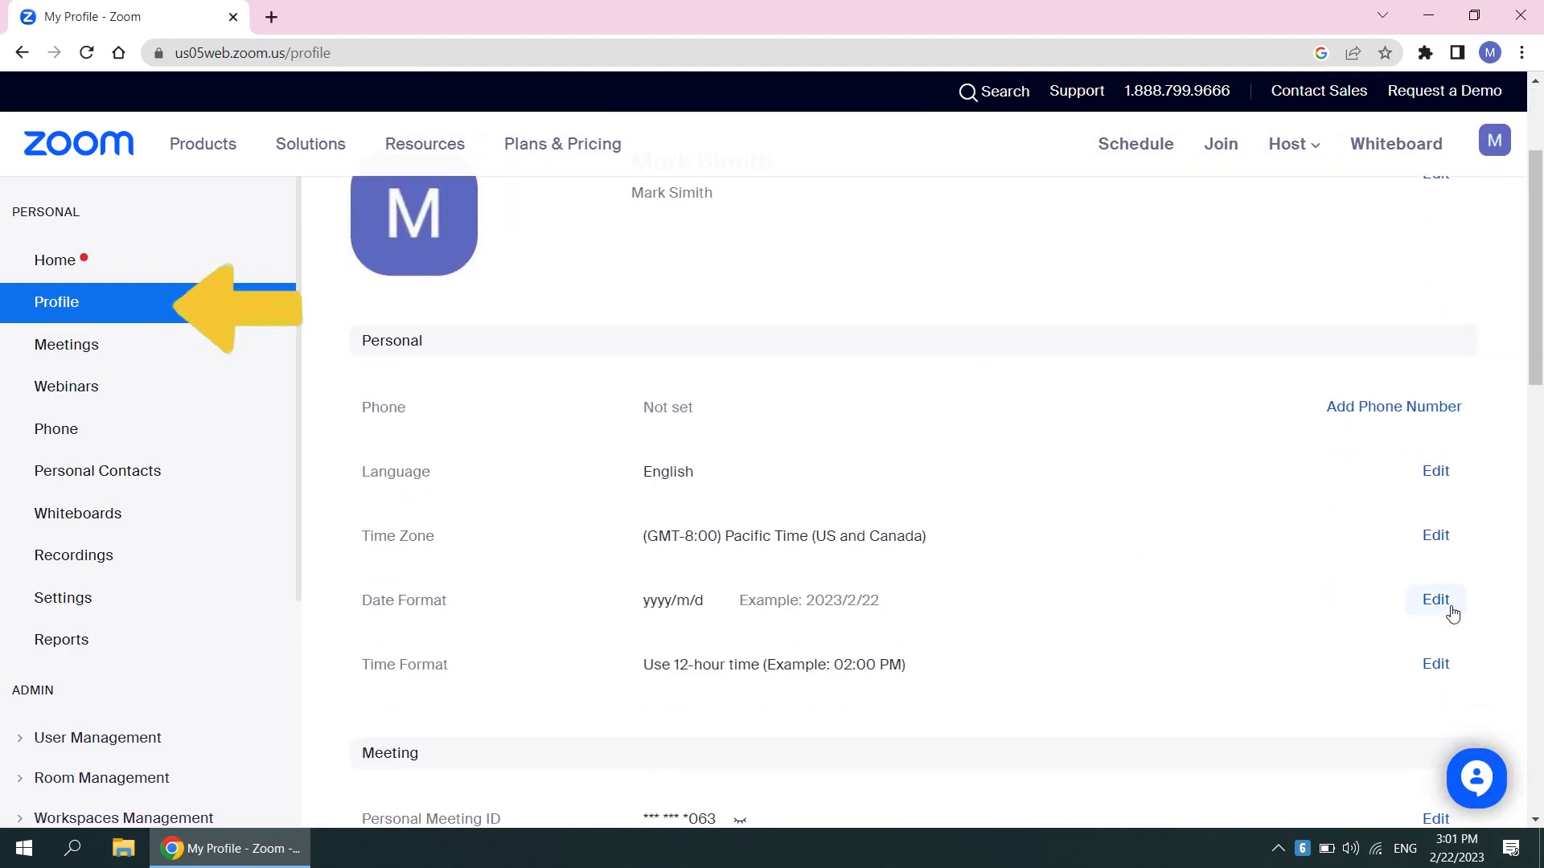
{"action": "left_click", "coordinate": [1436, 600]}
{"action": "left_click", "coordinate": [764, 601]}
{"action": "left_click", "coordinate": [785, 401]}
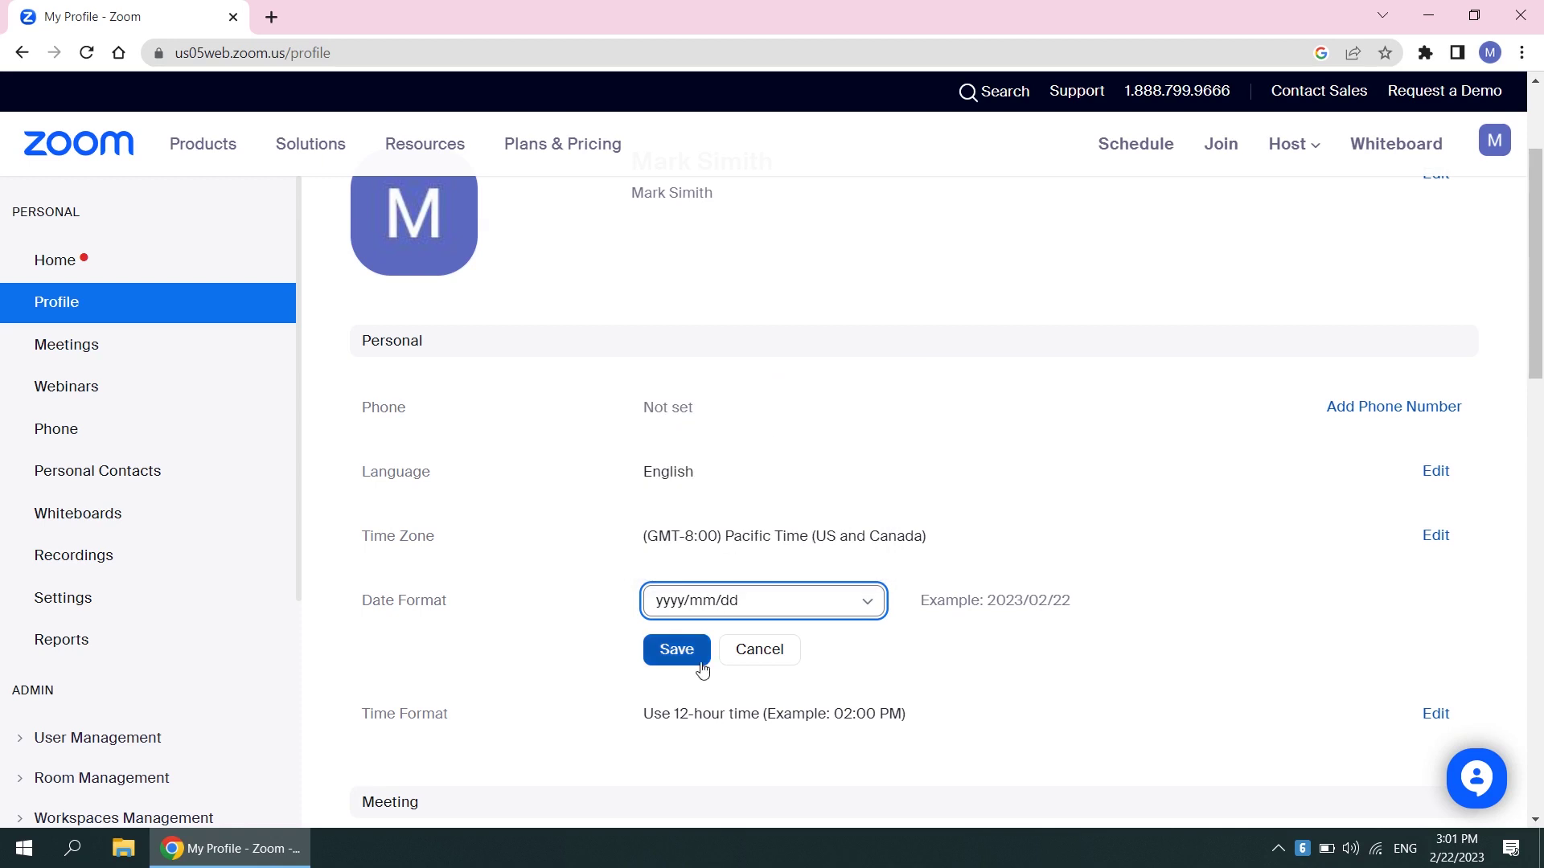
{"action": "left_click", "coordinate": [677, 649]}
- Look through the account's previous meetings, personal room and meeting templates, ending on the upcoming meetings
{"action": "left_click", "coordinate": [117, 344]}
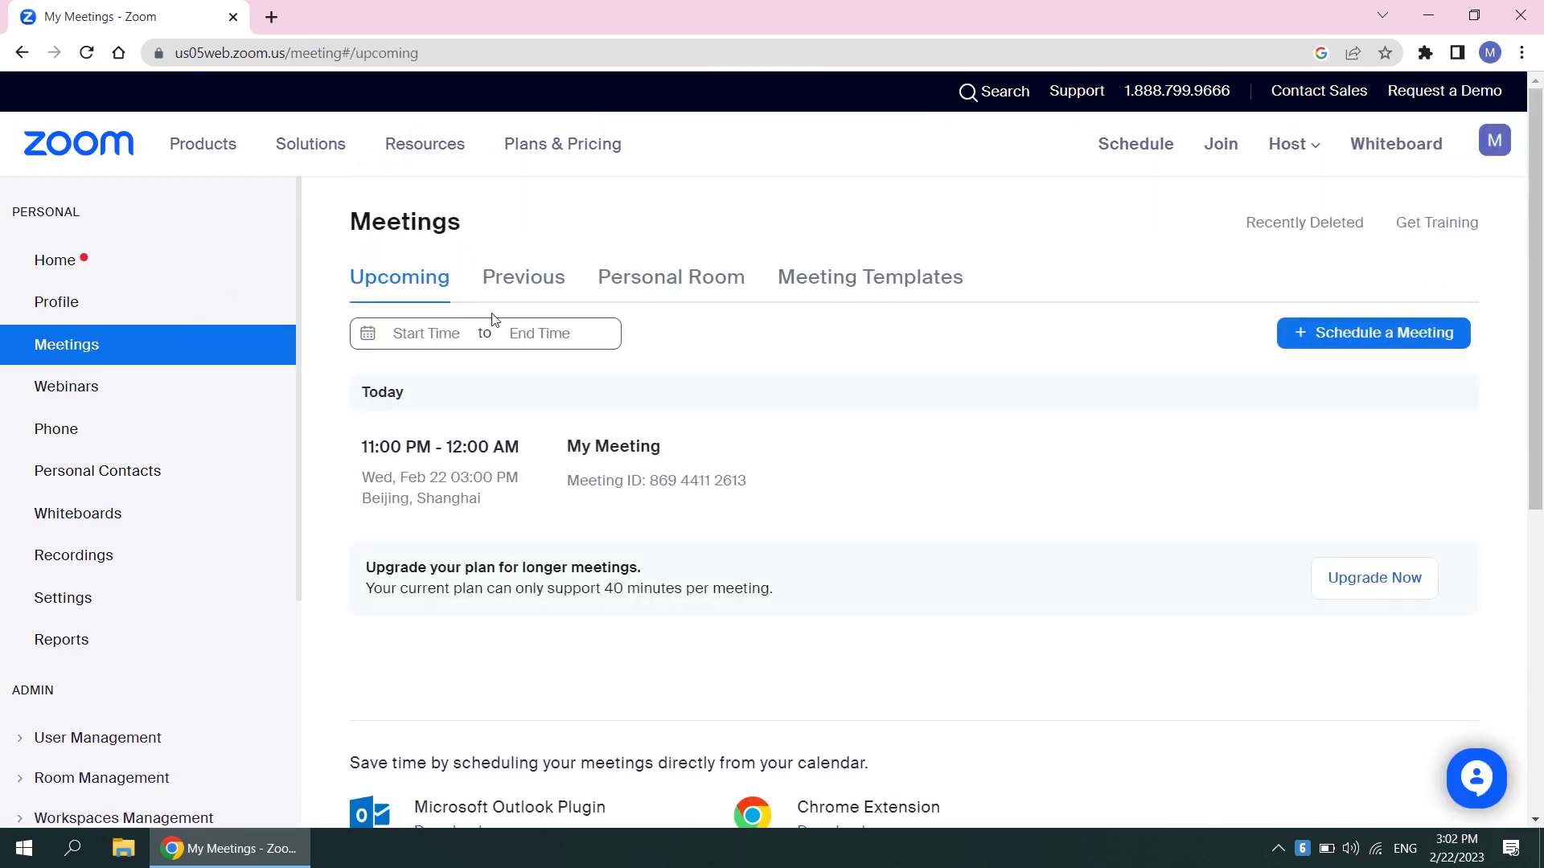
{"action": "left_click", "coordinate": [504, 274]}
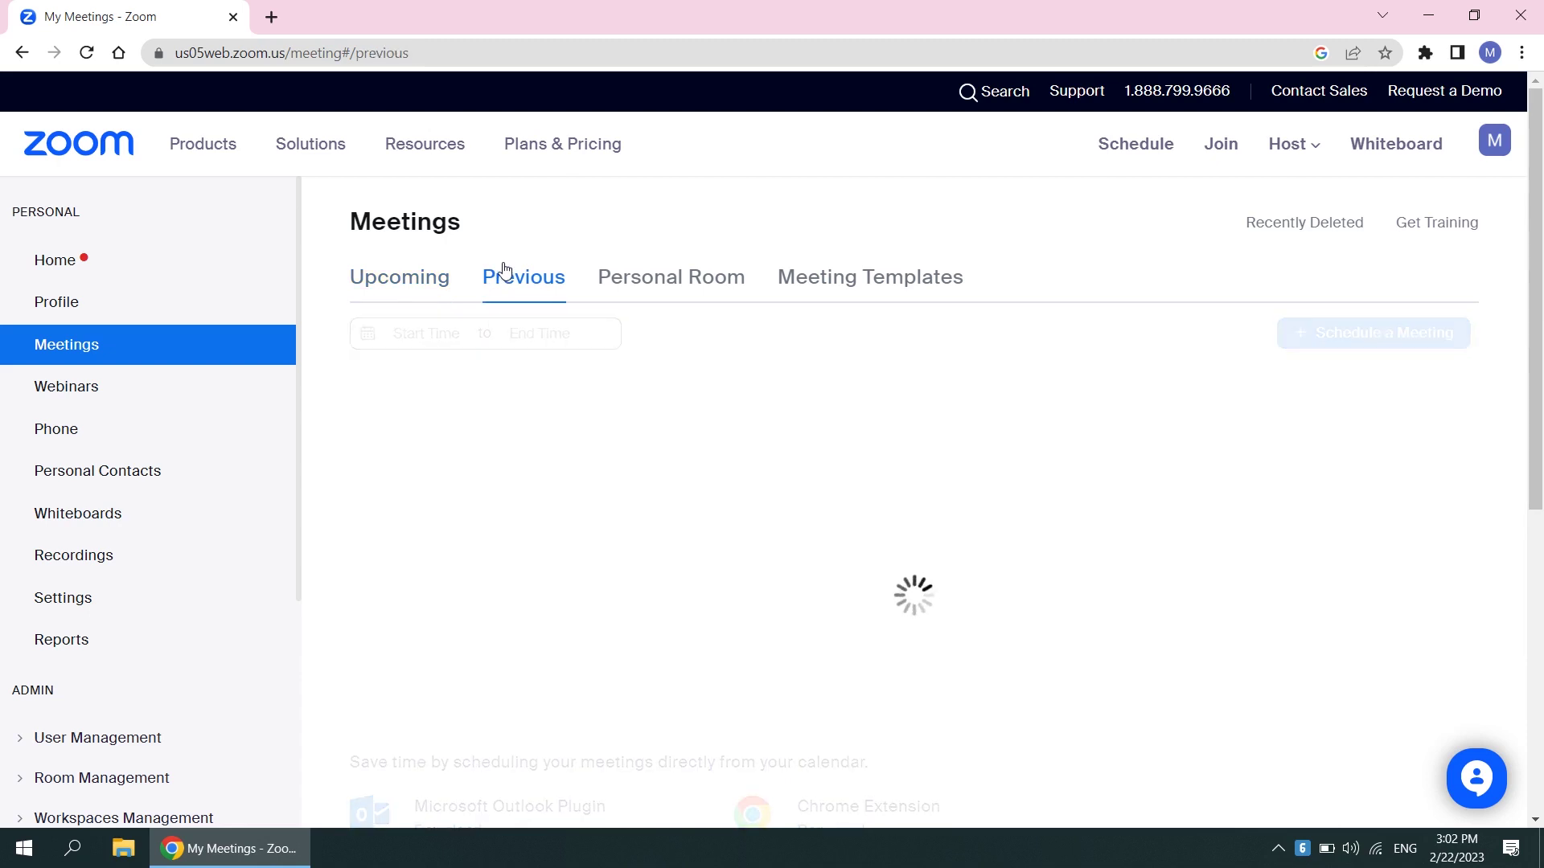
{"action": "left_click", "coordinate": [674, 281]}
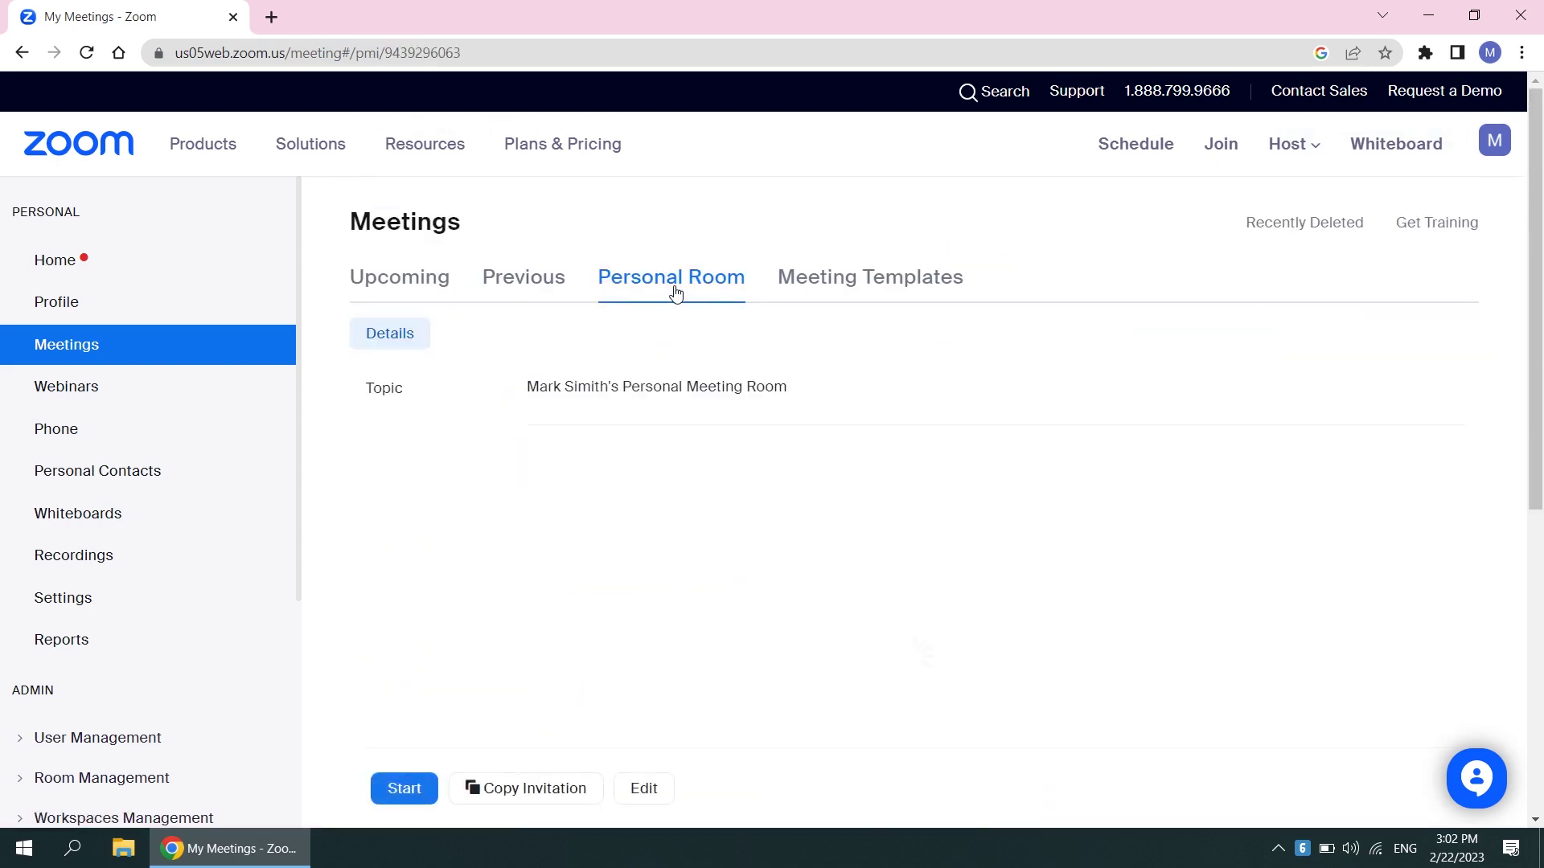
{"action": "left_click", "coordinate": [804, 296]}
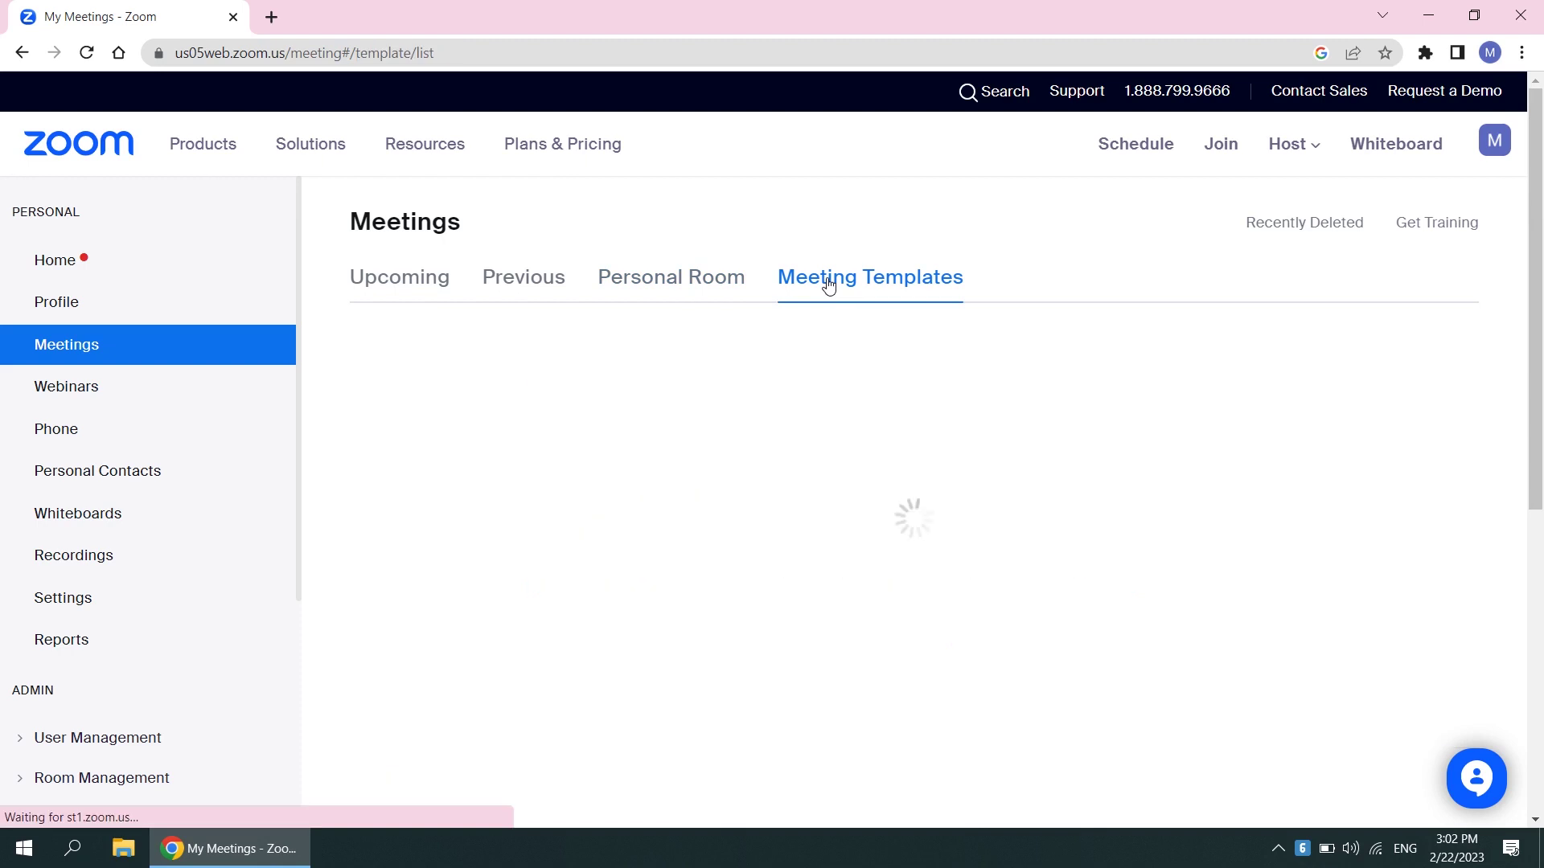
{"action": "left_click", "coordinate": [412, 288]}
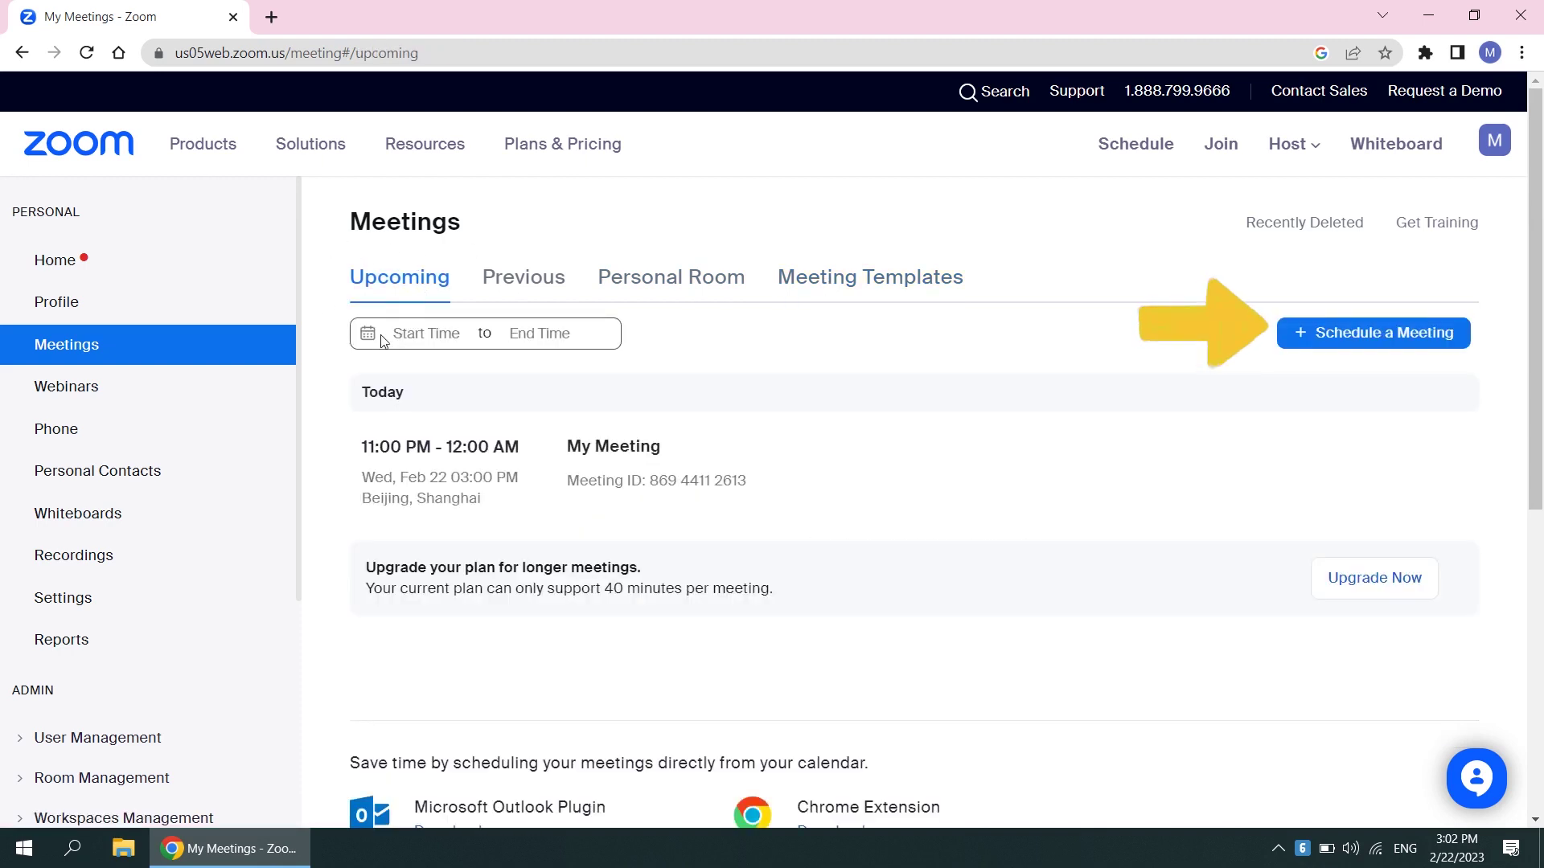
- Schedule "My Meeting" for 2023/02/22 at 12:00 AM Pacific Time lasting 1 hour, and copy its invitation
{"action": "left_click", "coordinate": [1327, 333]}
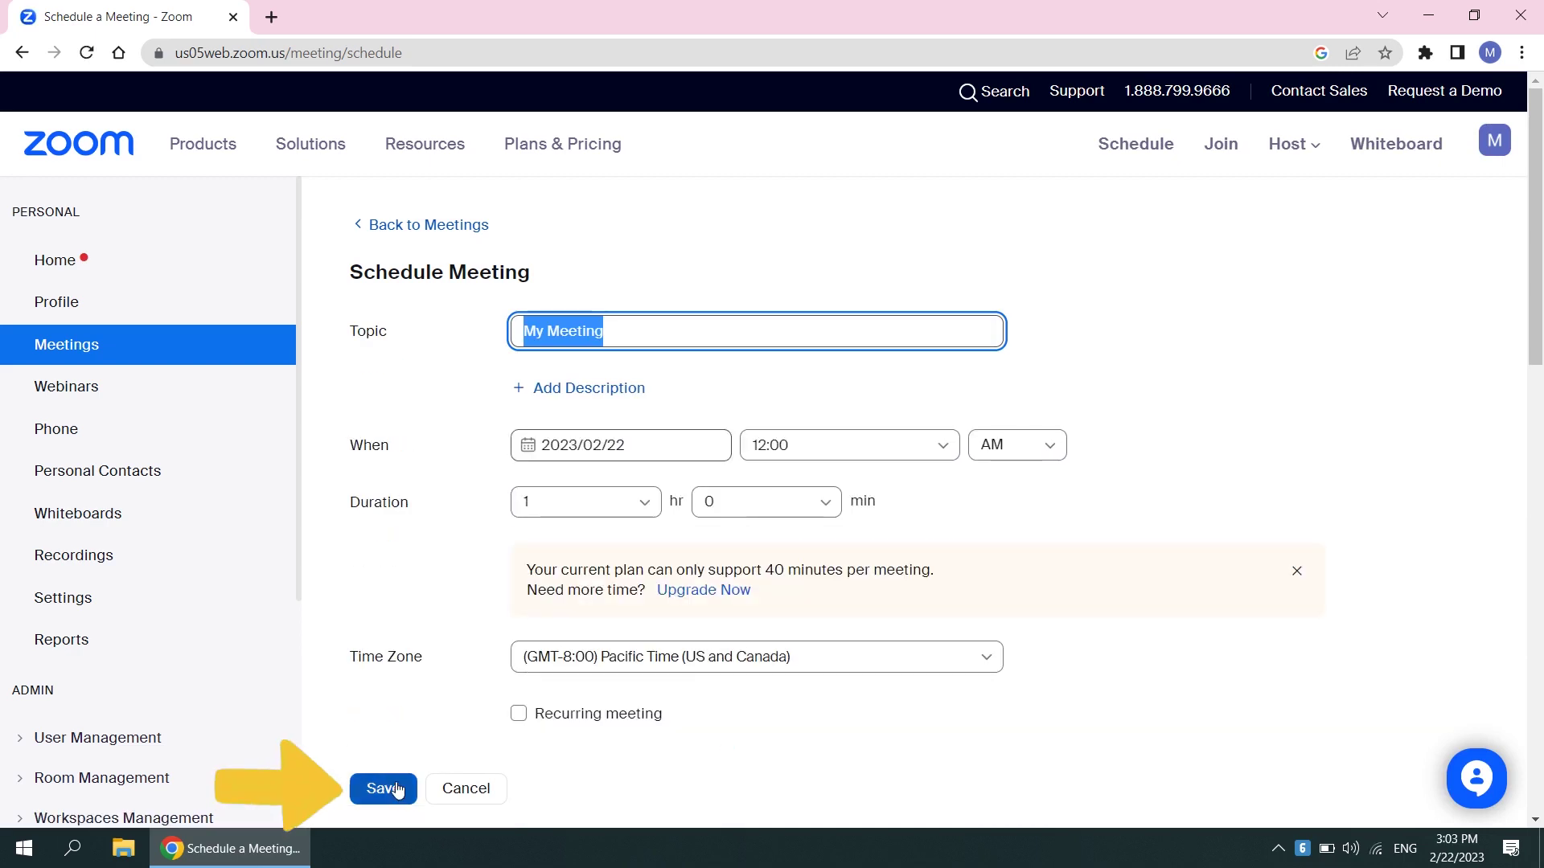
{"action": "left_click", "coordinate": [396, 792]}
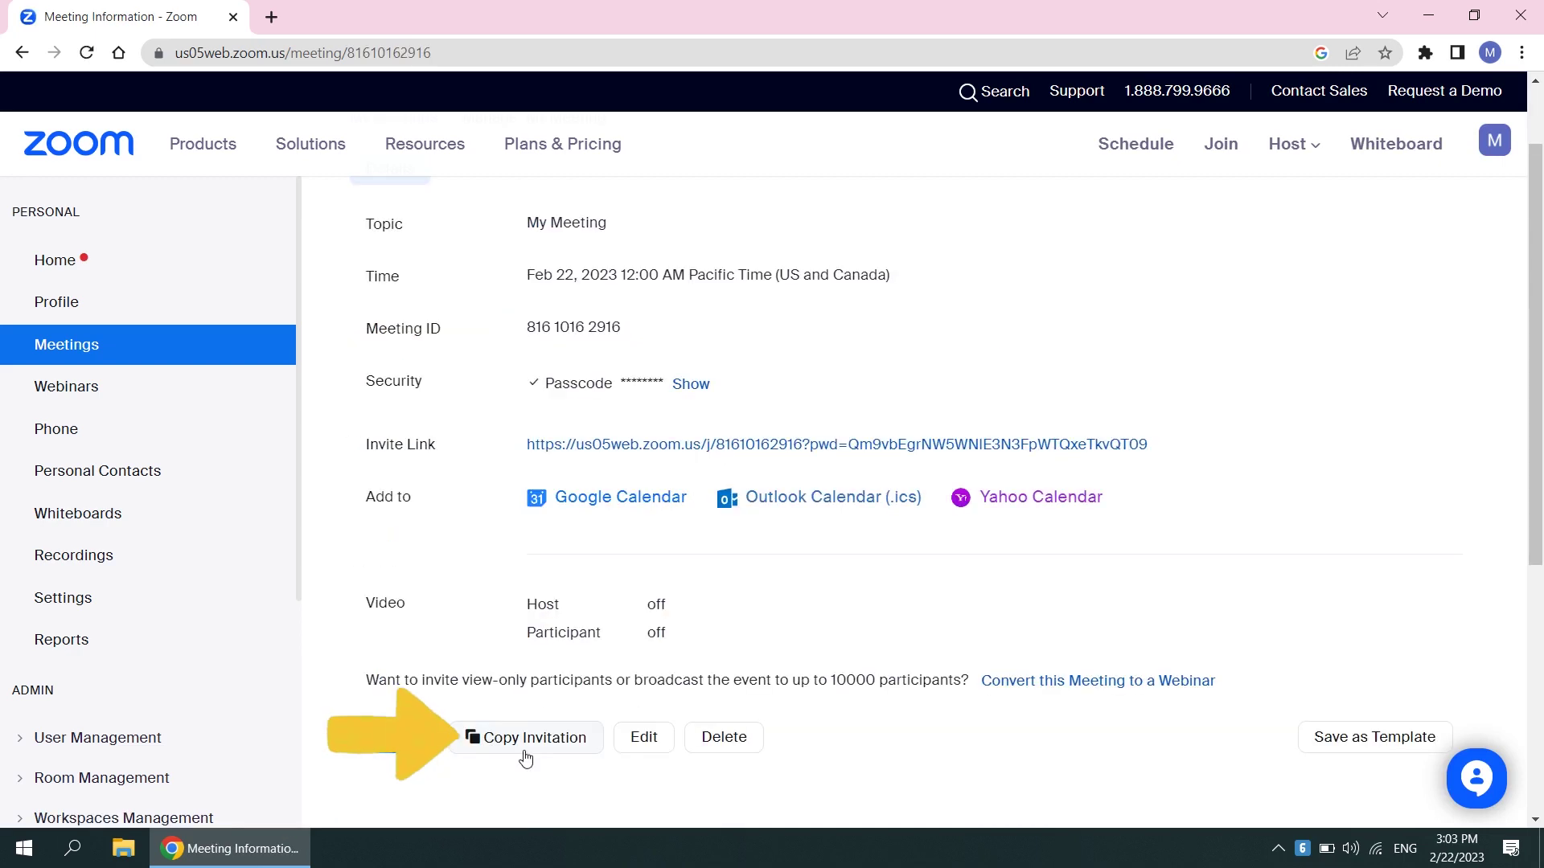
{"action": "left_click", "coordinate": [499, 740]}
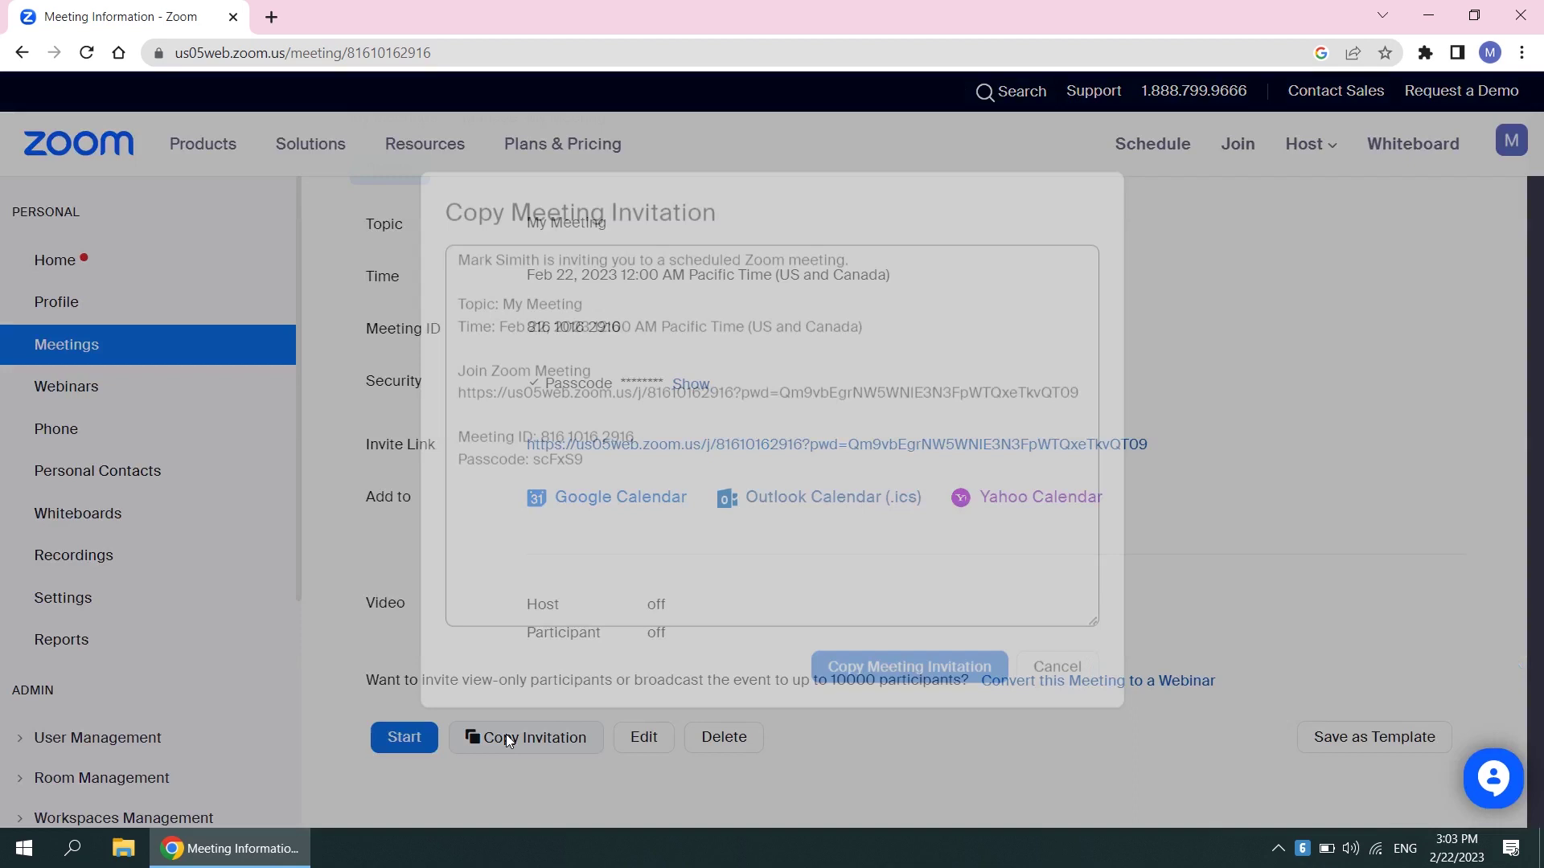
{"action": "left_click", "coordinate": [887, 689]}
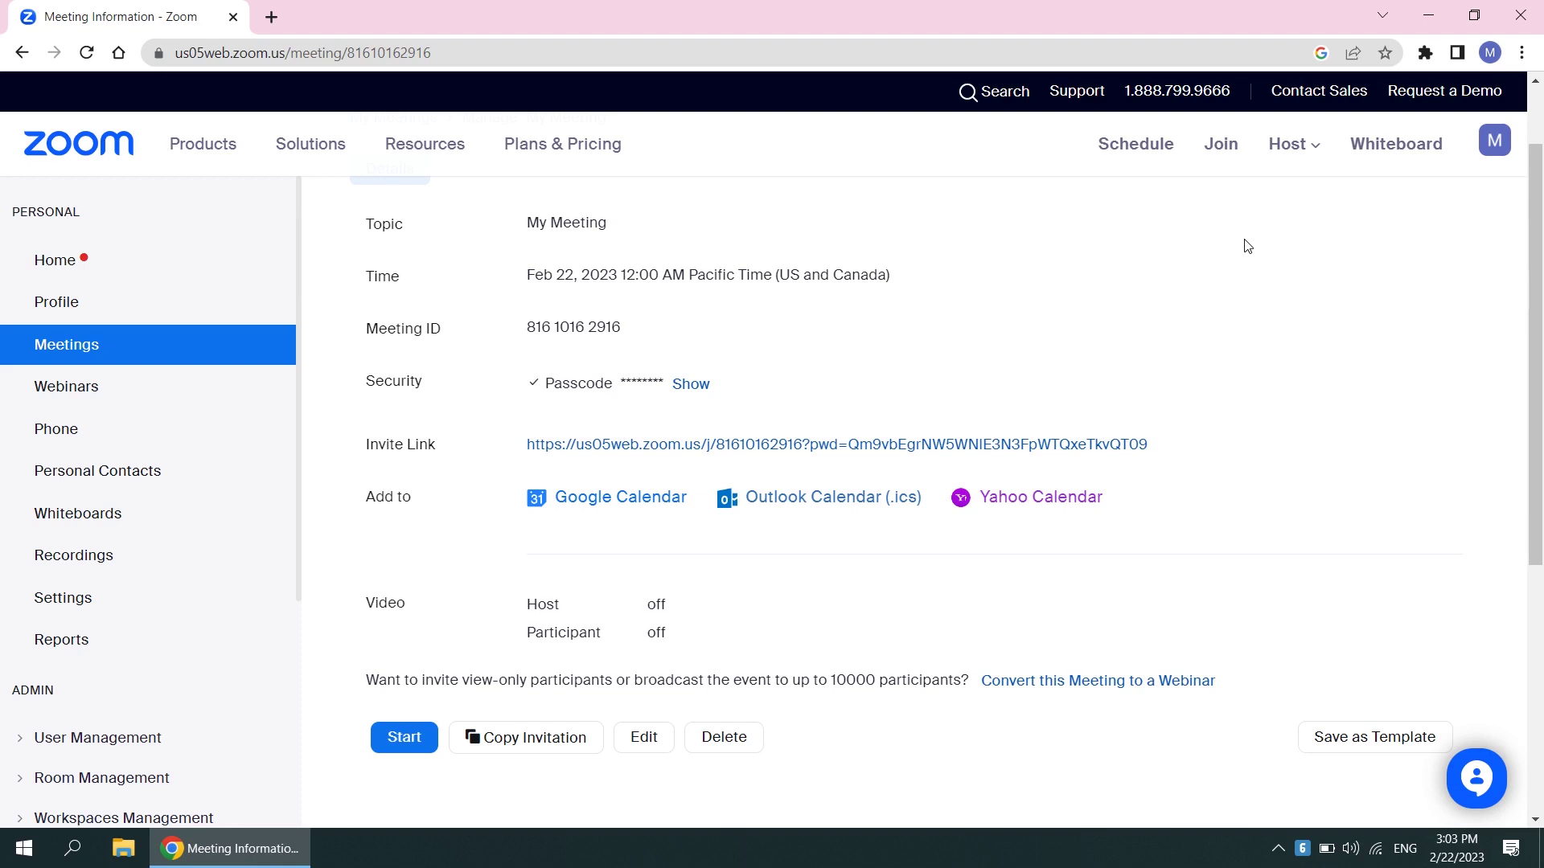
- Display the options for hosting a meeting with video off, with video on or with screen share only
{"action": "left_click", "coordinate": [1305, 149]}
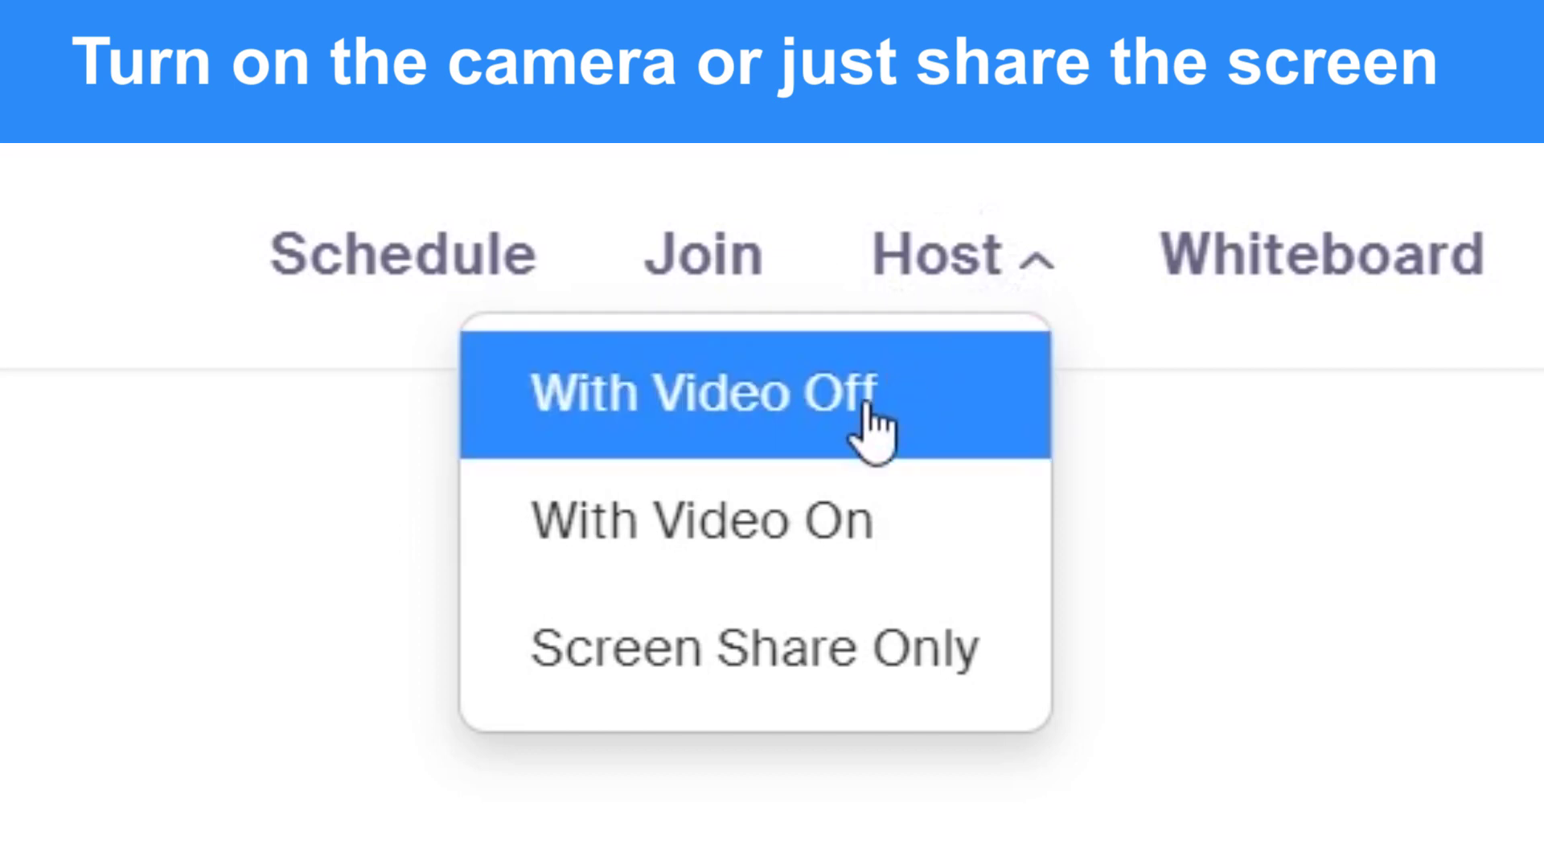
{"action": "left_click", "coordinate": [973, 257]}
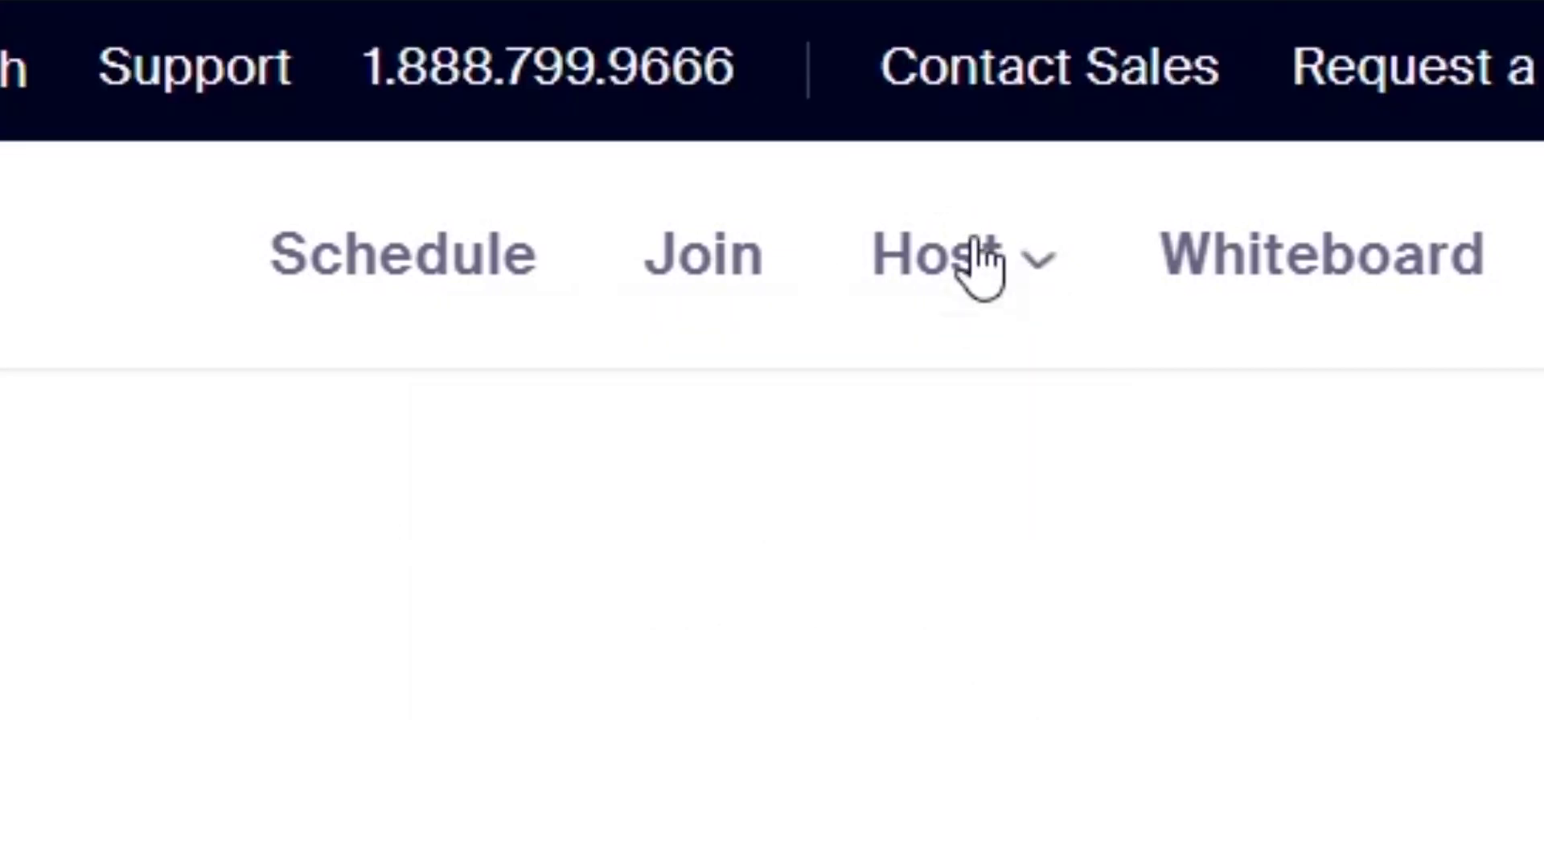
{"action": "left_click", "coordinate": [973, 257]}
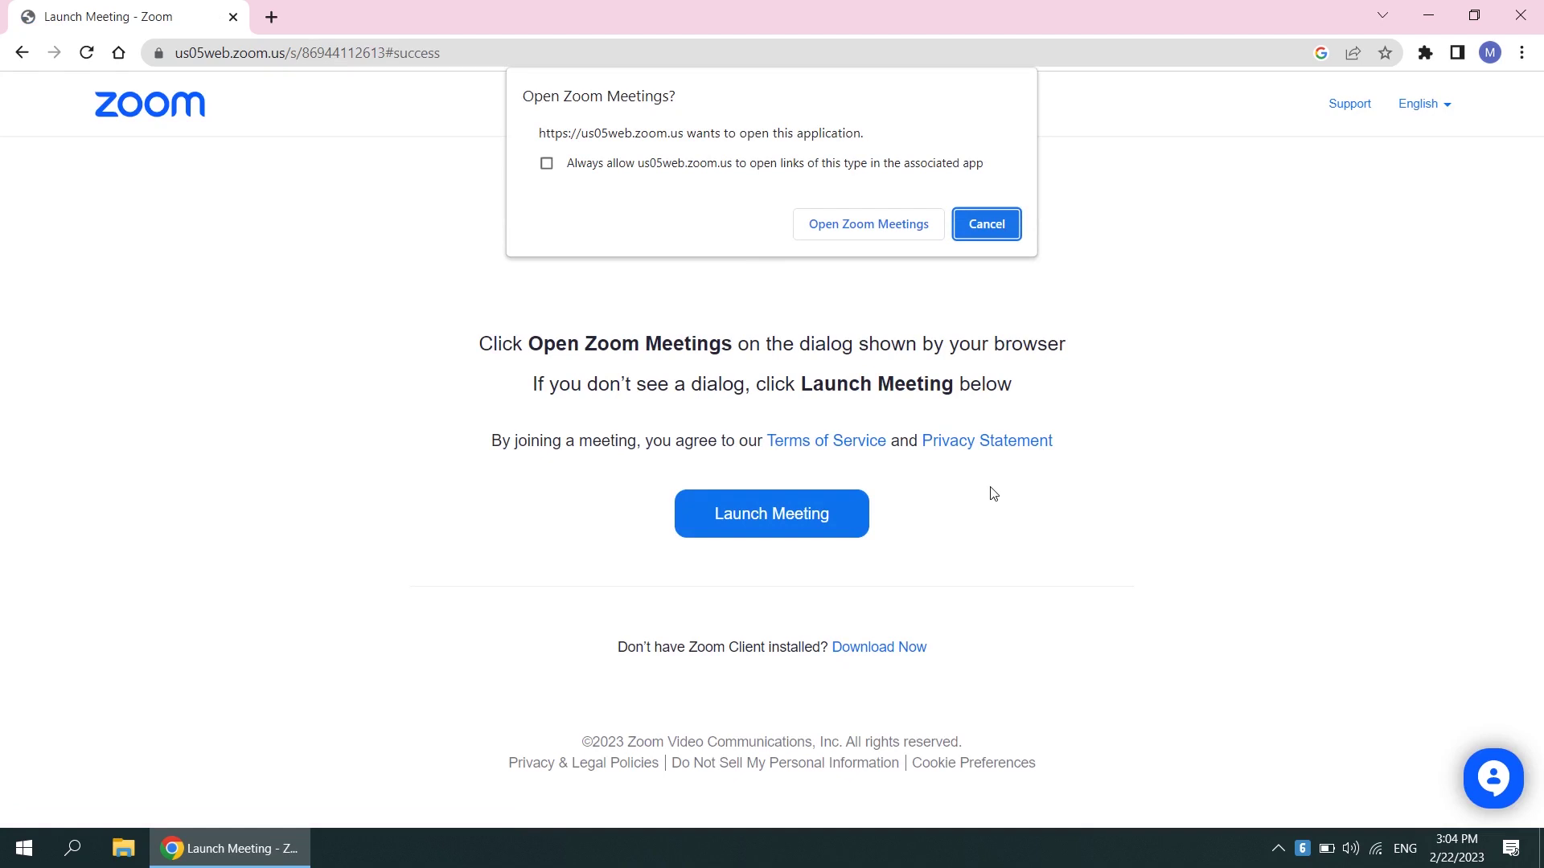
- Join the meeting in the Zoom Meetings desktop app with computer audio and mute the microphone
{"action": "left_click", "coordinate": [862, 224]}
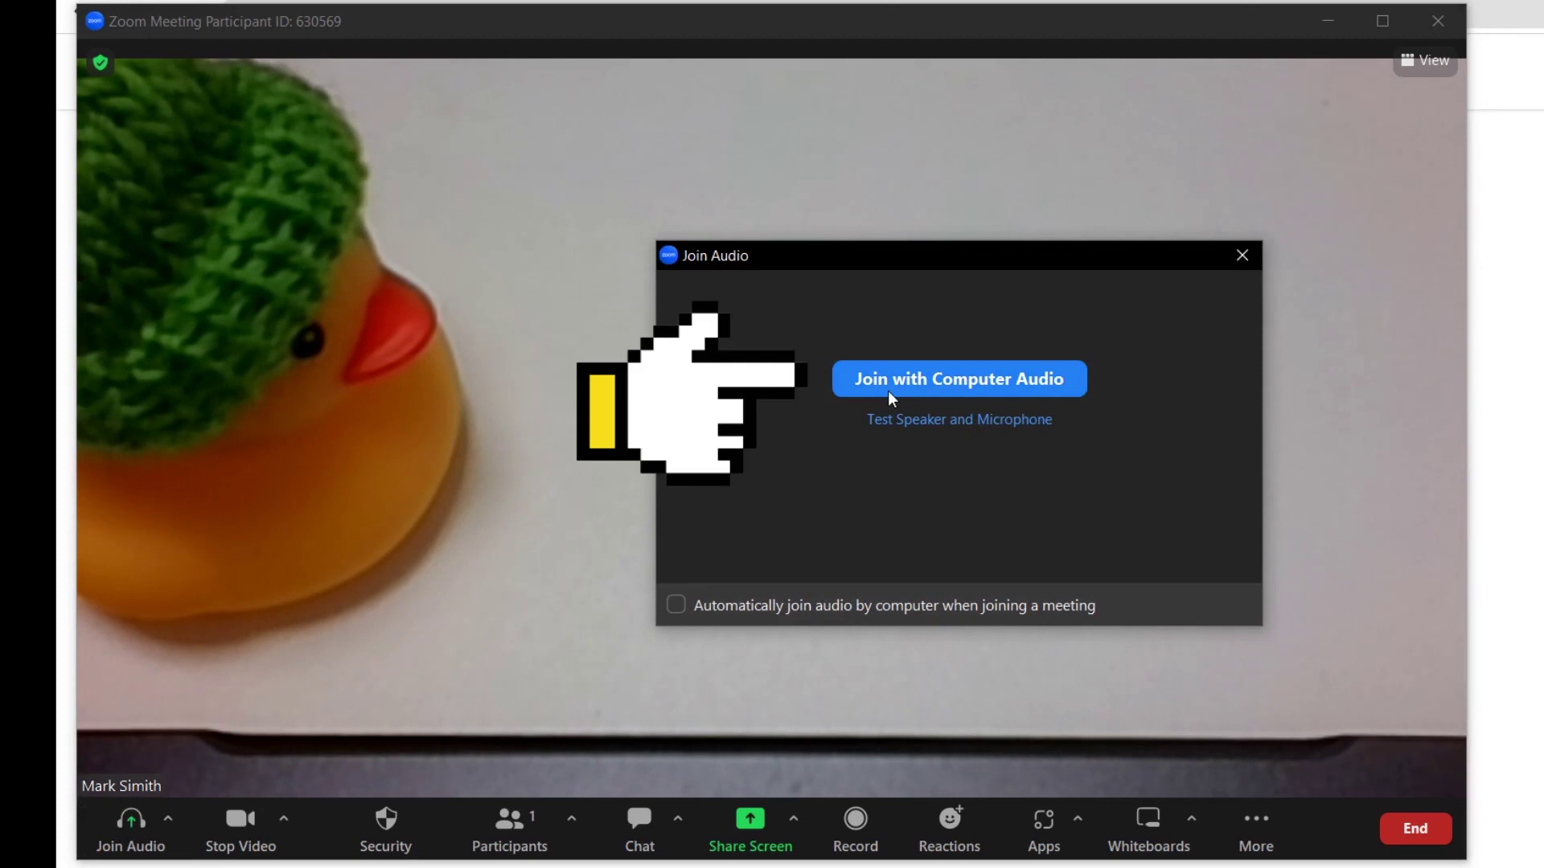
{"action": "left_click", "coordinate": [906, 394]}
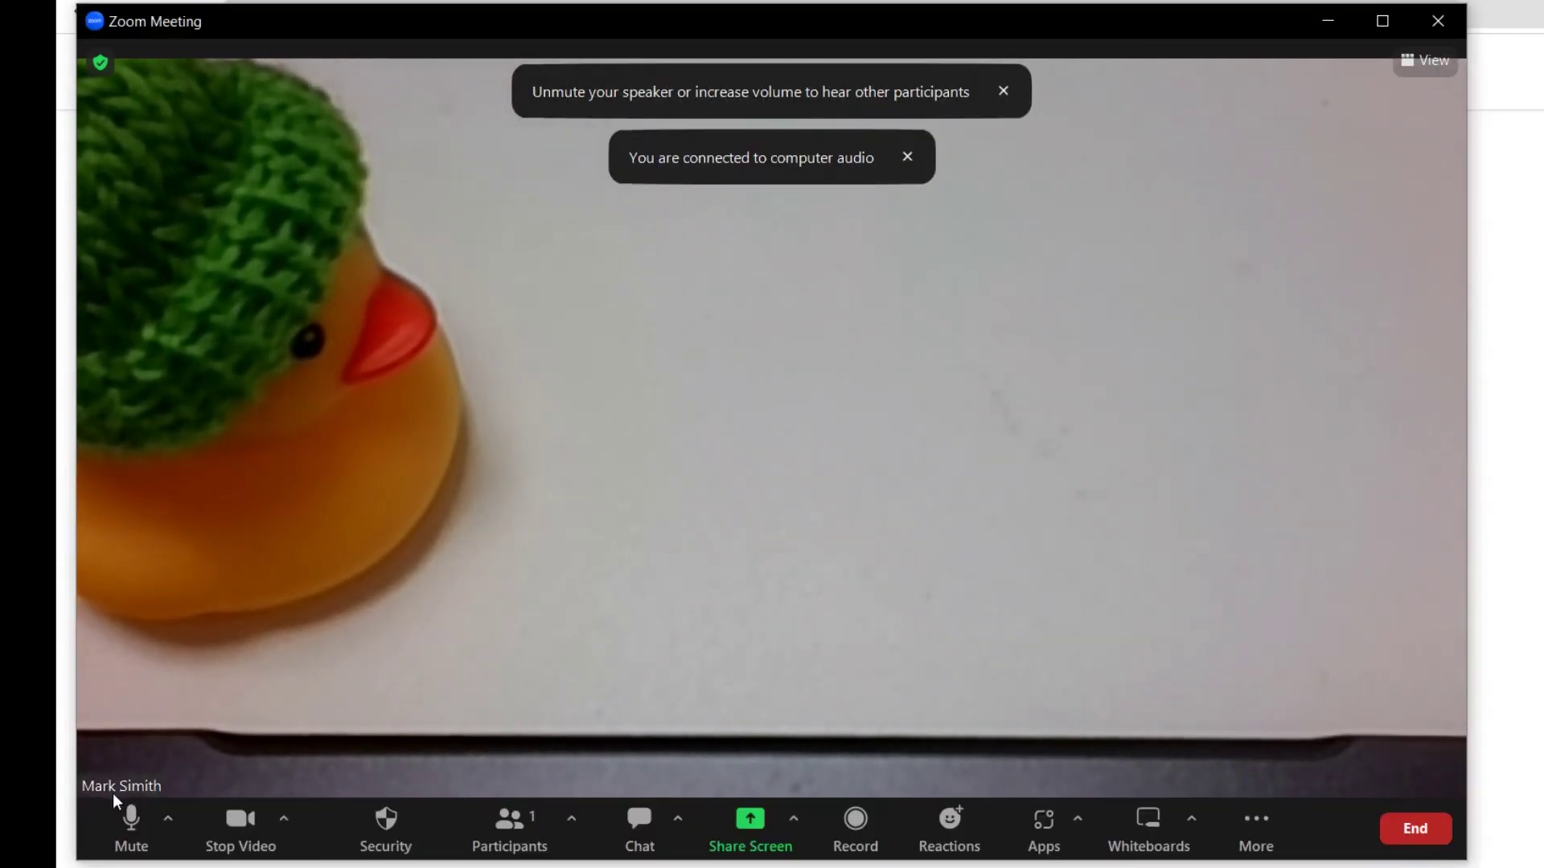
{"action": "left_click", "coordinate": [122, 817]}
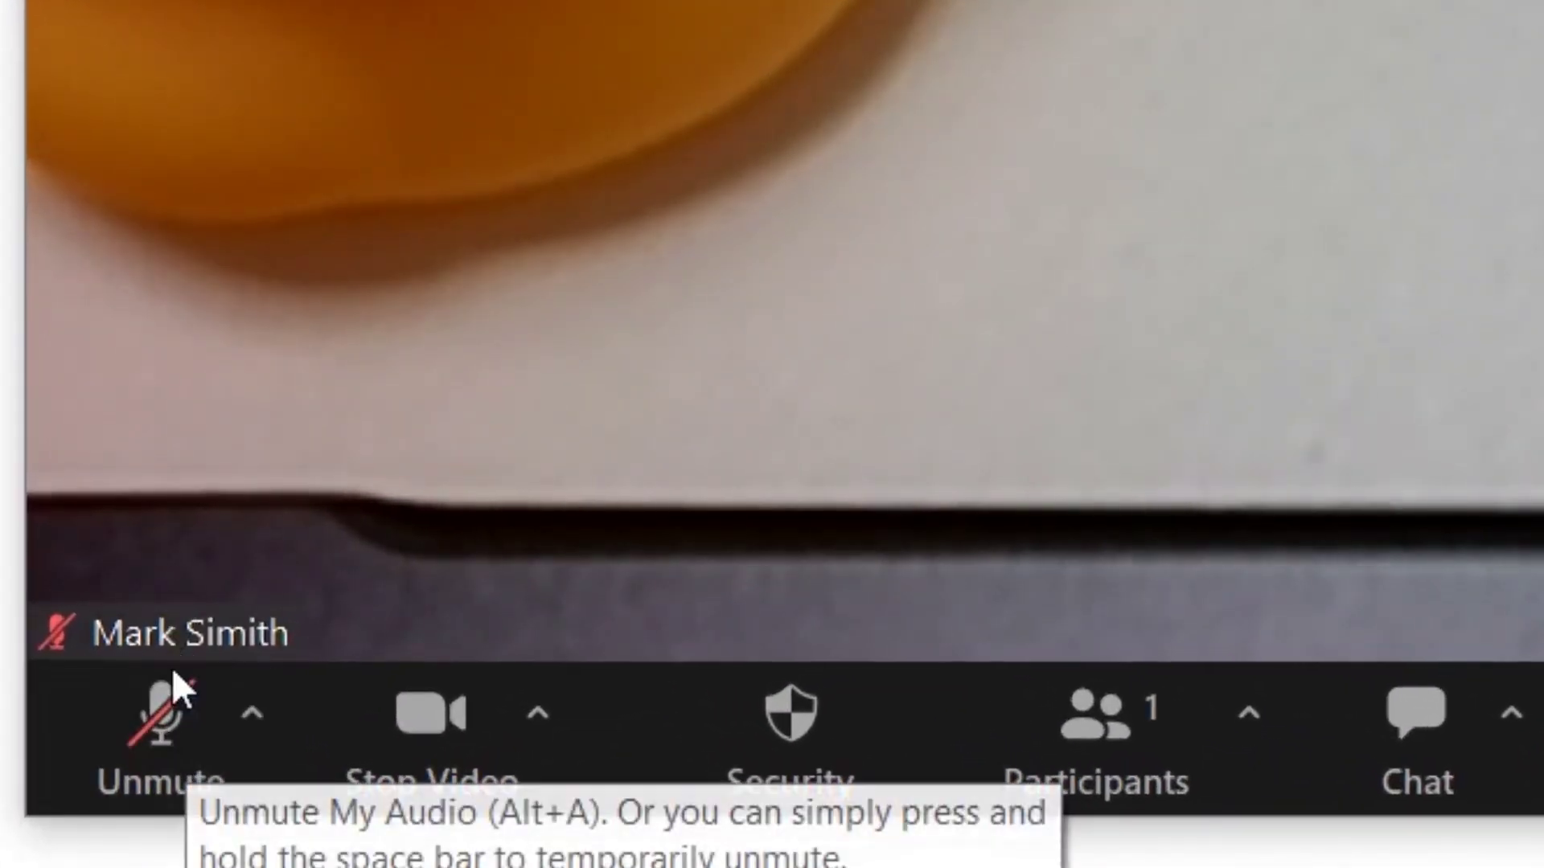
- Unmute the microphone in the Zoom meeting and start recording the meeting on this computer
{"action": "left_click", "coordinate": [152, 699]}
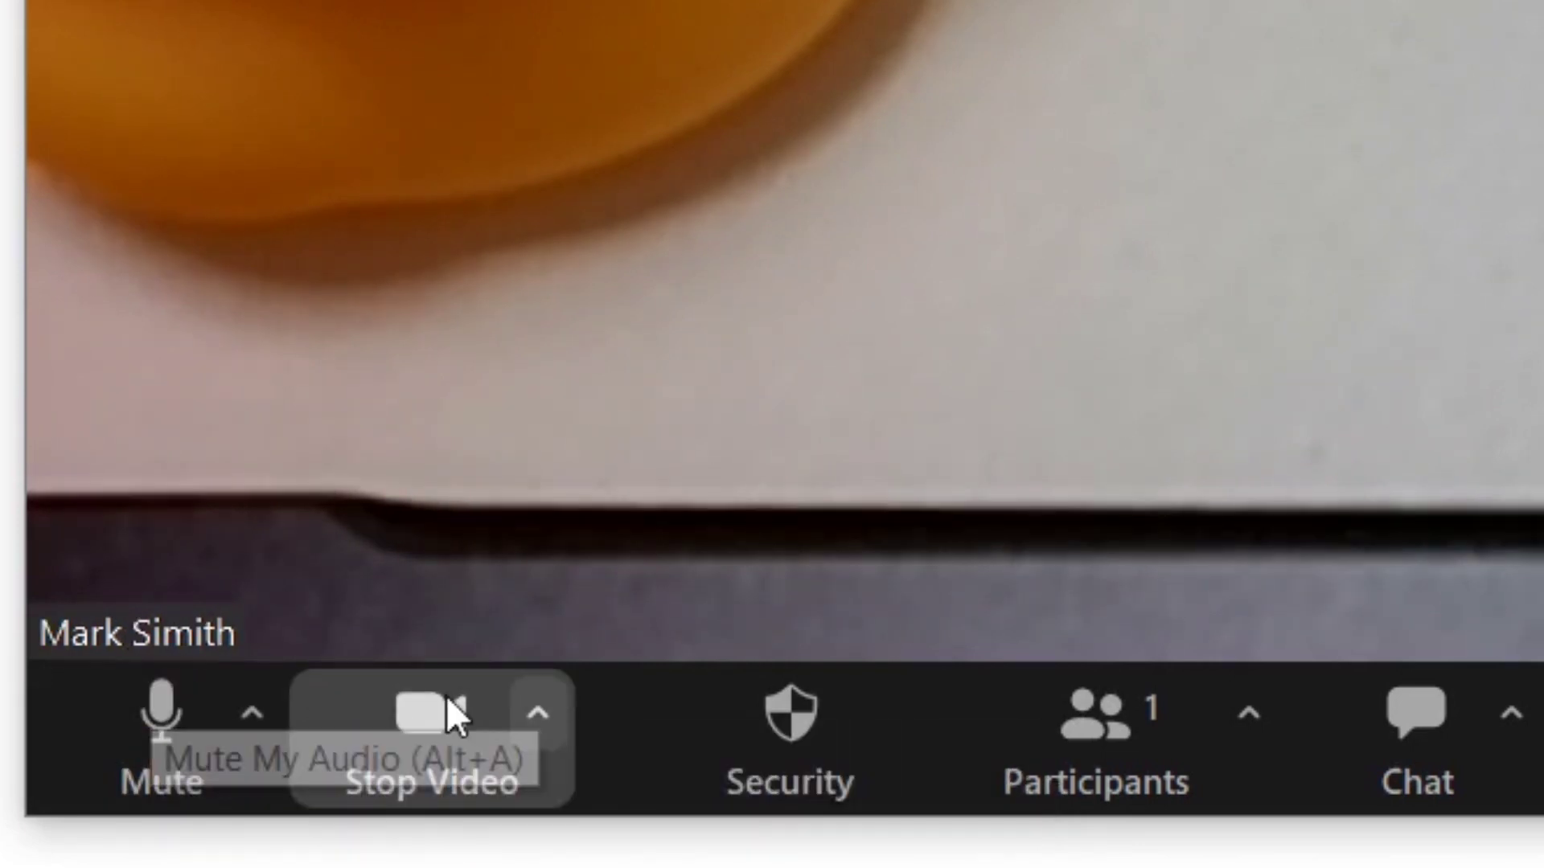
{"action": "left_click", "coordinate": [192, 727]}
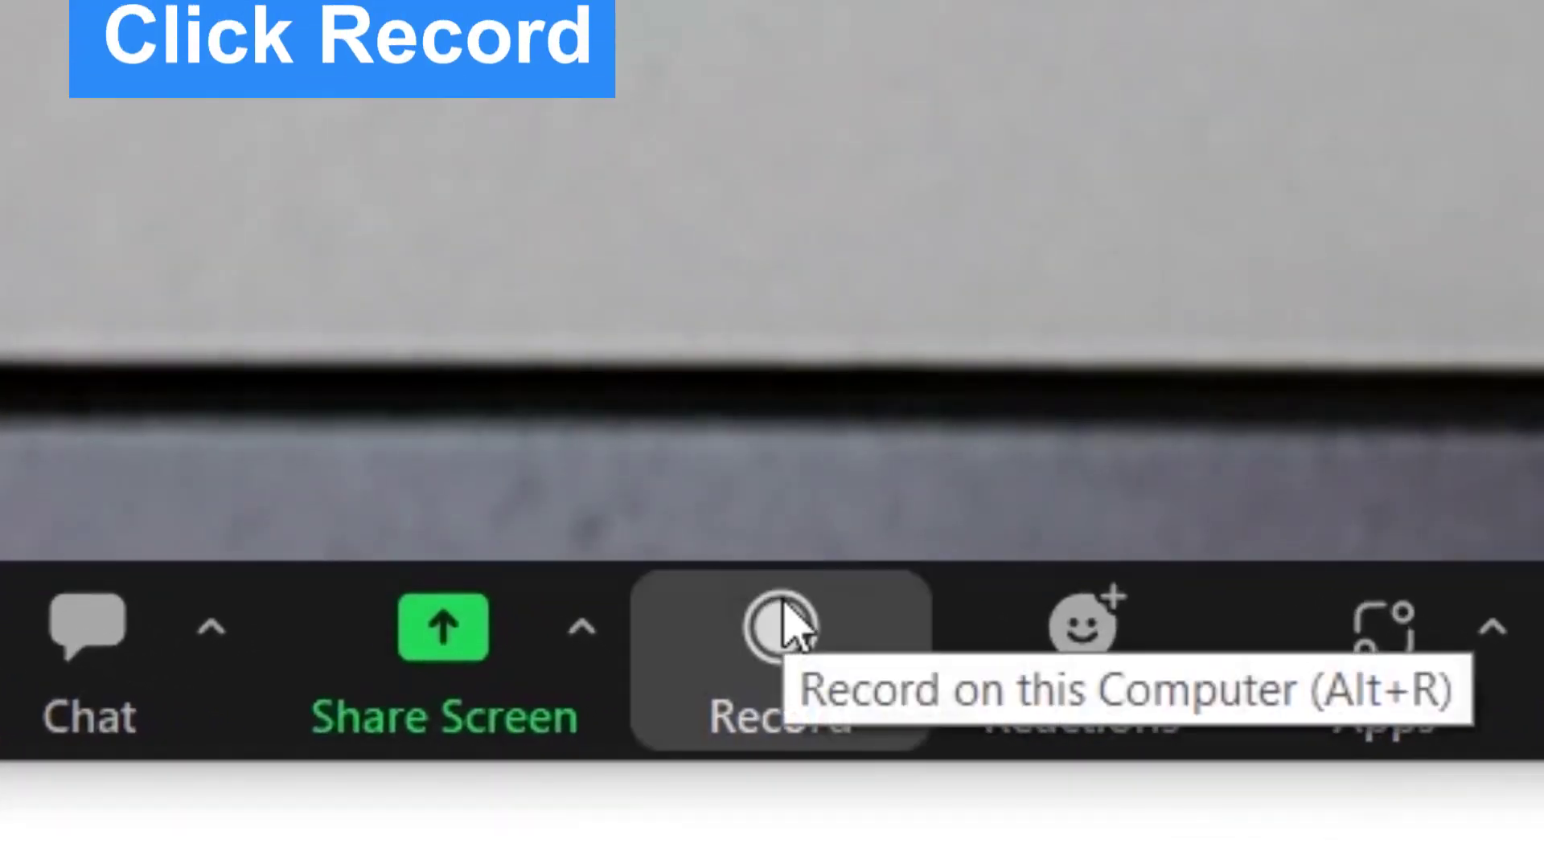
{"action": "left_click", "coordinate": [789, 625]}
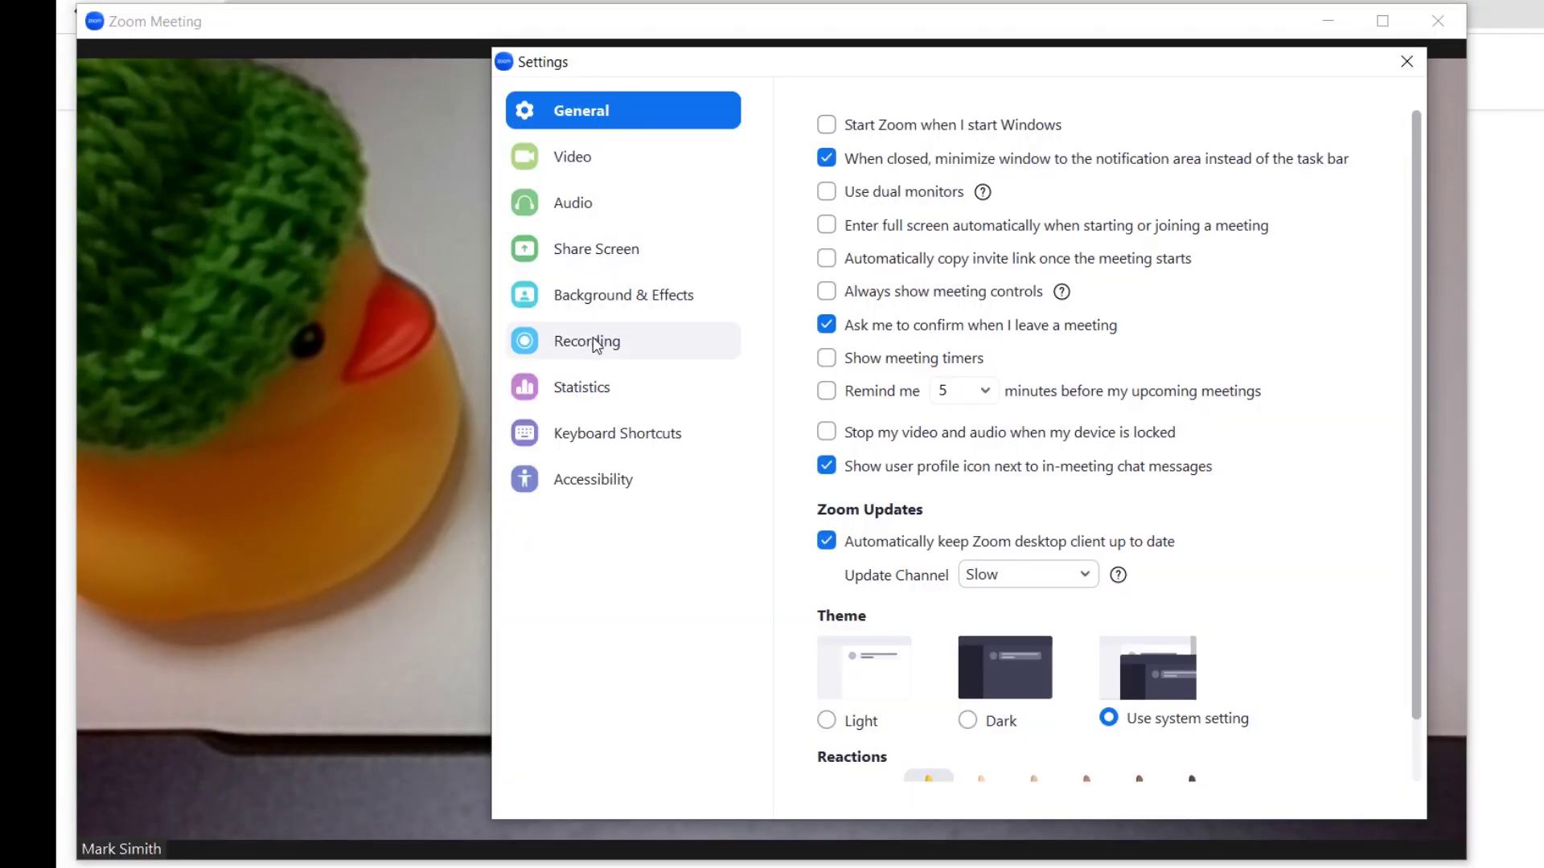
- Change the local recording storage location to the Desktop folder under This PC in the recording settings
{"action": "left_click", "coordinate": [592, 341]}
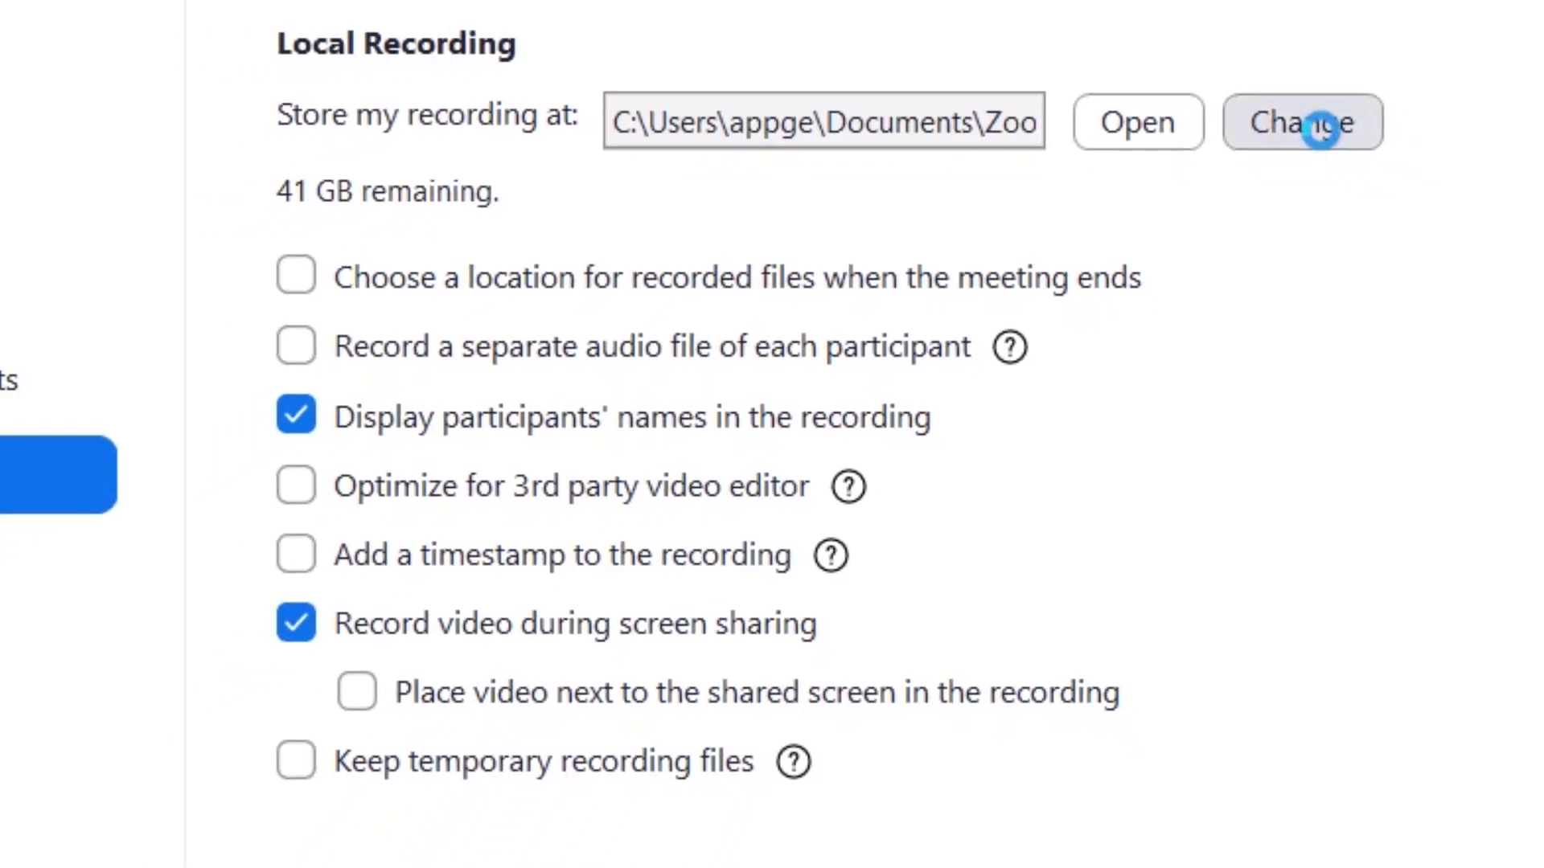
{"action": "left_click", "coordinate": [1321, 128]}
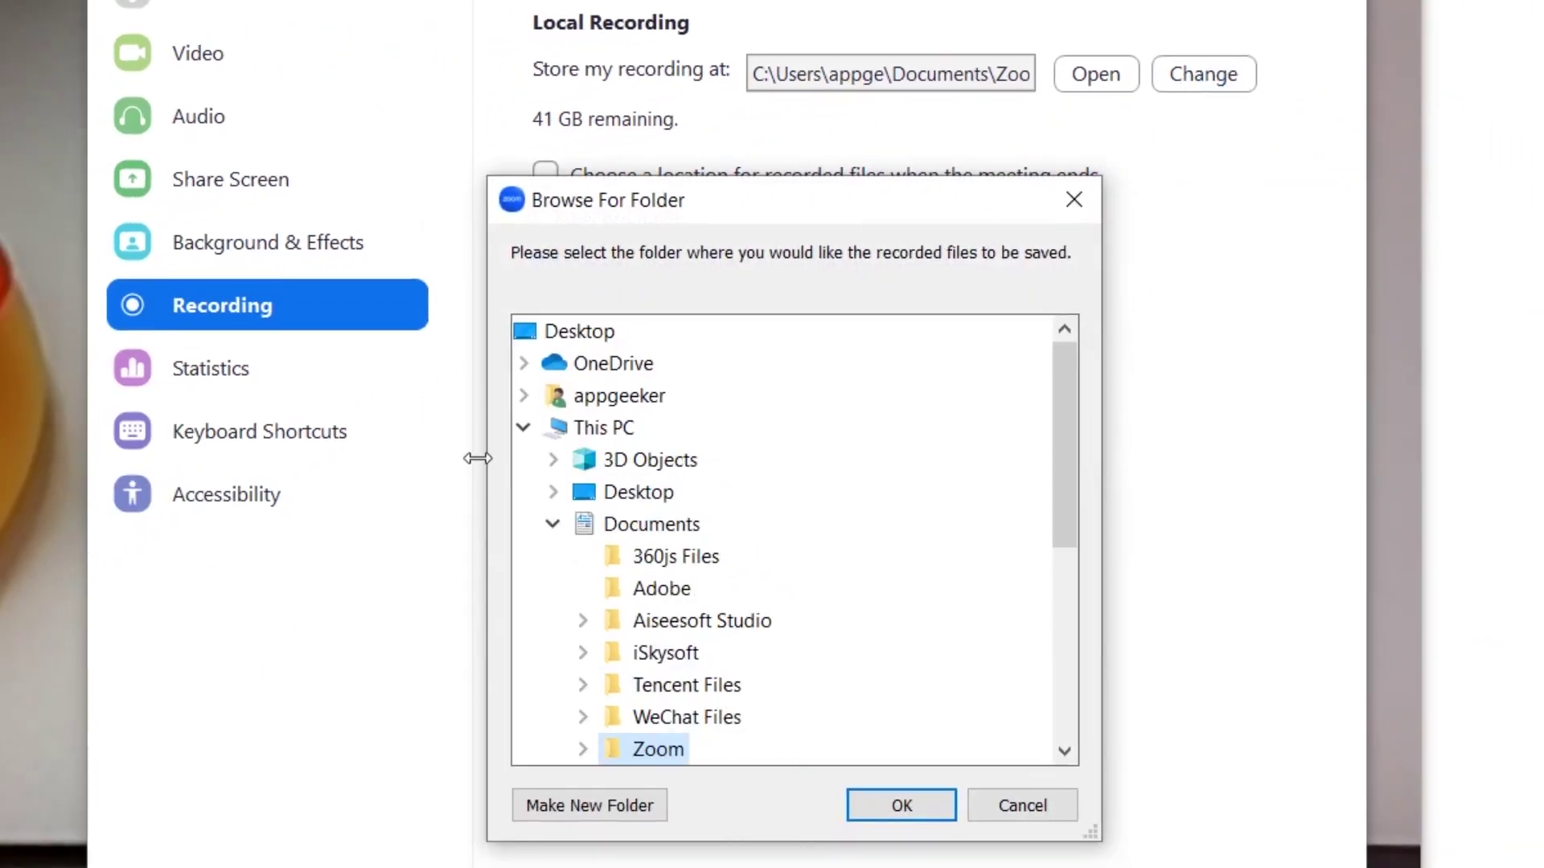
{"action": "left_click", "coordinate": [647, 460]}
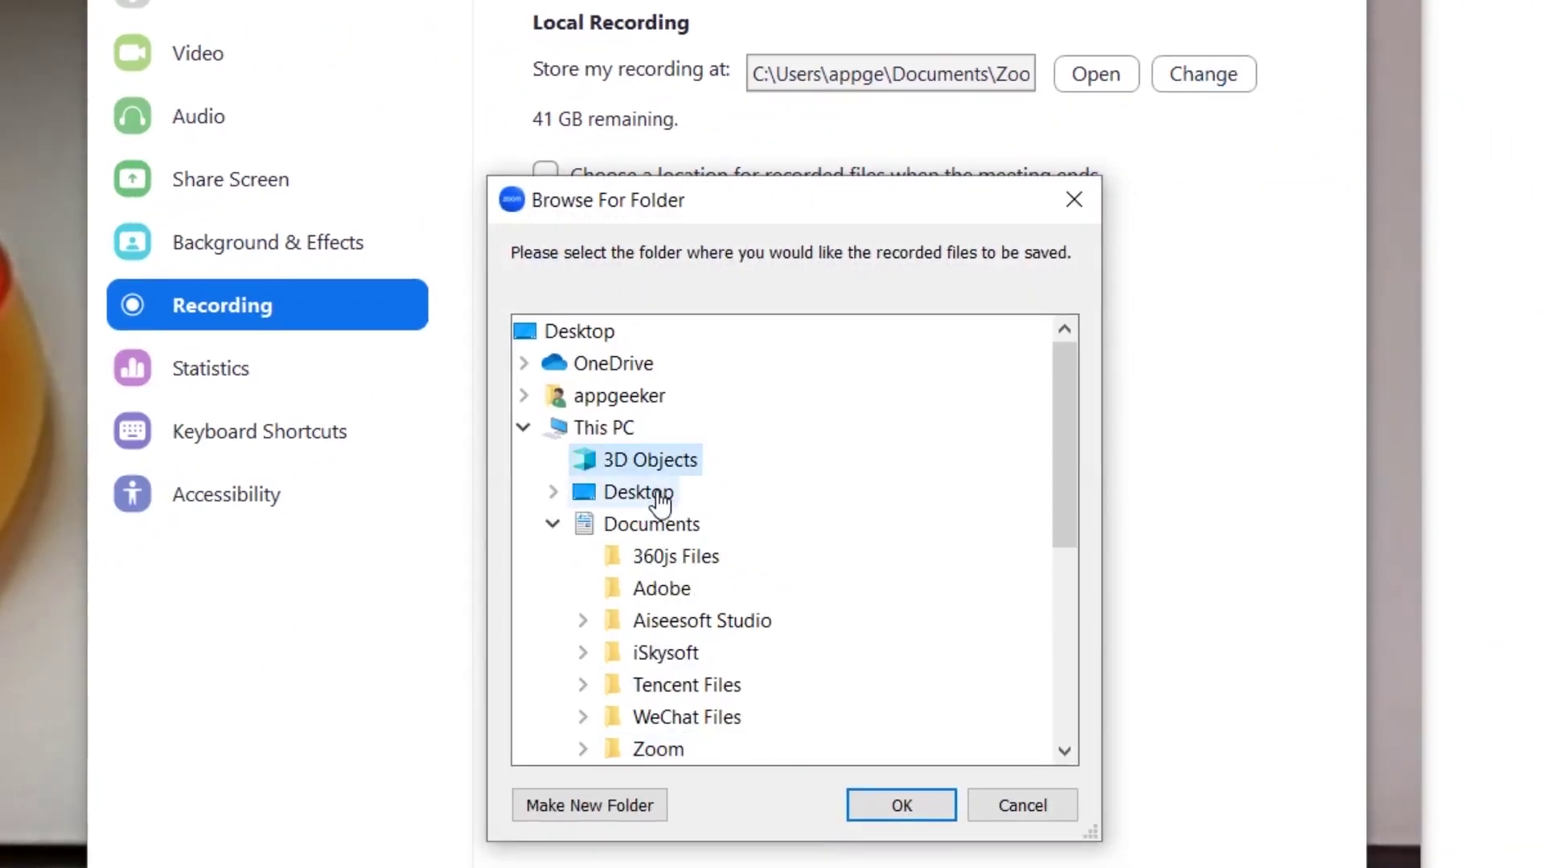
{"action": "double_click", "coordinate": [657, 493]}
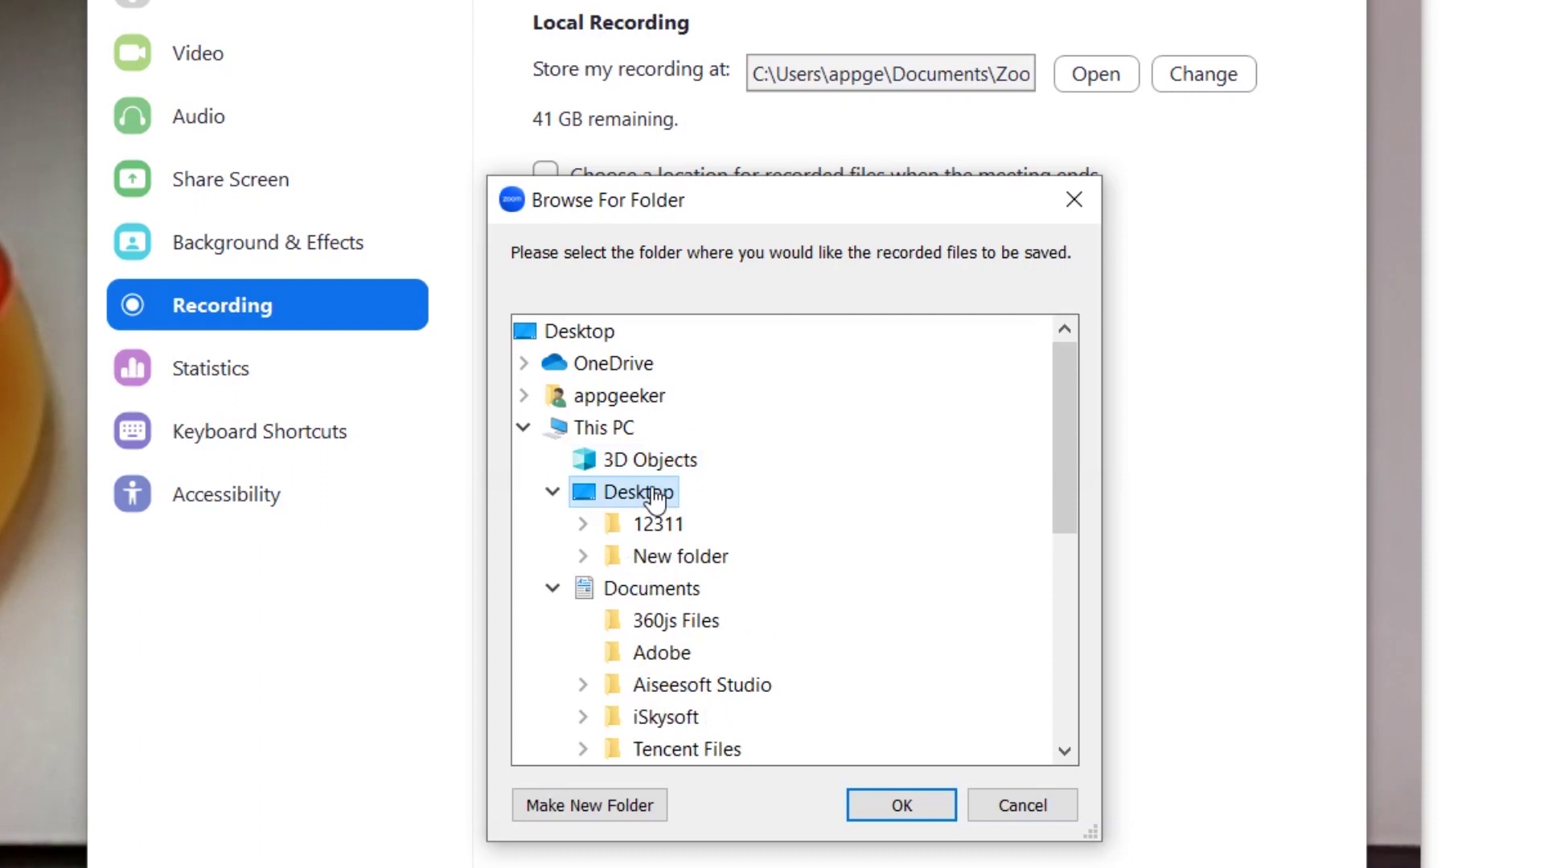
{"action": "left_click", "coordinate": [891, 796]}
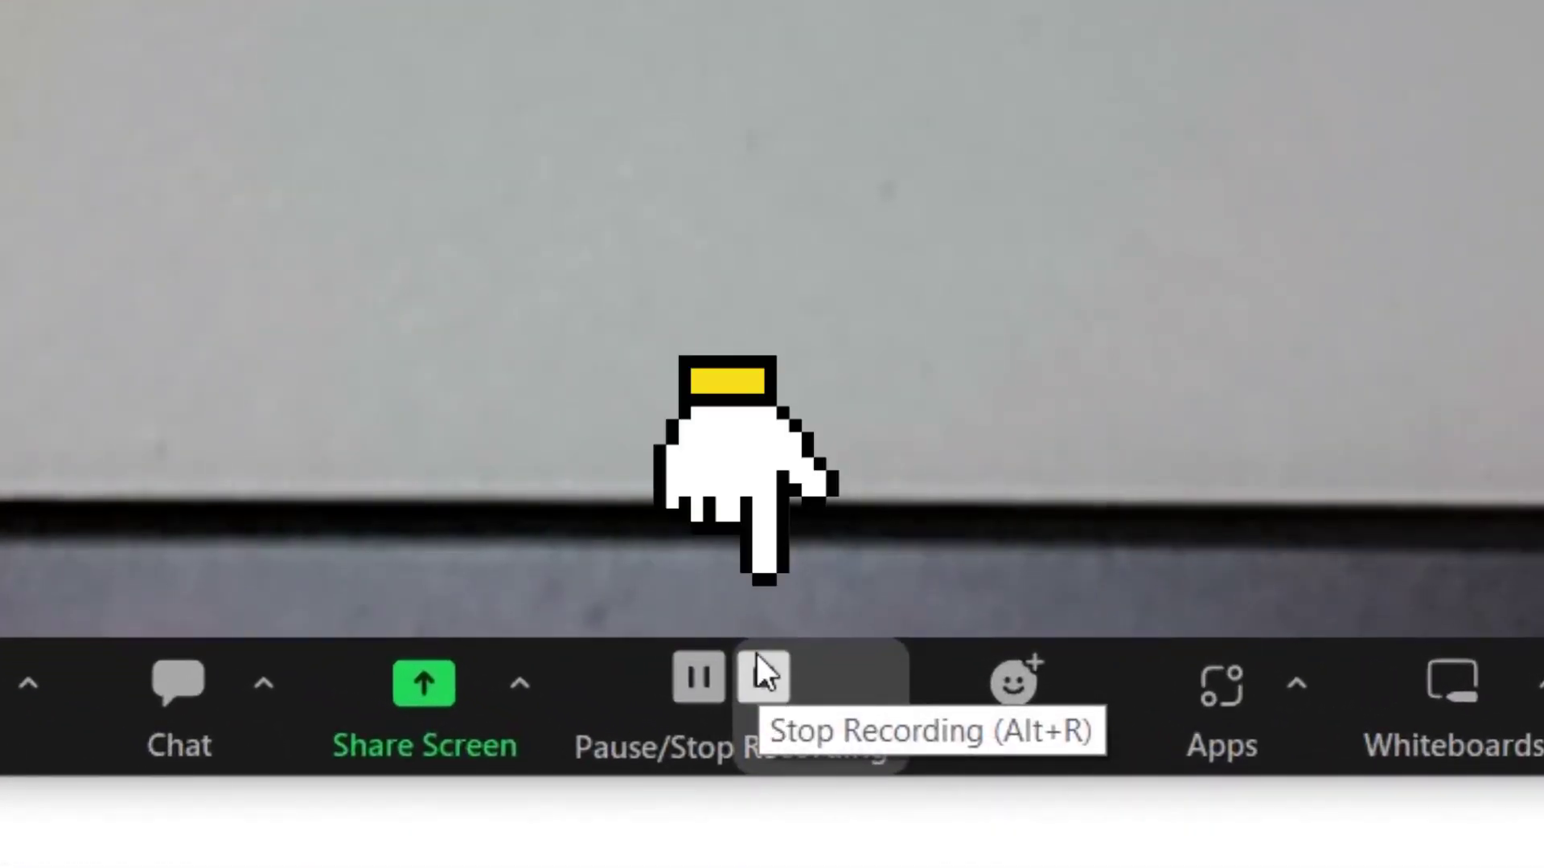
- Stop the meeting recording and end the meeting for all participants
{"action": "left_click", "coordinate": [760, 676]}
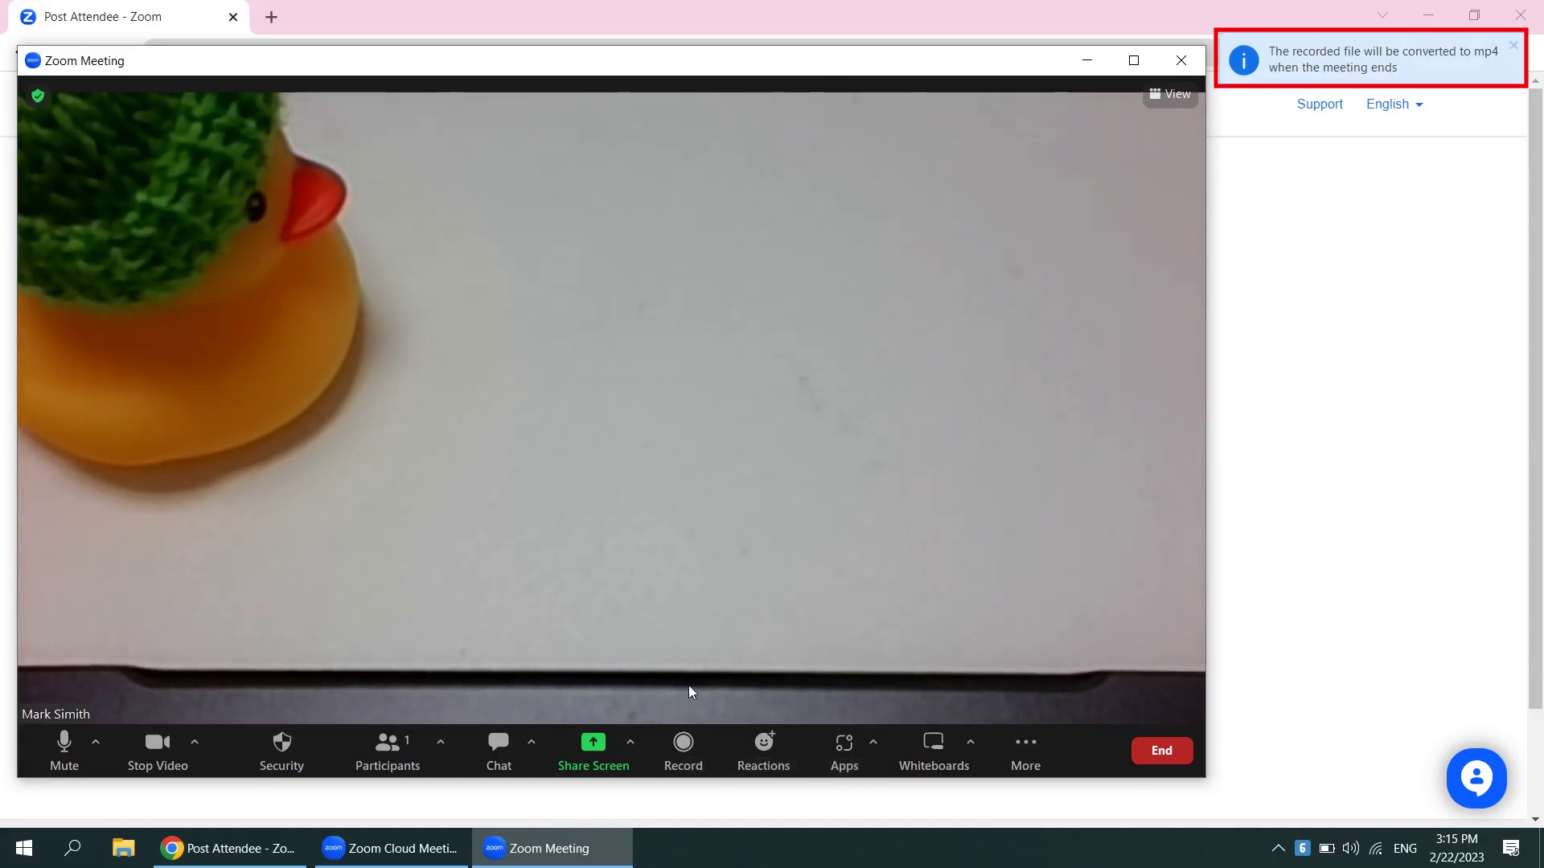
{"action": "left_click", "coordinate": [1162, 750]}
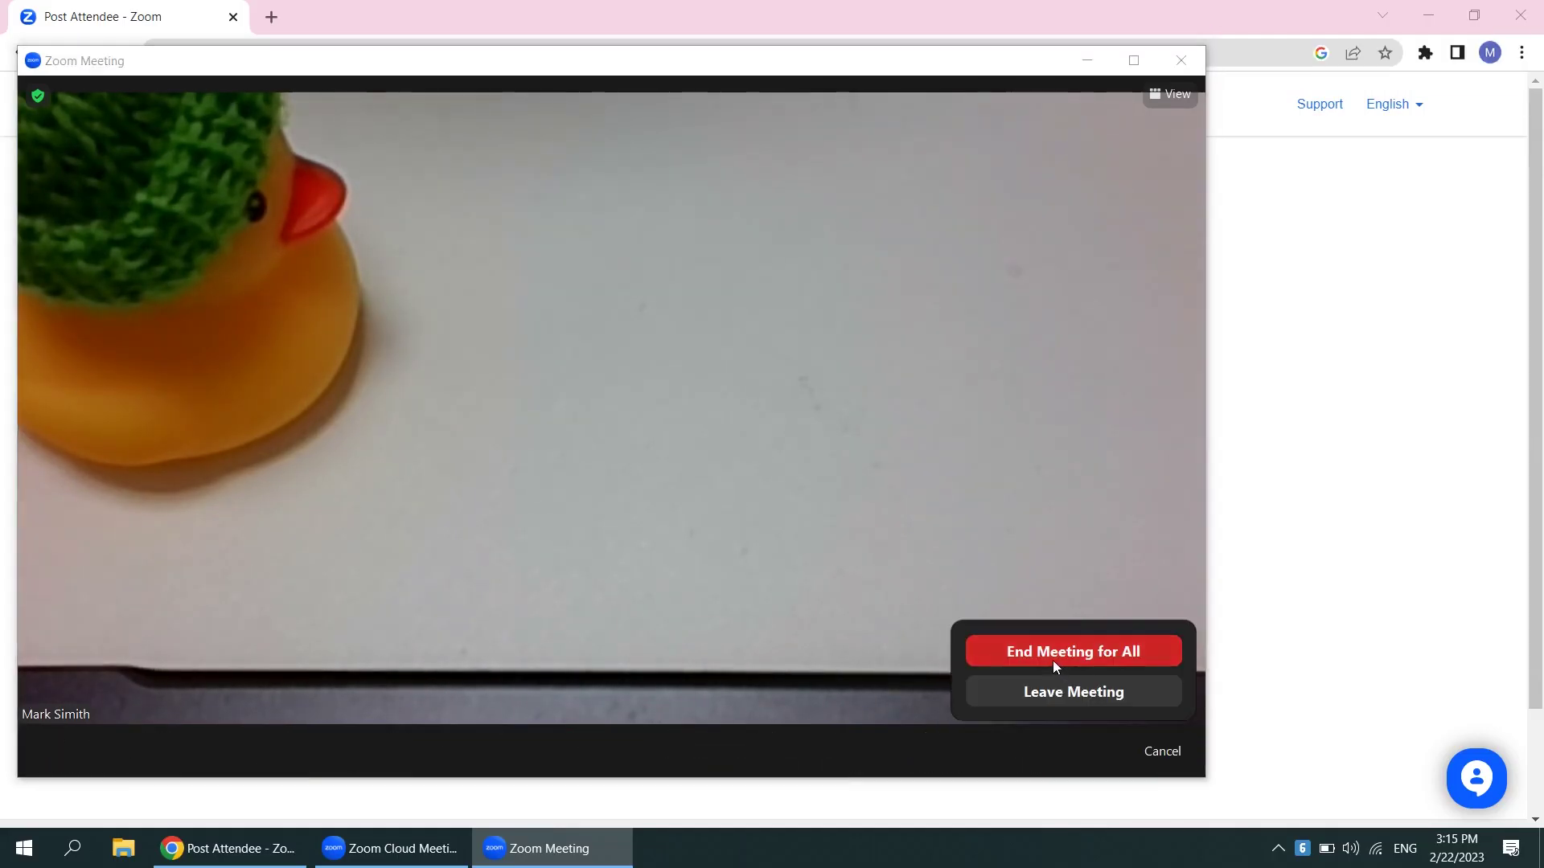
{"action": "left_click", "coordinate": [1053, 653]}
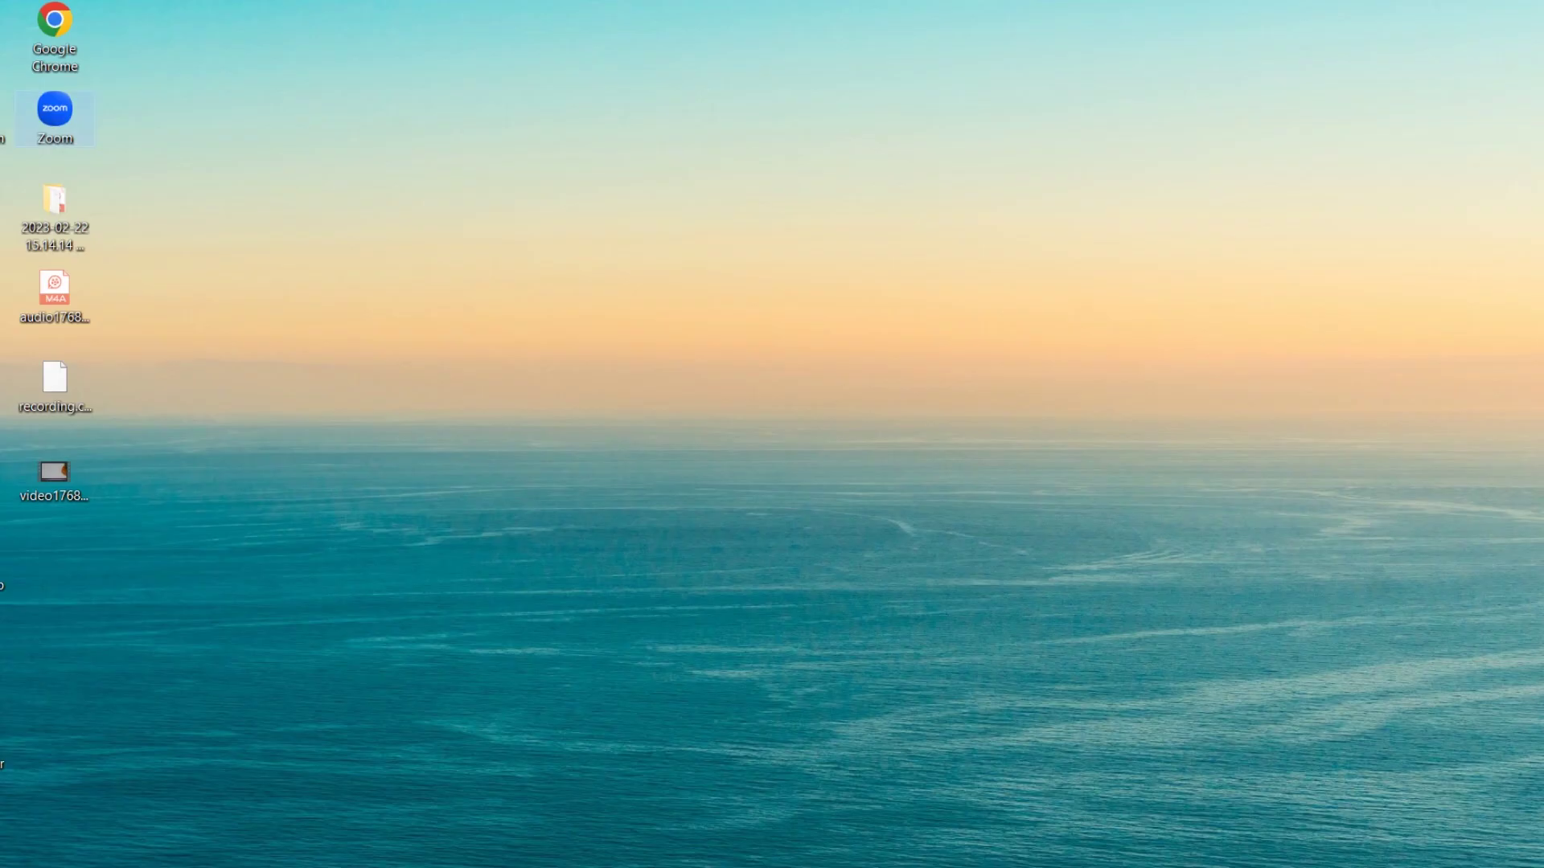
- Open the "2023-02-22 15.14.14 My Meeting" folder on the desktop and play its MP4 video file
{"action": "double_click", "coordinate": [42, 245]}
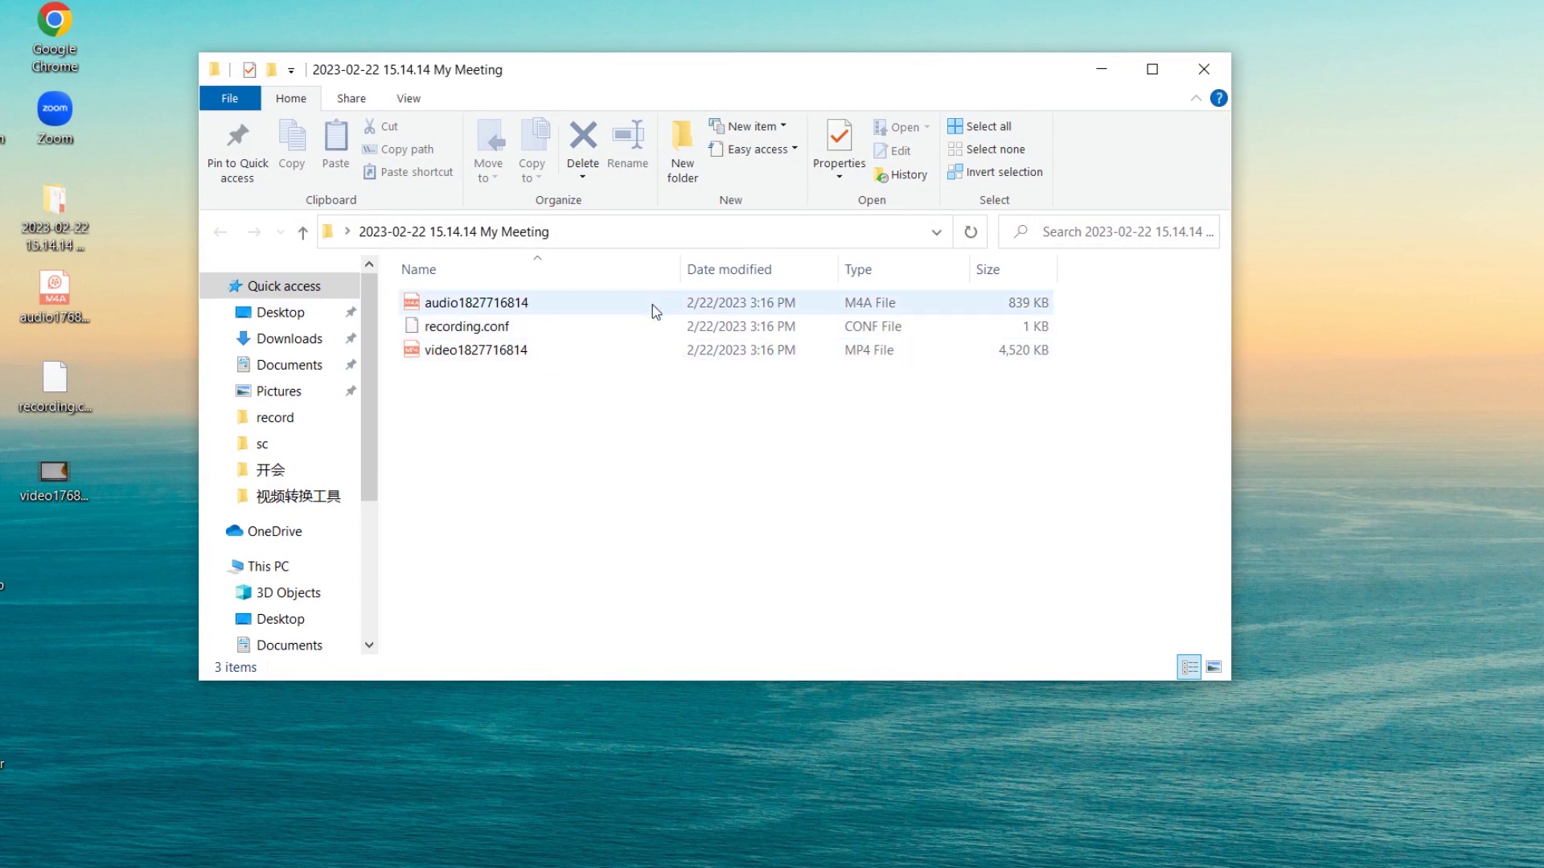
{"action": "double_click", "coordinate": [655, 349]}
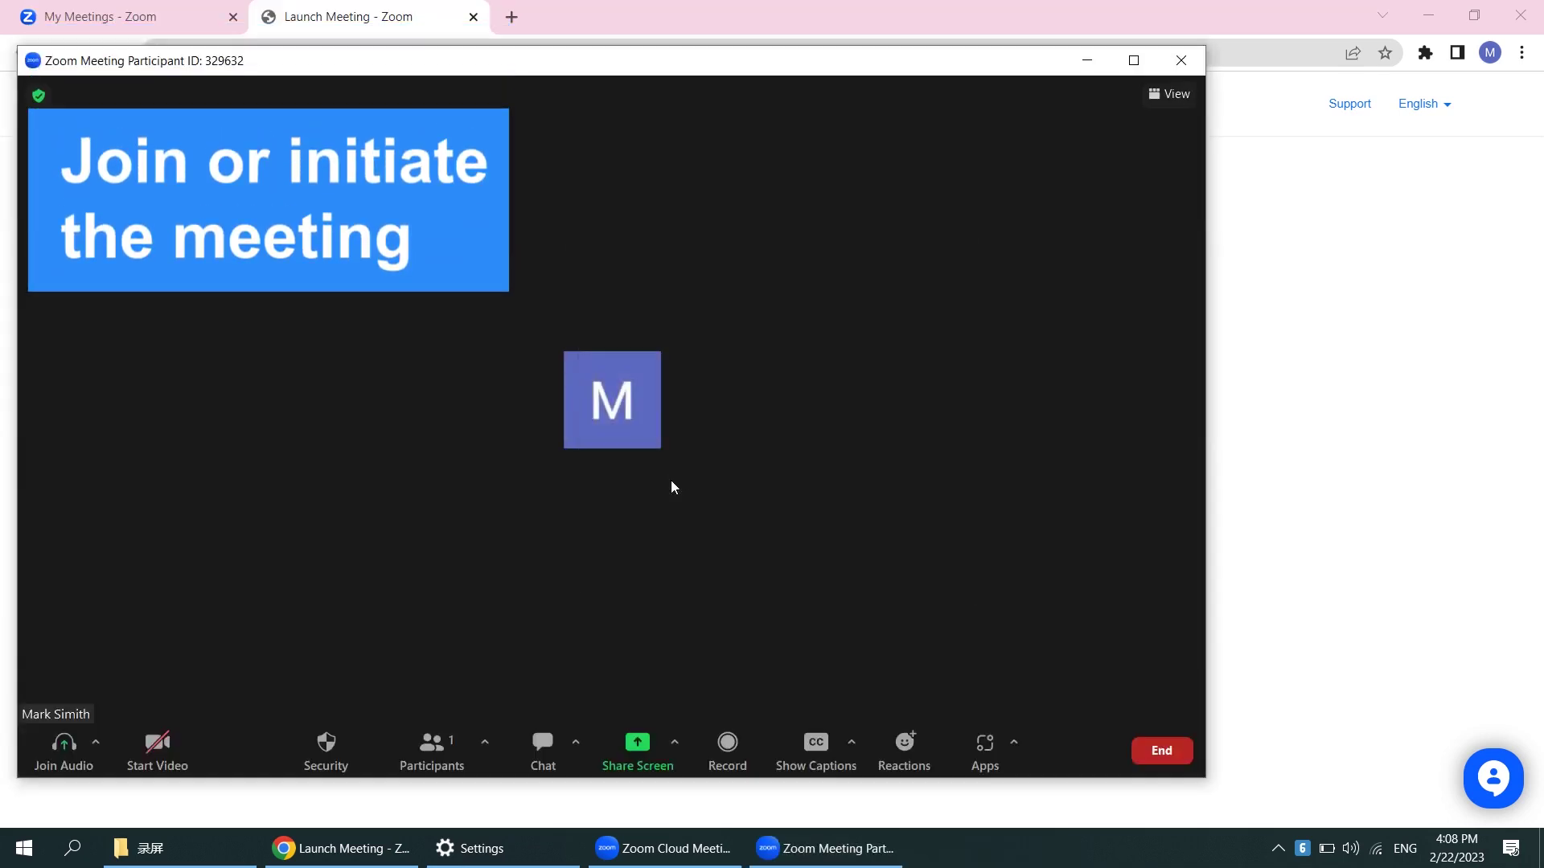
- Reposition the Zoom meeting window, open the Xbox Game Bar and toggle muting of the Windows default output
{"action": "left_click_drag", "start_coordinate": [643, 69], "coordinate": [803, 75]}
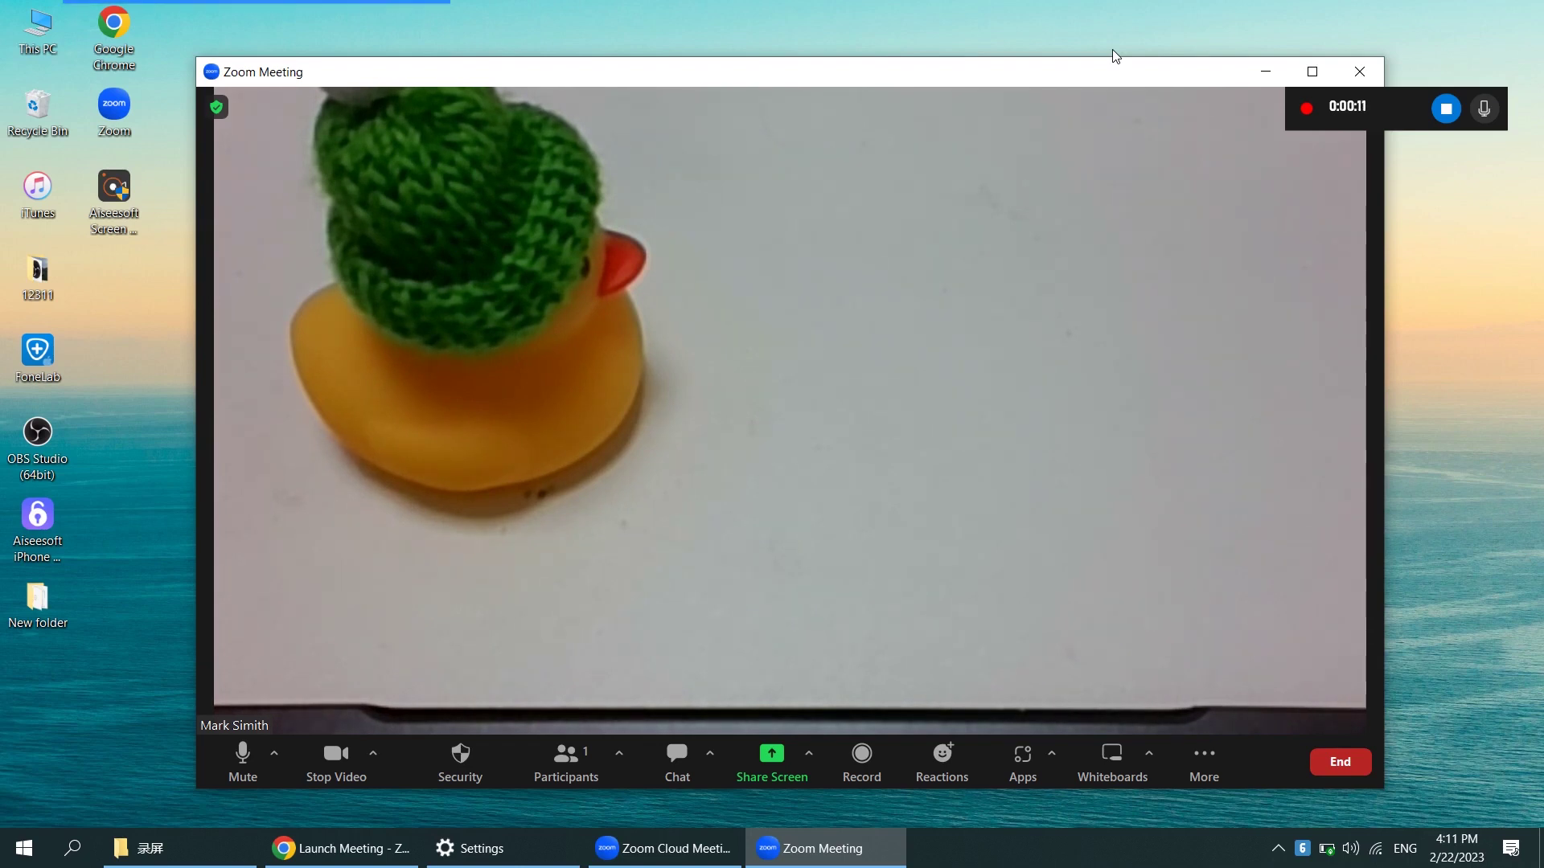
{"action": "key", "text": "super+g"}
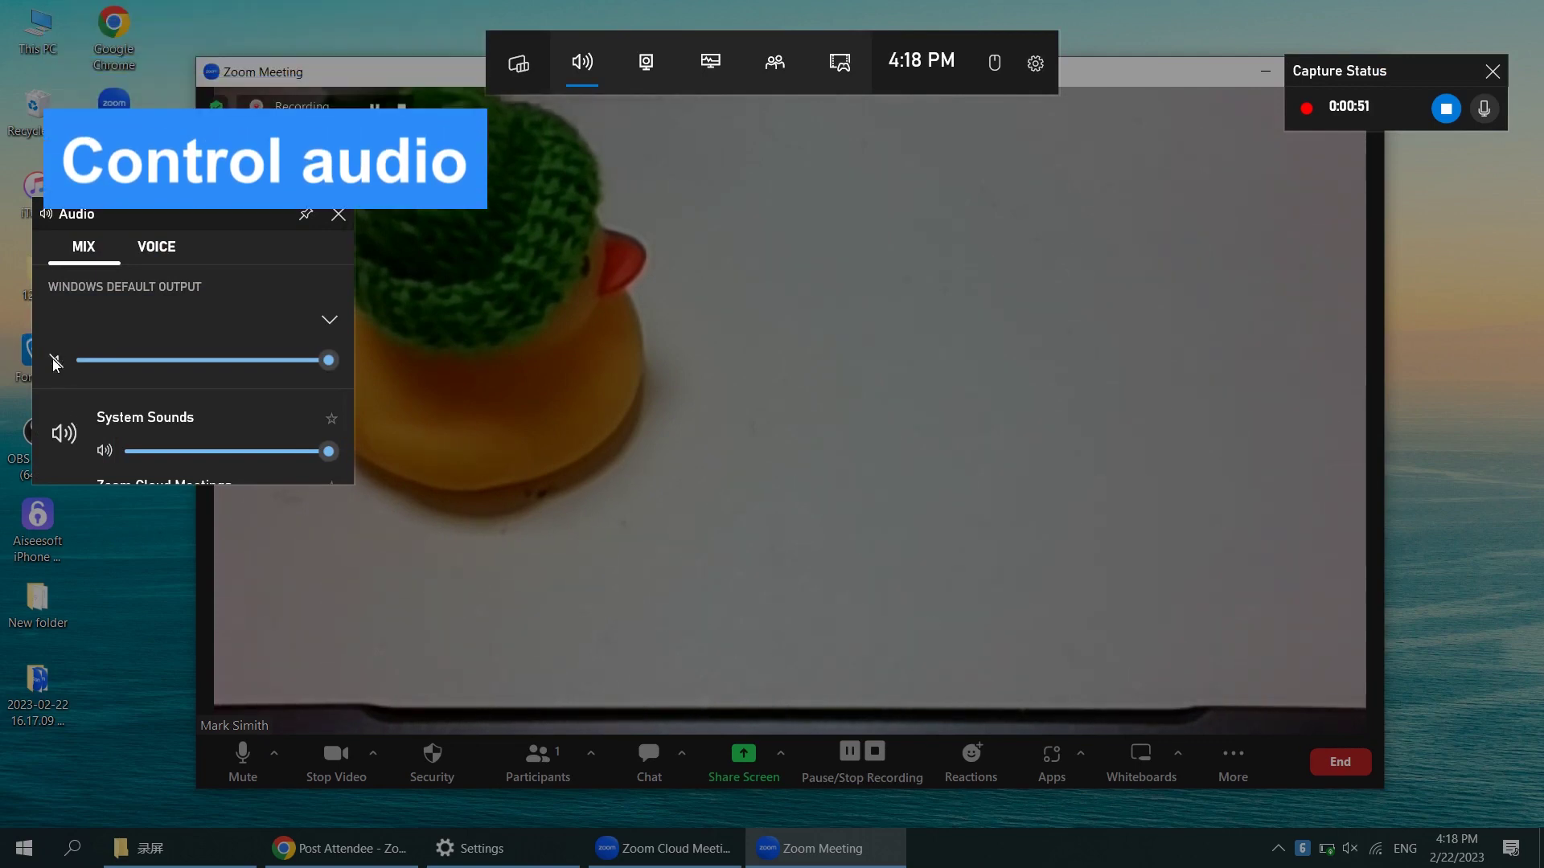
{"action": "left_click", "coordinate": [54, 359]}
{"action": "left_click", "coordinate": [54, 360]}
{"action": "left_click", "coordinate": [55, 359]}
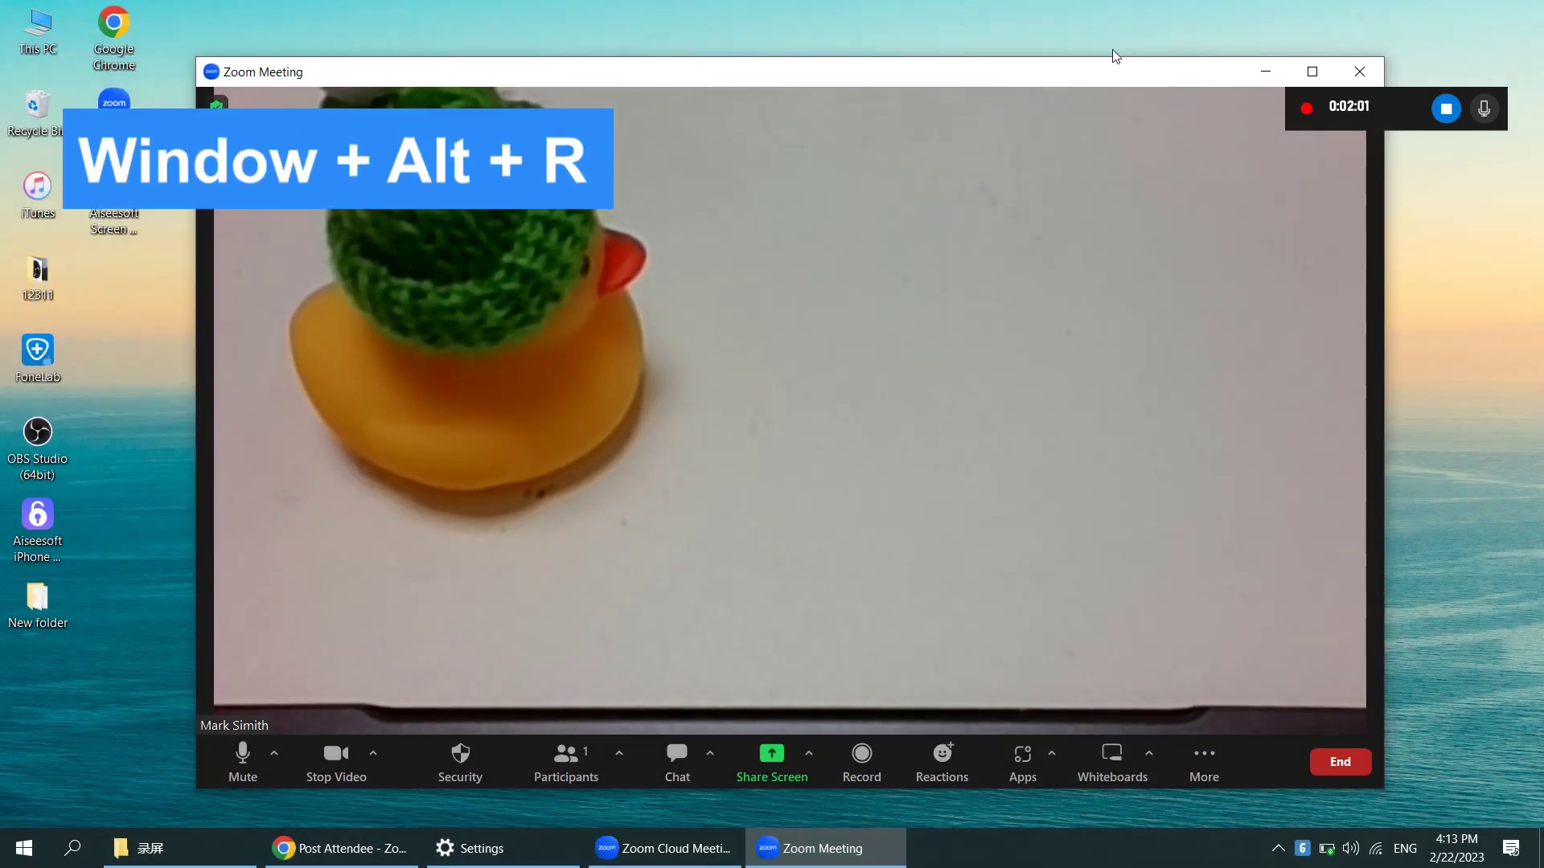
- Stop the Game Bar recording and preview the newest Zoom Meeting clip in the Game Bar gallery
{"action": "key", "text": "super+alt+r"}
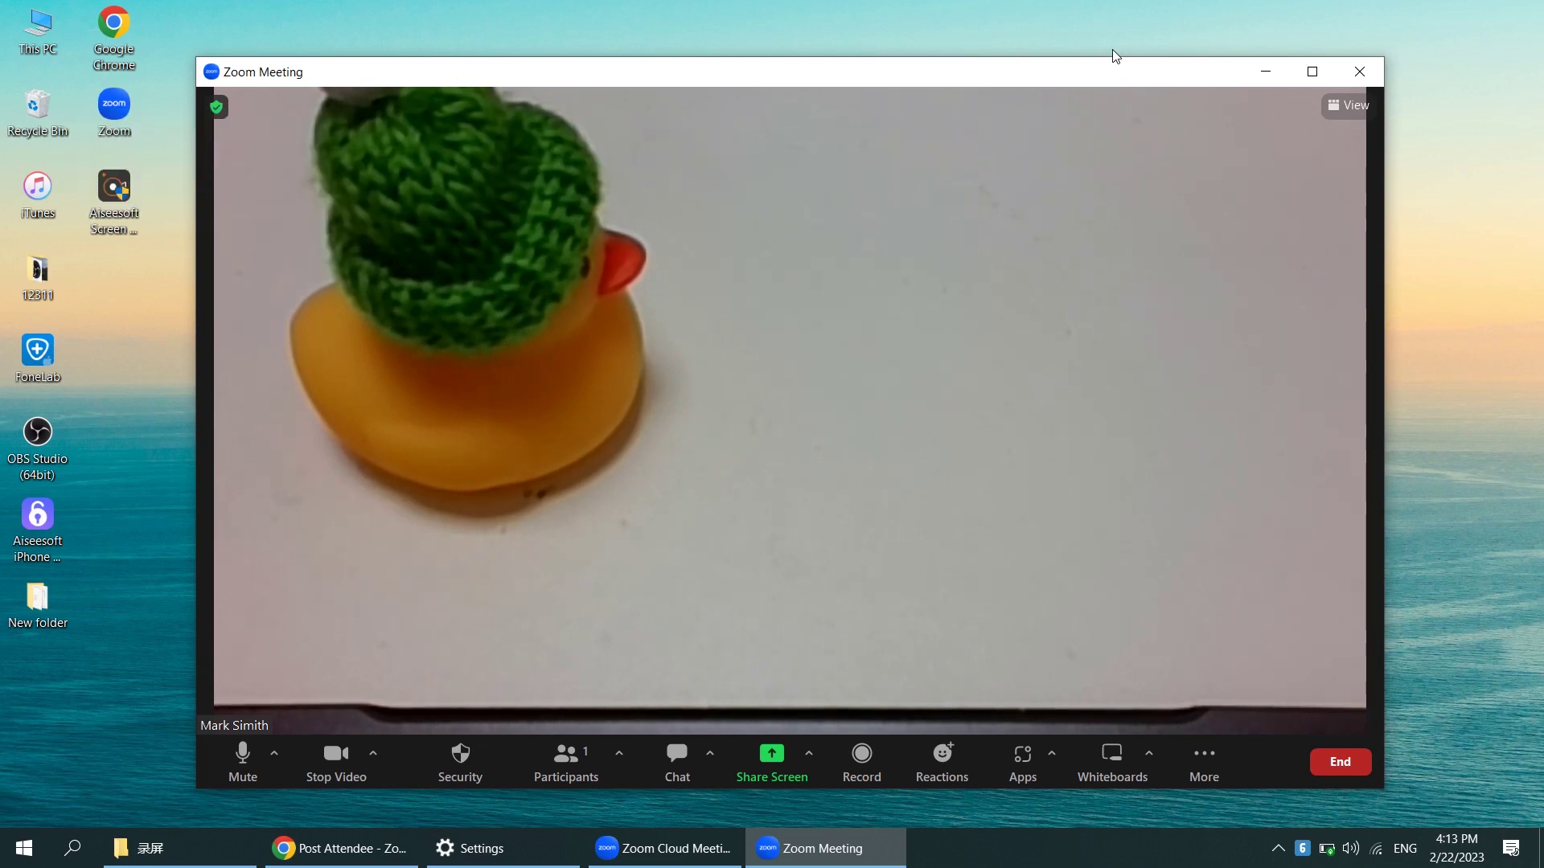
{"action": "key", "text": "super+g"}
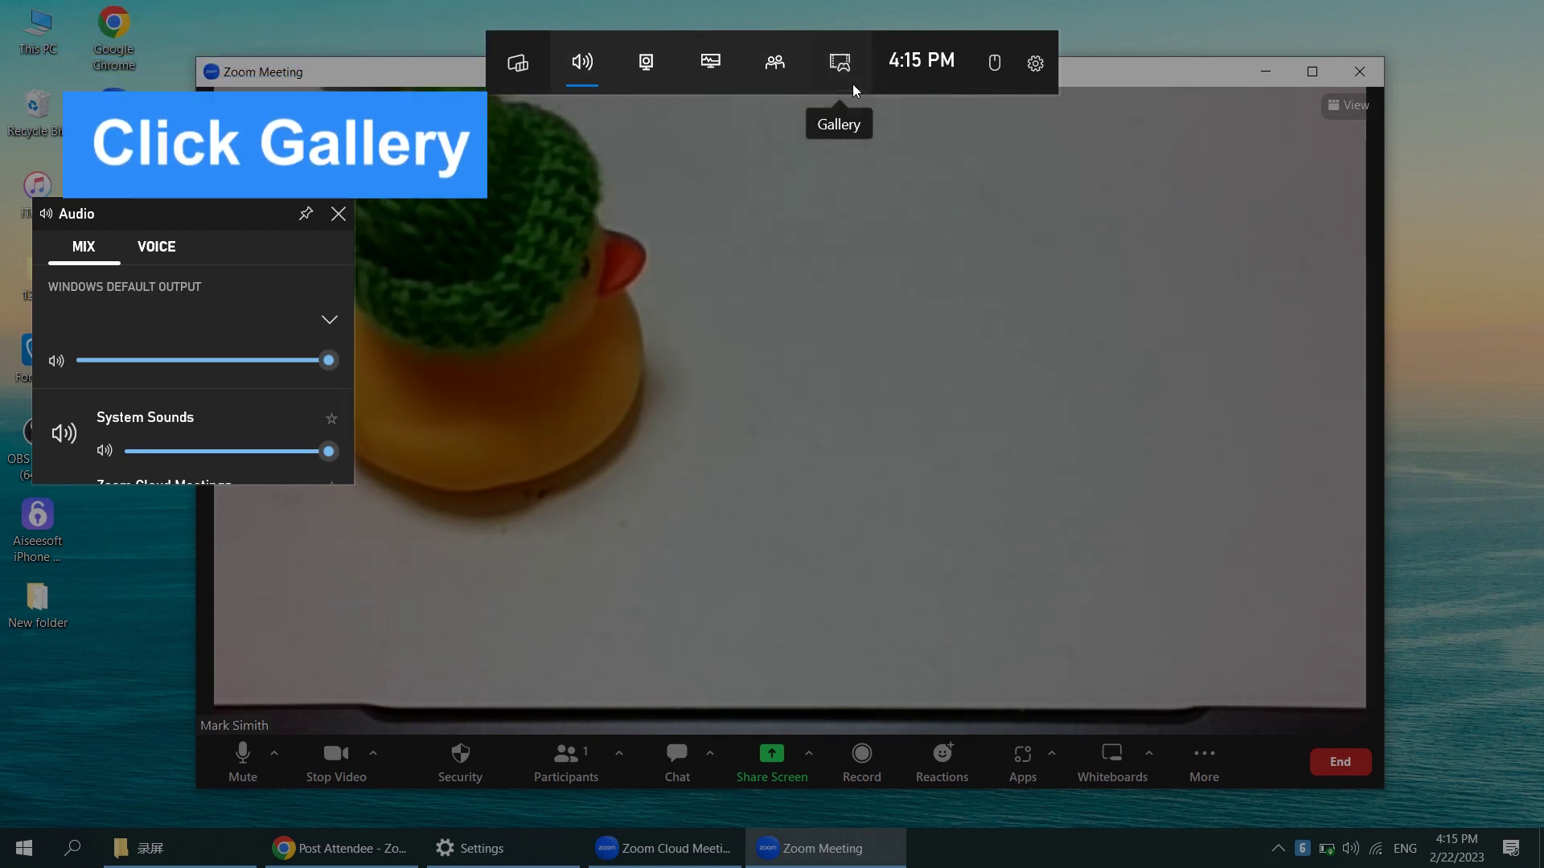
{"action": "left_click", "coordinate": [851, 85]}
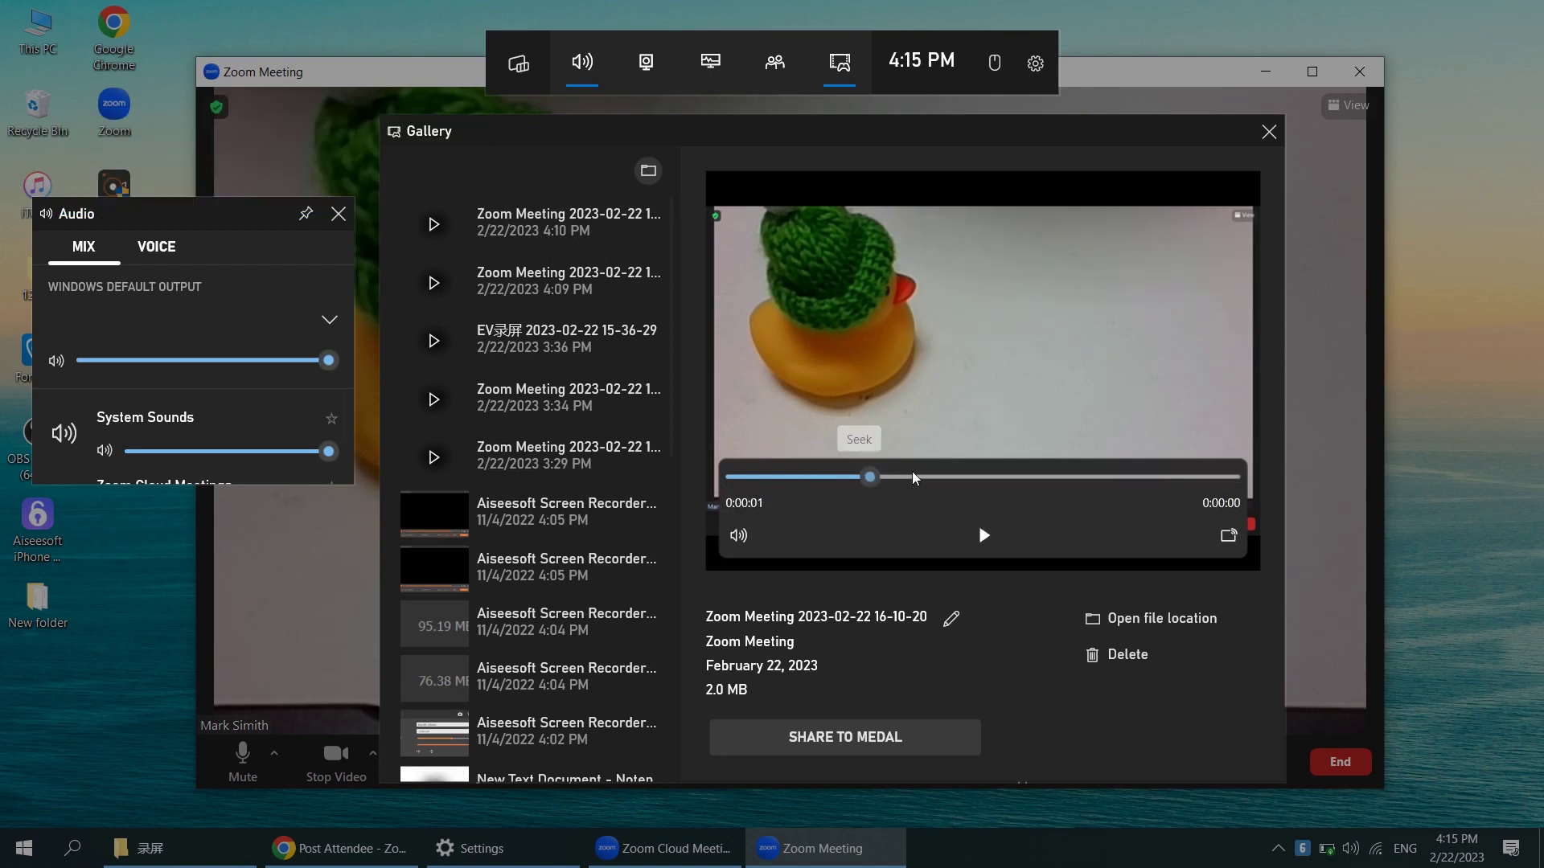
{"action": "left_click", "coordinate": [1103, 477]}
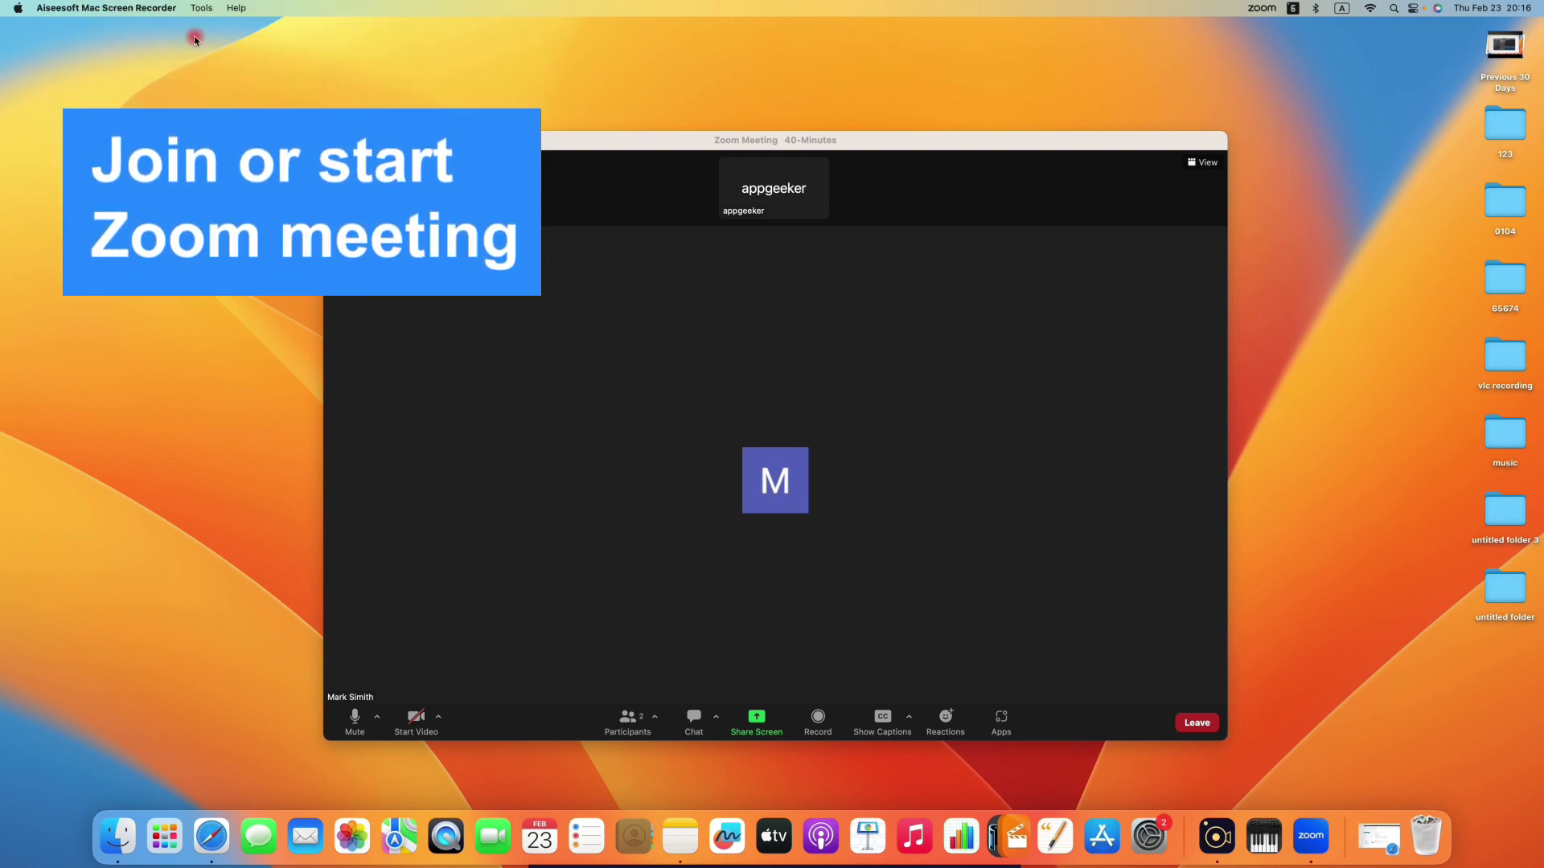
- Switch to QuickTime Player on the Mac, bring up a new screen recording and dismiss its capture controls
{"action": "left_click", "coordinate": [164, 836]}
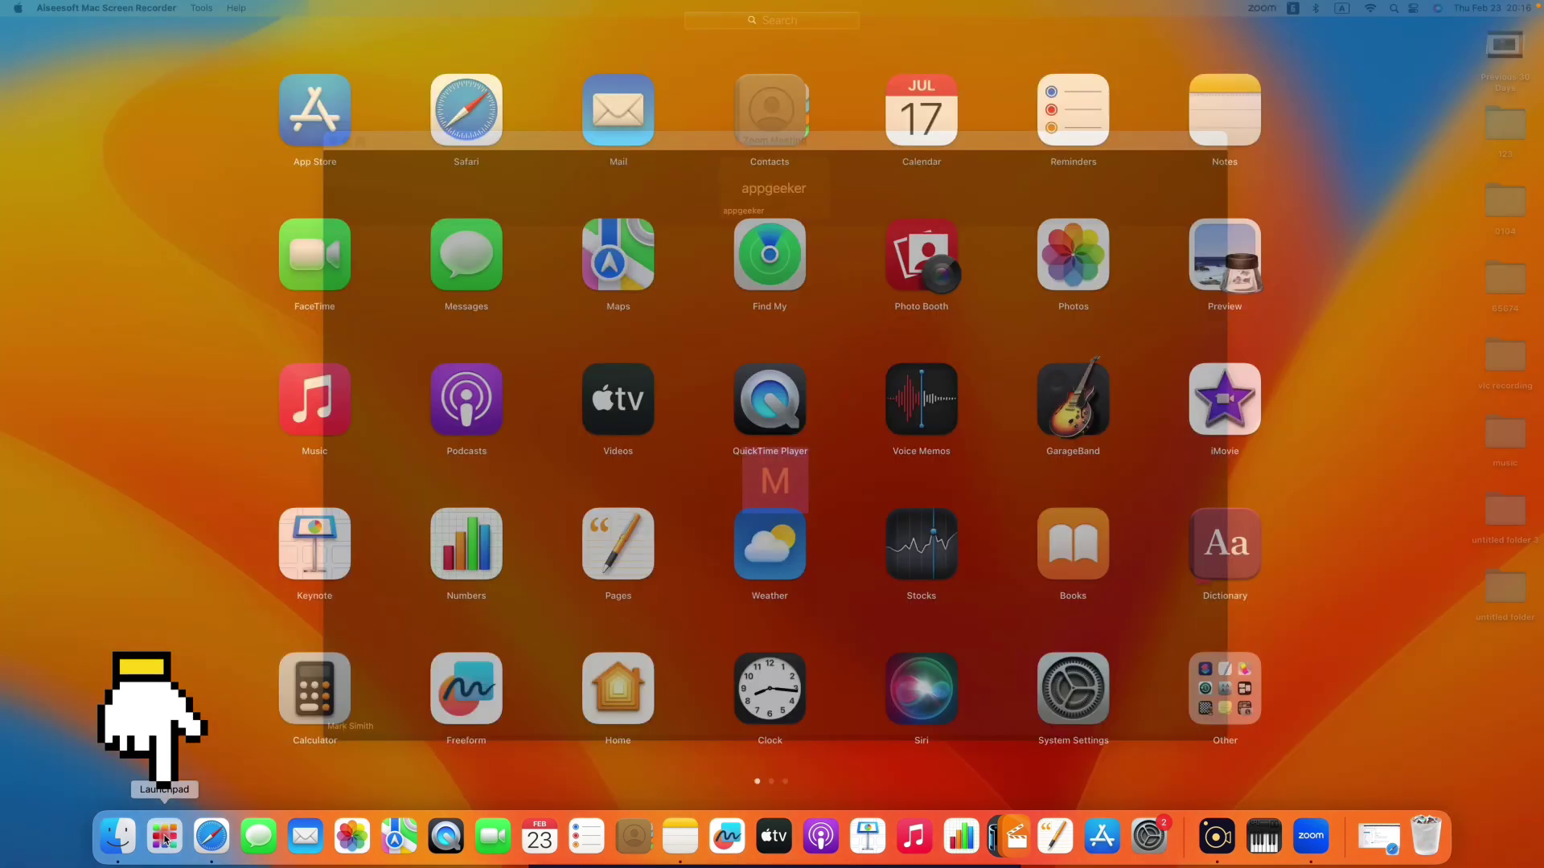
{"action": "left_click", "coordinate": [741, 406]}
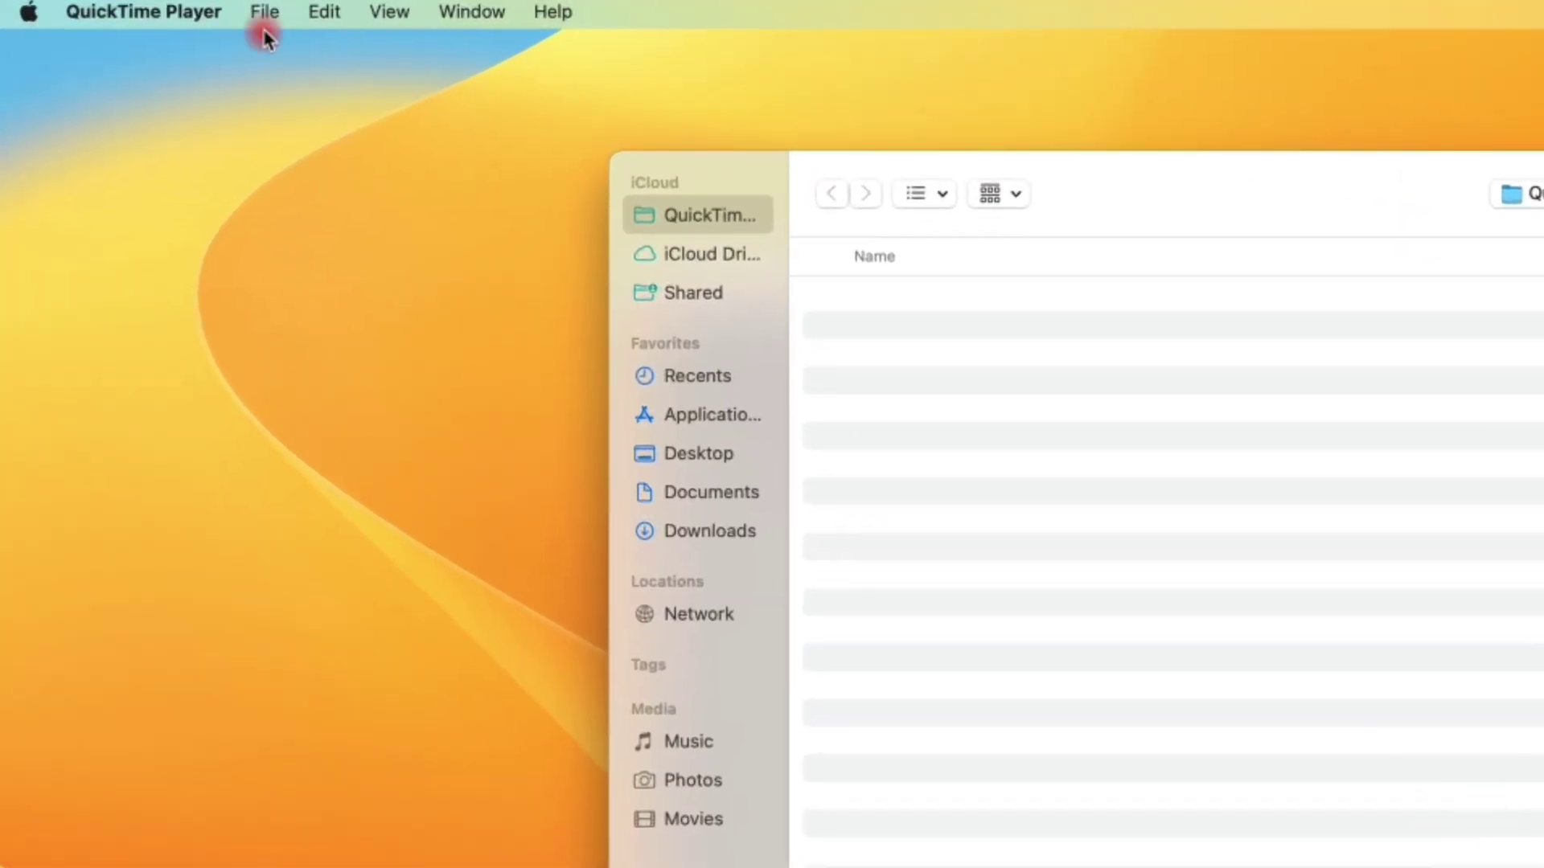
{"action": "left_click", "coordinate": [174, 8]}
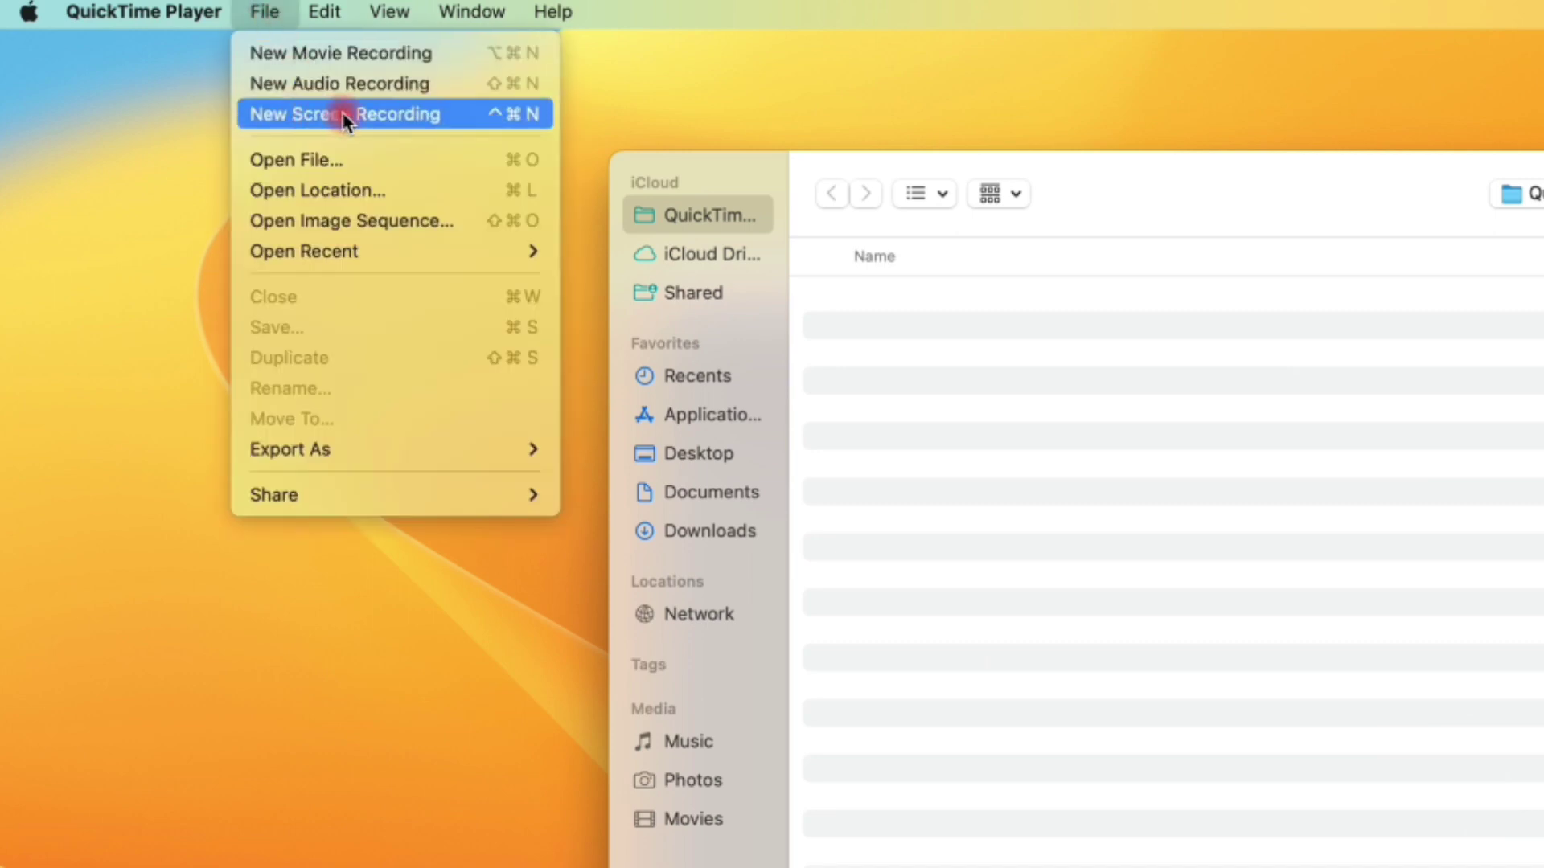
{"action": "left_click", "coordinate": [497, 119]}
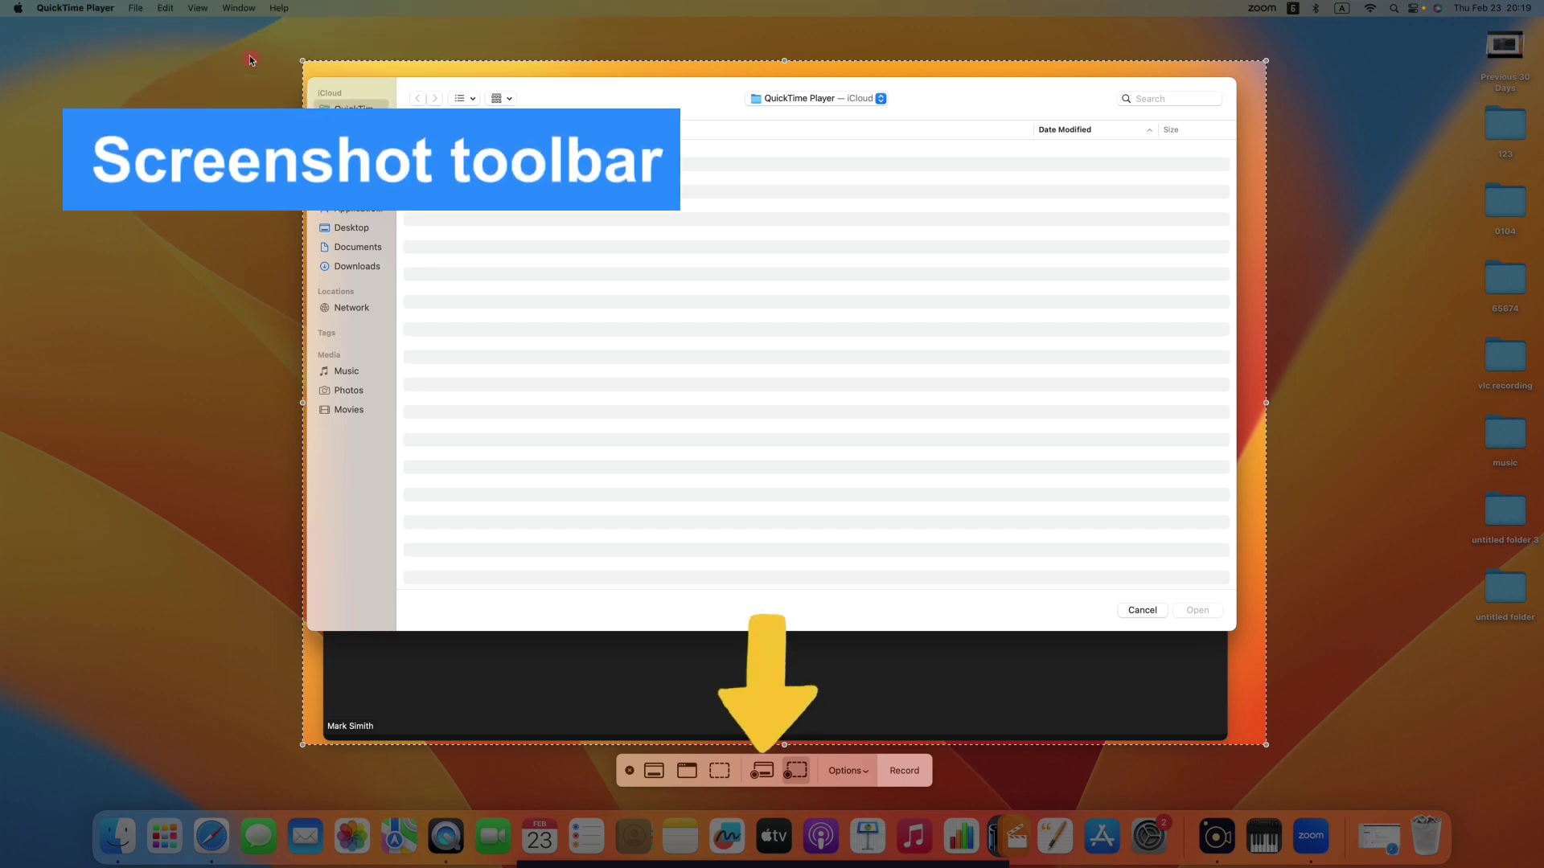
{"action": "key", "text": "Escape"}
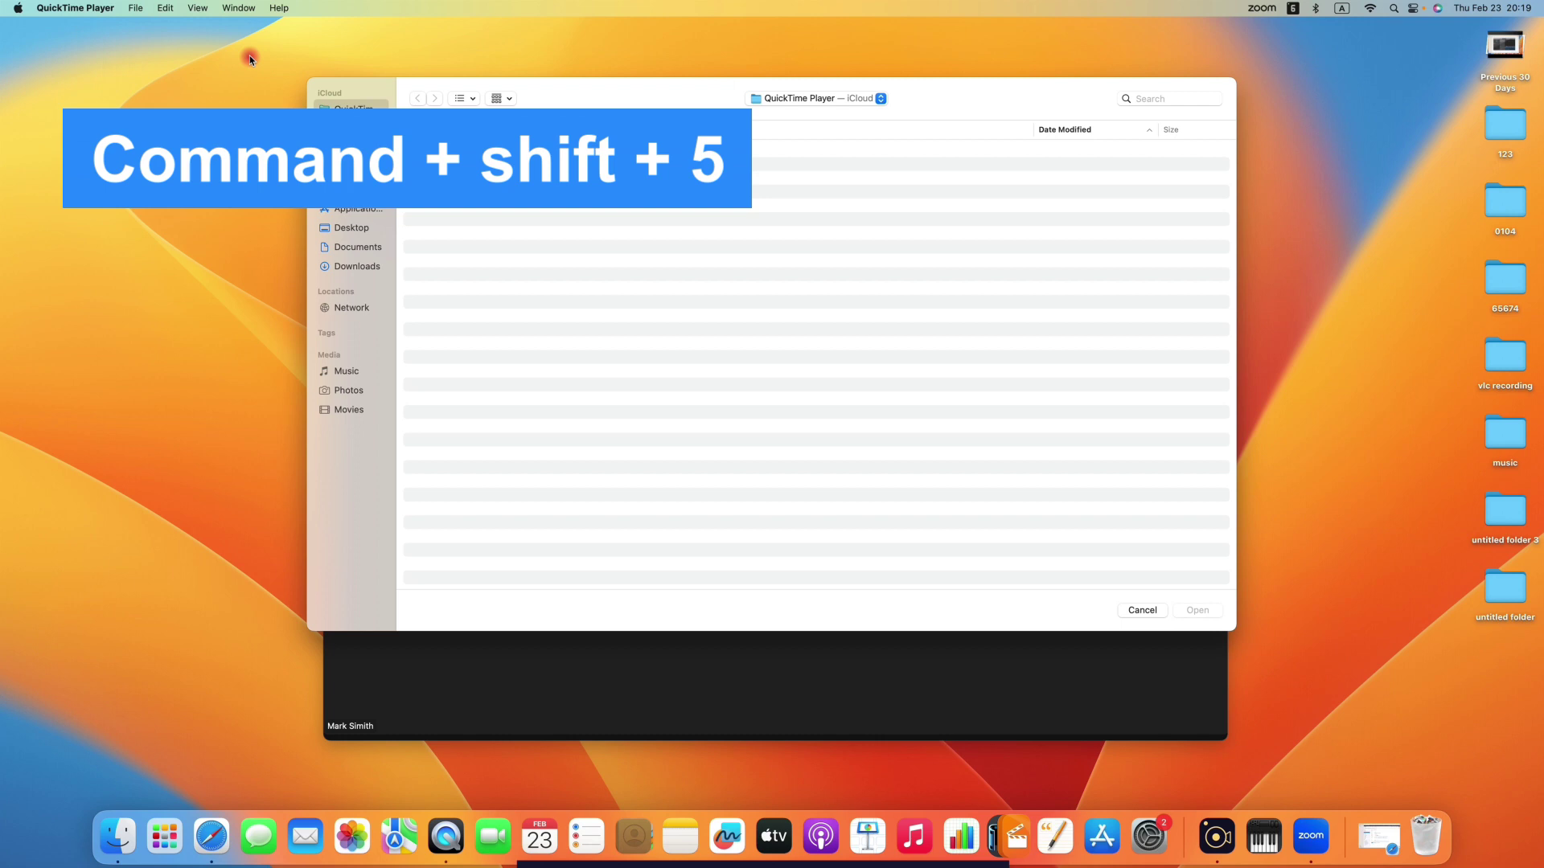
- Record a selected portion of about 1399 x 995 around the meeting with the Mac screenshot tool, and stop the recording
{"action": "key", "text": "super+shift+5"}
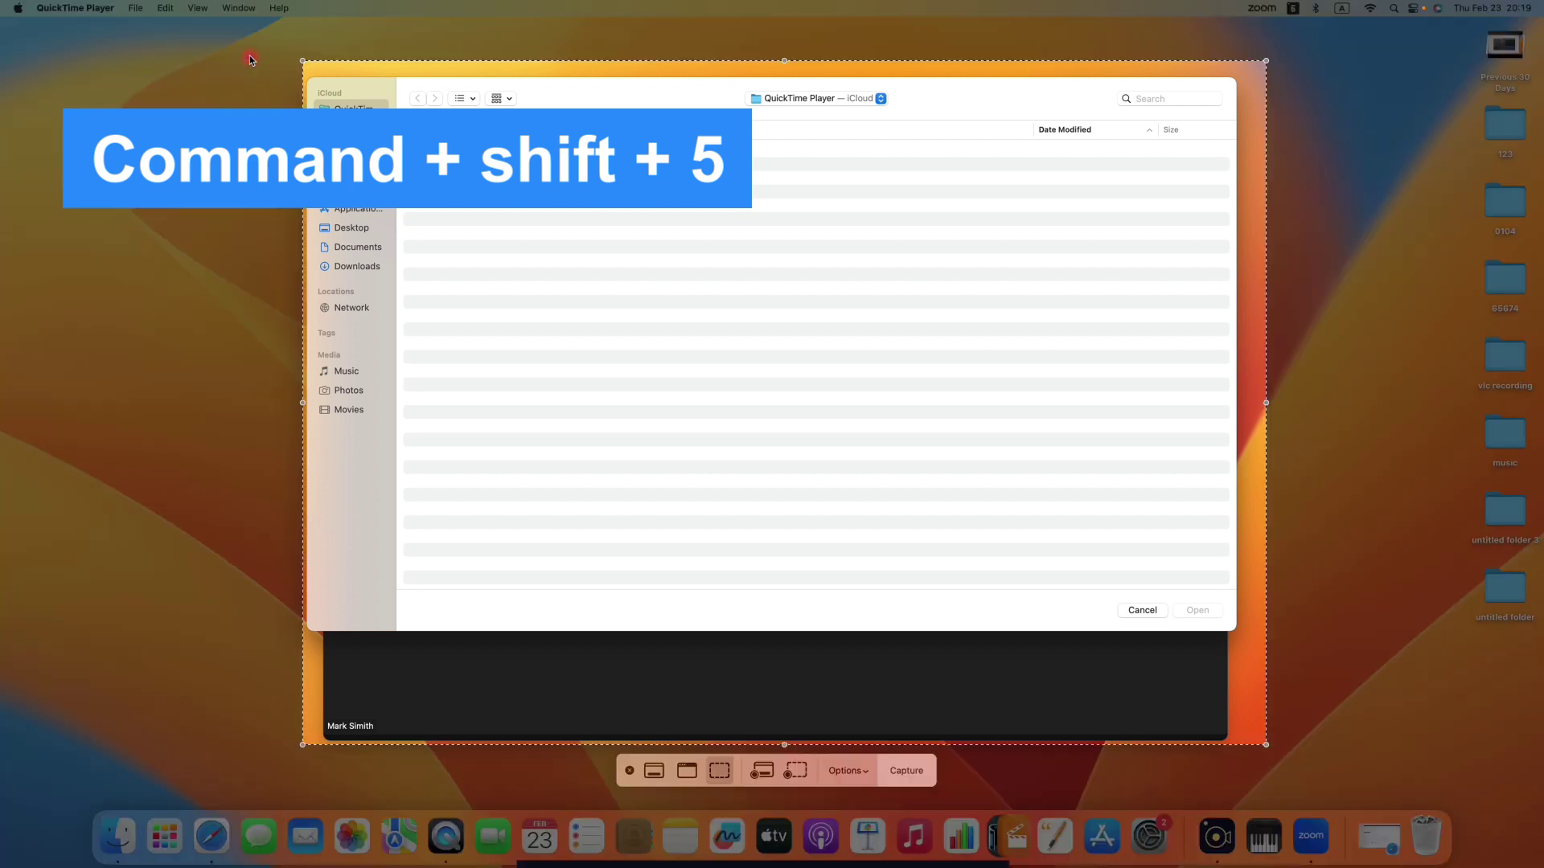
{"action": "mouse_move", "coordinate": [303, 744]}
{"action": "left_mouse_down"}
{"action": "mouse_move", "coordinate": [313, 595]}
{"action": "mouse_move", "coordinate": [156, 455]}
{"action": "mouse_move", "coordinate": [302, 746]}
{"action": "left_mouse_up"}
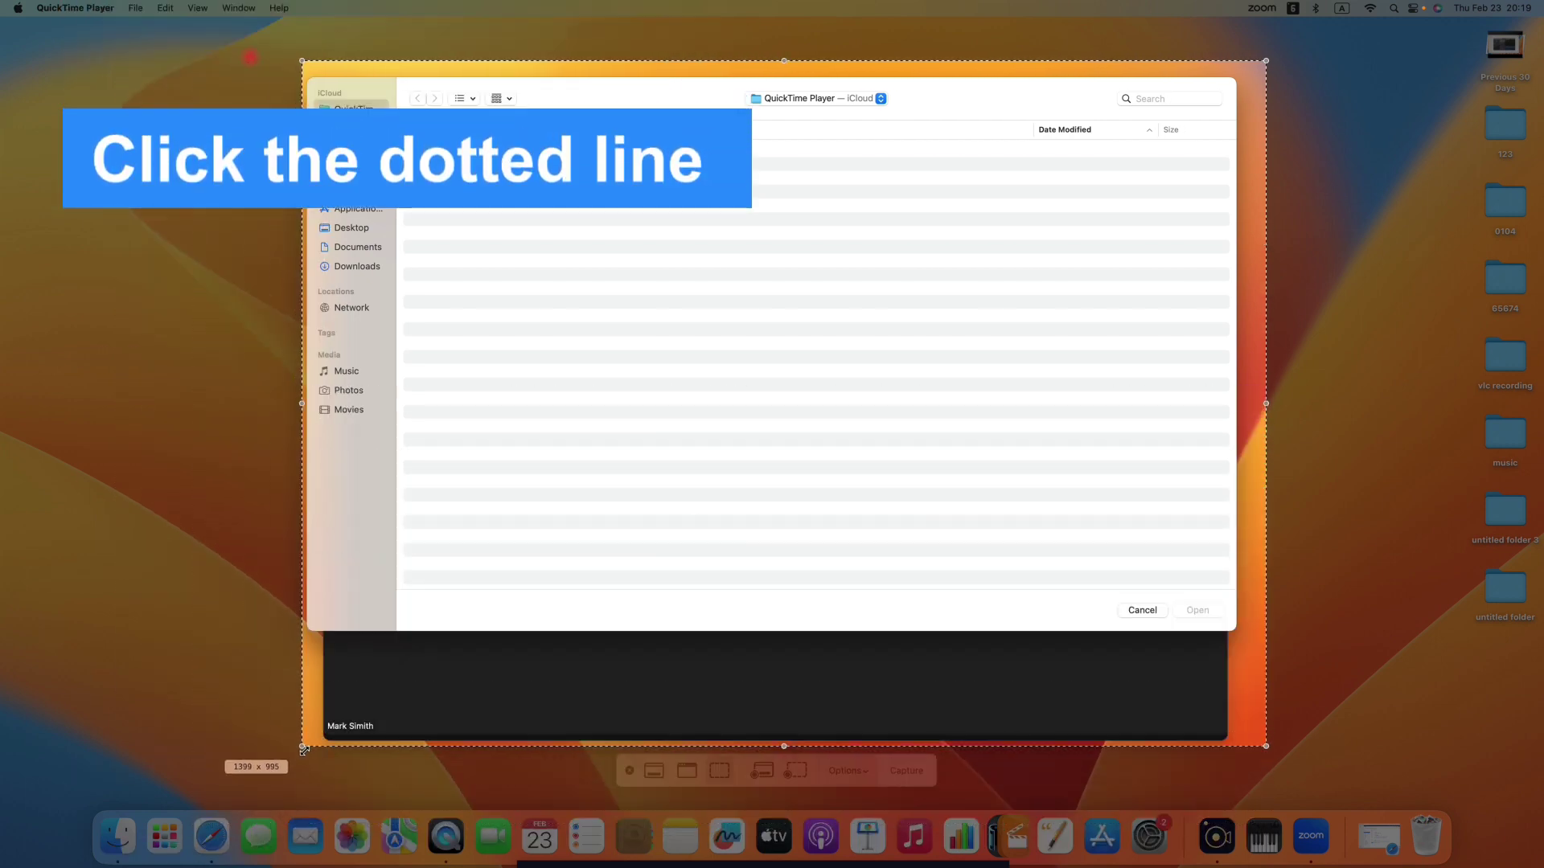
{"action": "left_click", "coordinate": [788, 774]}
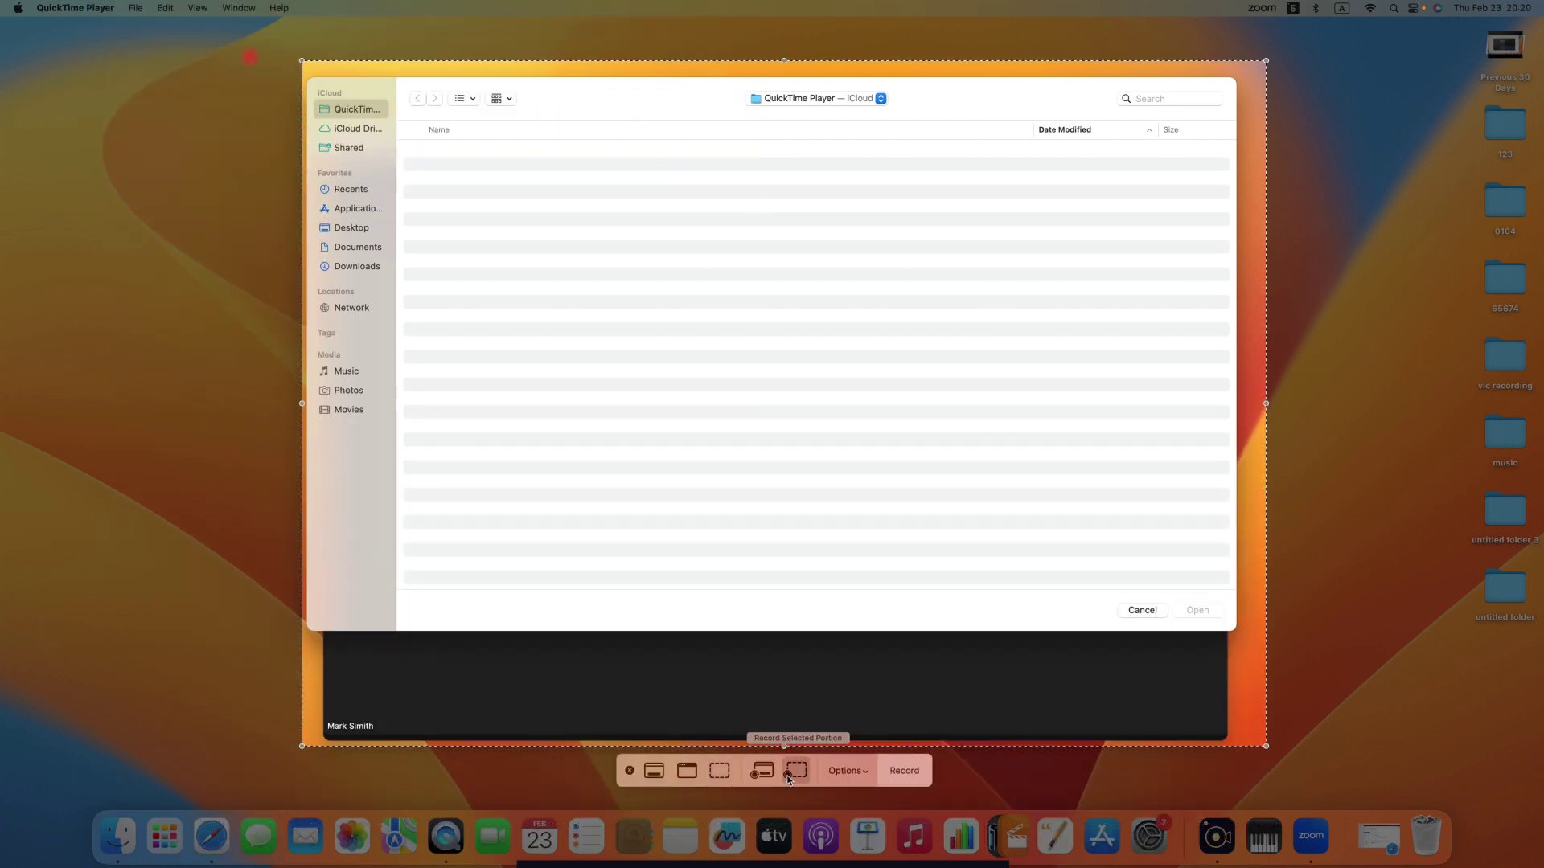
{"action": "left_click", "coordinate": [905, 775]}
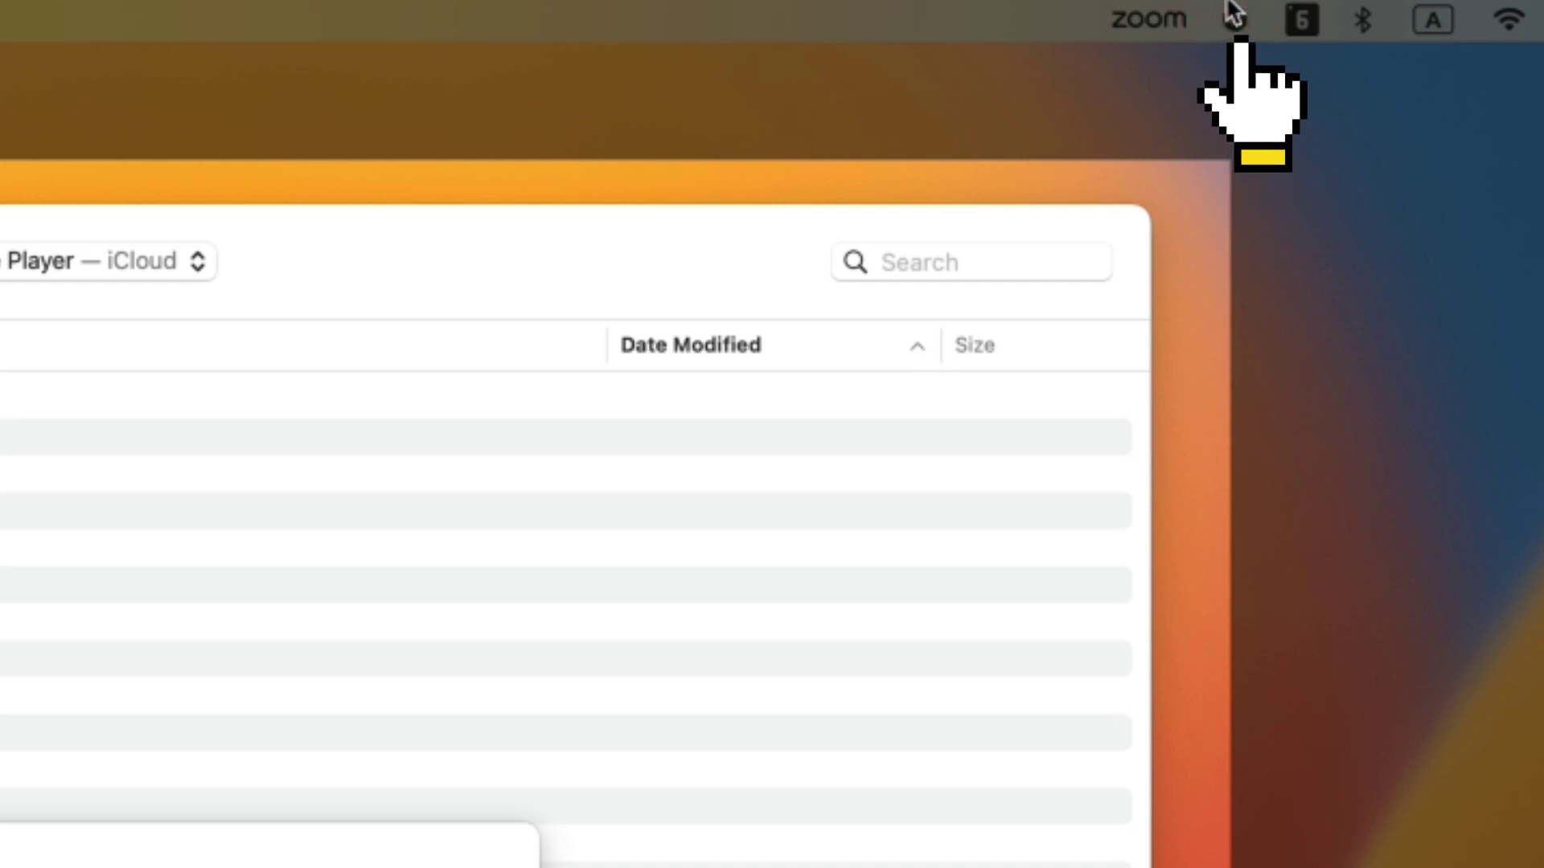
{"action": "left_click", "coordinate": [1235, 22]}
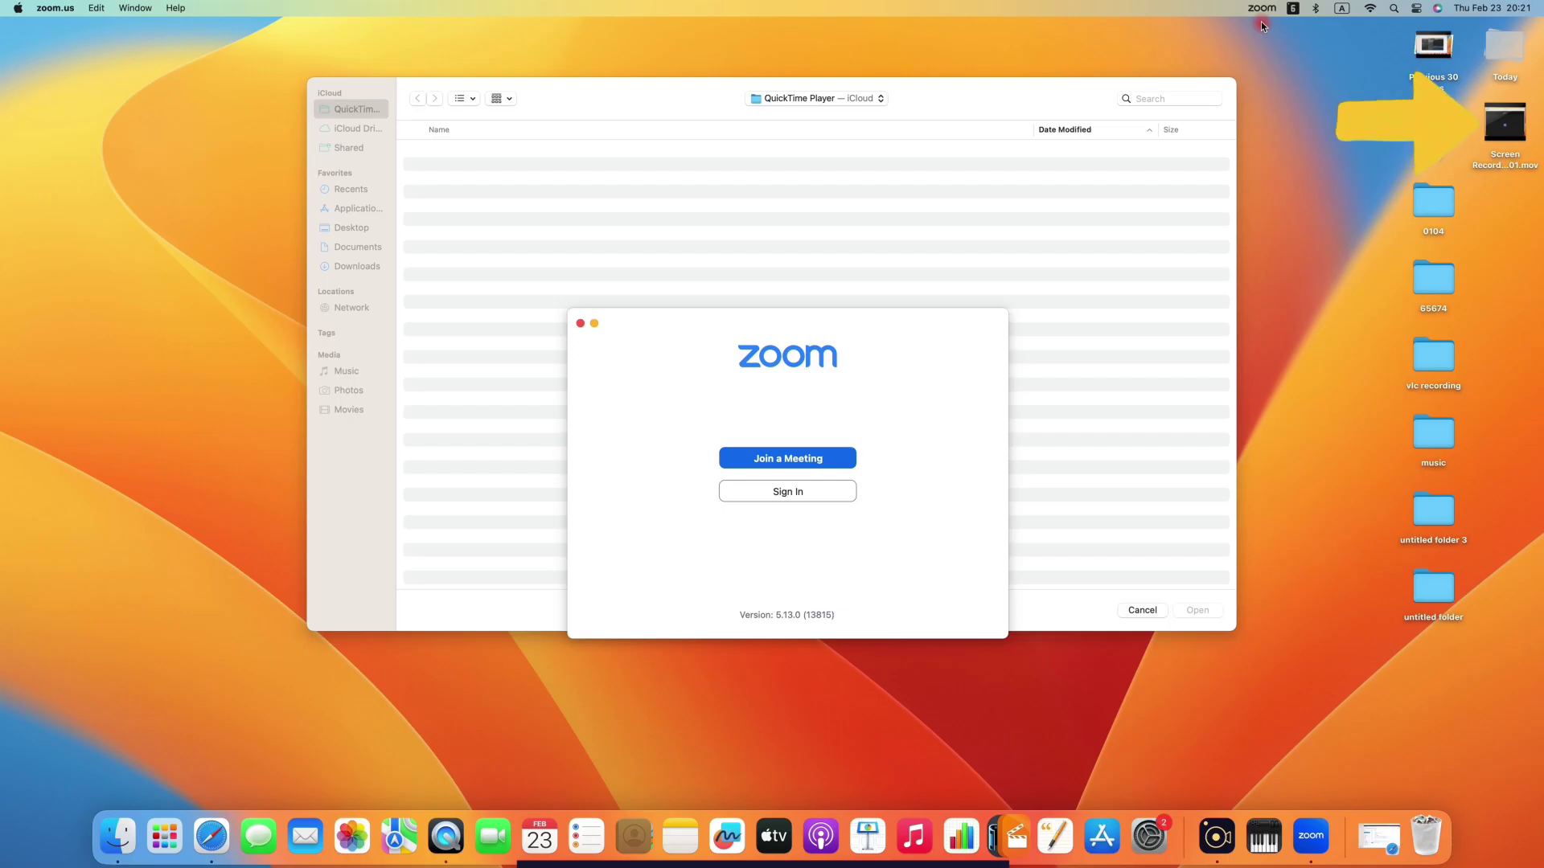
- Open the saved screen recording from the Mac desktop in QuickTime Player and play it back
{"action": "double_click", "coordinate": [1504, 123]}
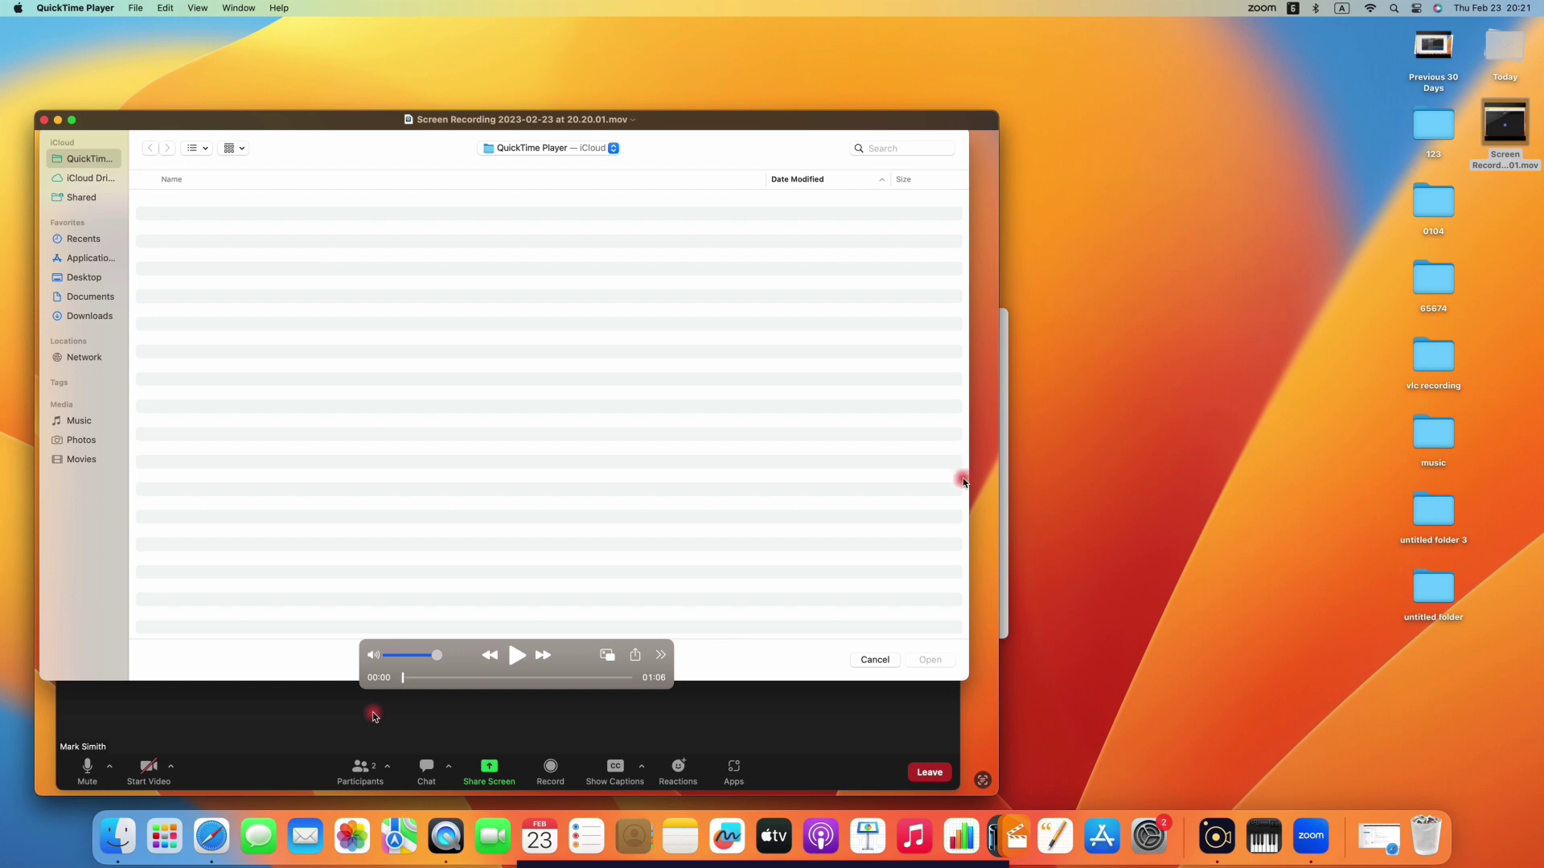
{"action": "left_click_drag", "start_coordinate": [377, 122], "coordinate": [583, 115]}
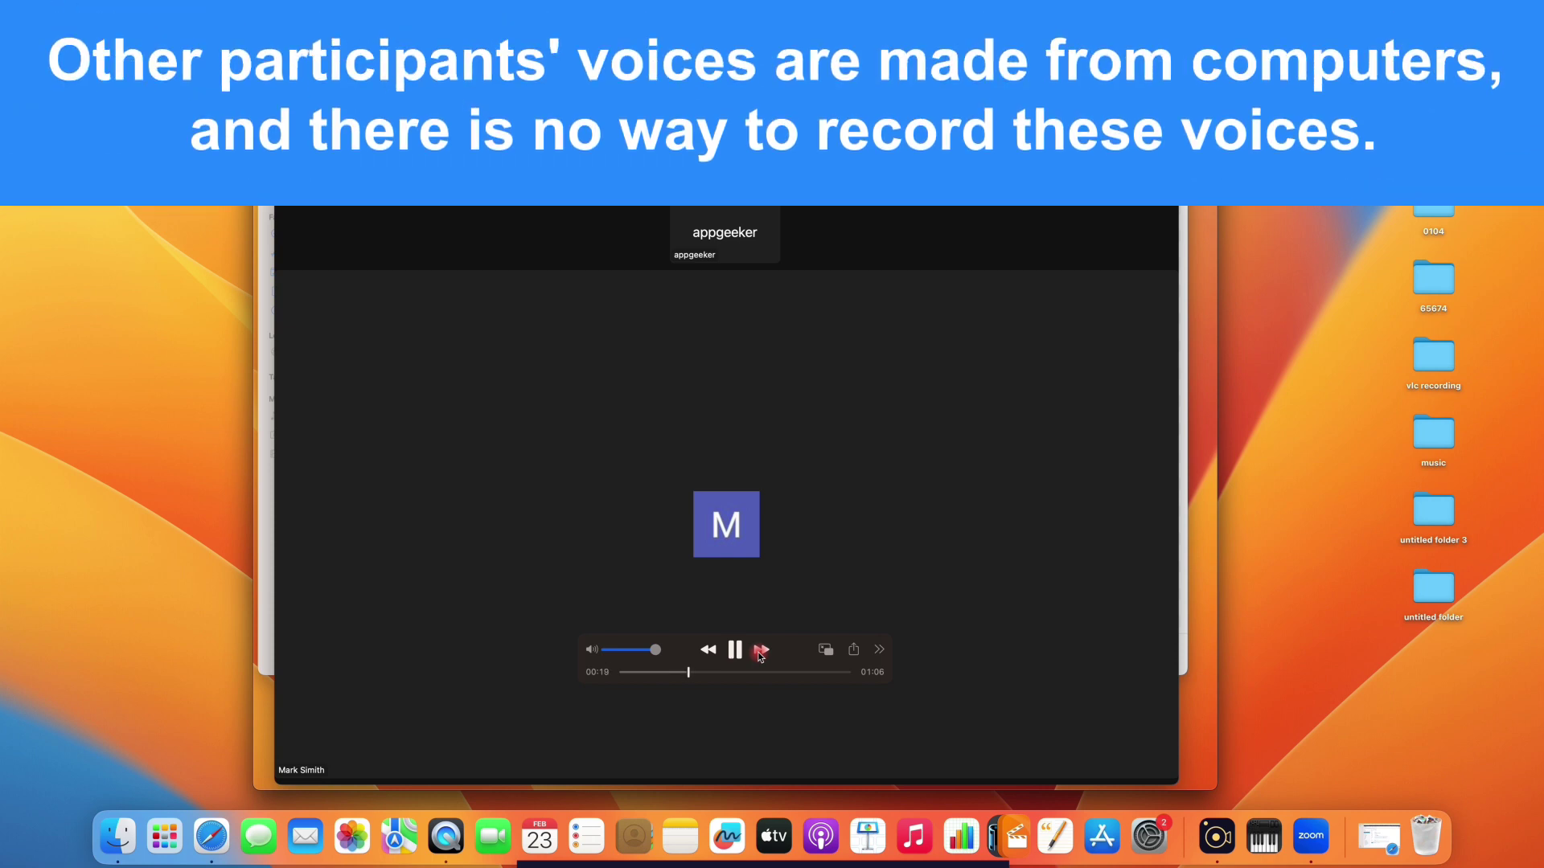
{"action": "left_click", "coordinate": [590, 653]}
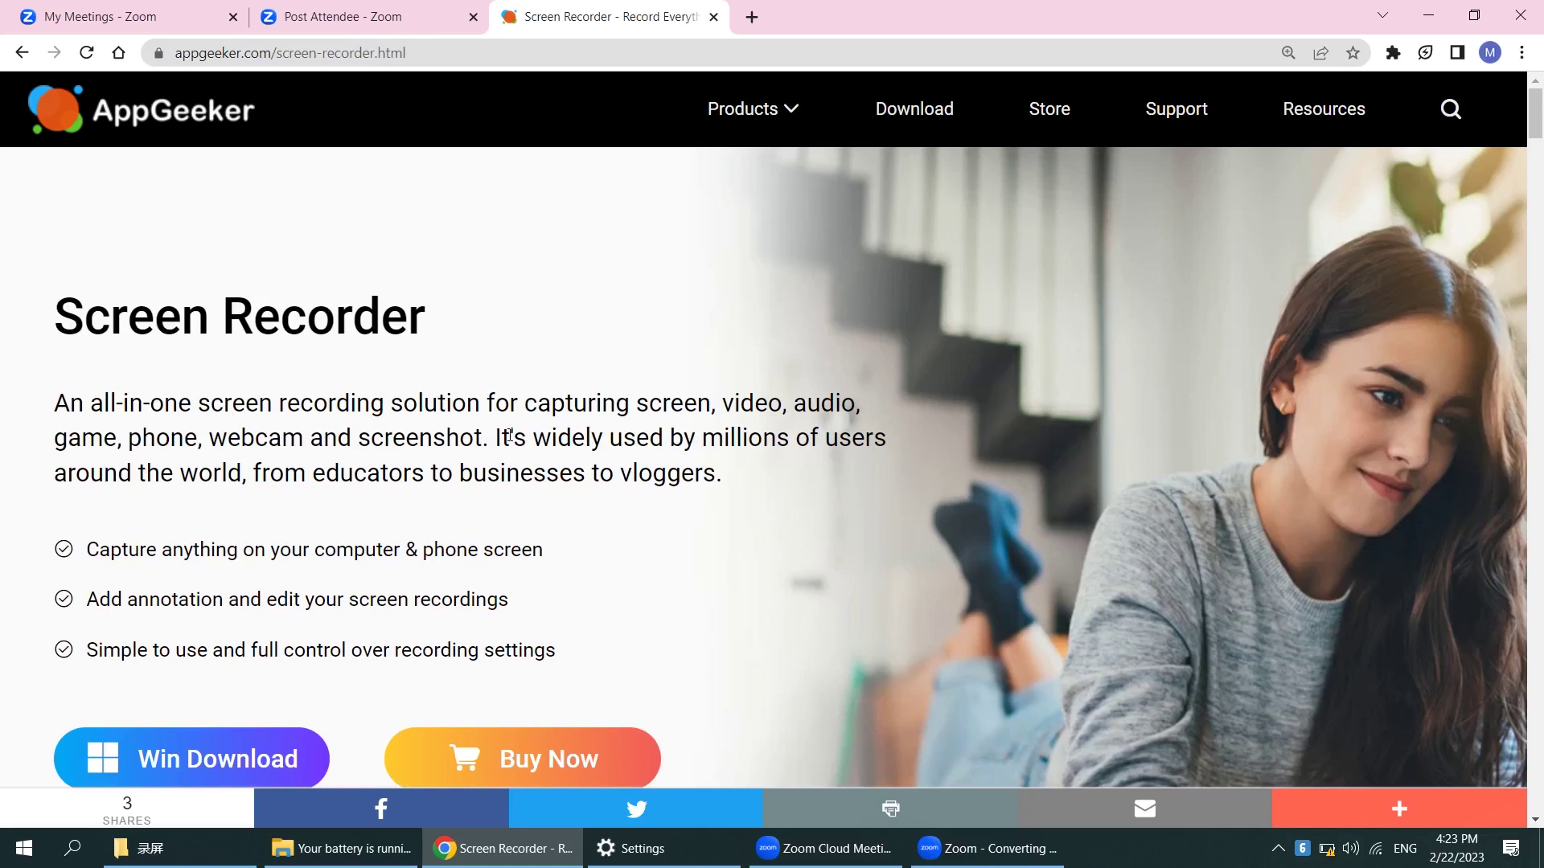
- Read through the AppGeeker Screen Recorder product page in Chrome, down to its list of capture features
{"action": "scroll", "coordinate": [503, 438], "scroll_direction": "down", "scroll_amount": 5}
{"action": "scroll", "coordinate": [529, 346], "scroll_direction": "down", "scroll_amount": 6}
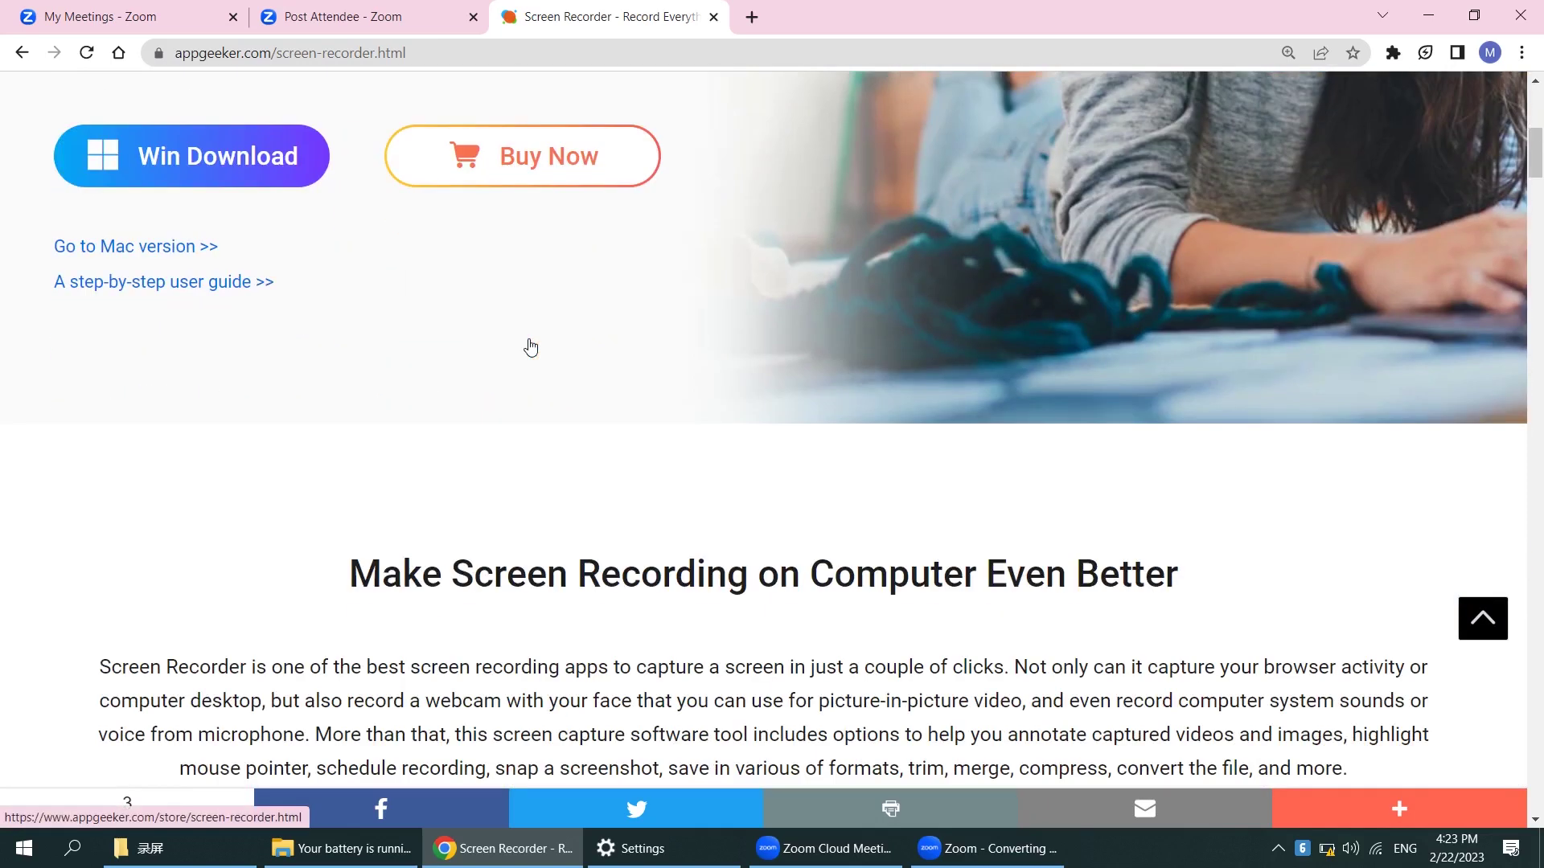
{"action": "scroll", "coordinate": [561, 235], "scroll_direction": "down", "scroll_amount": 2}
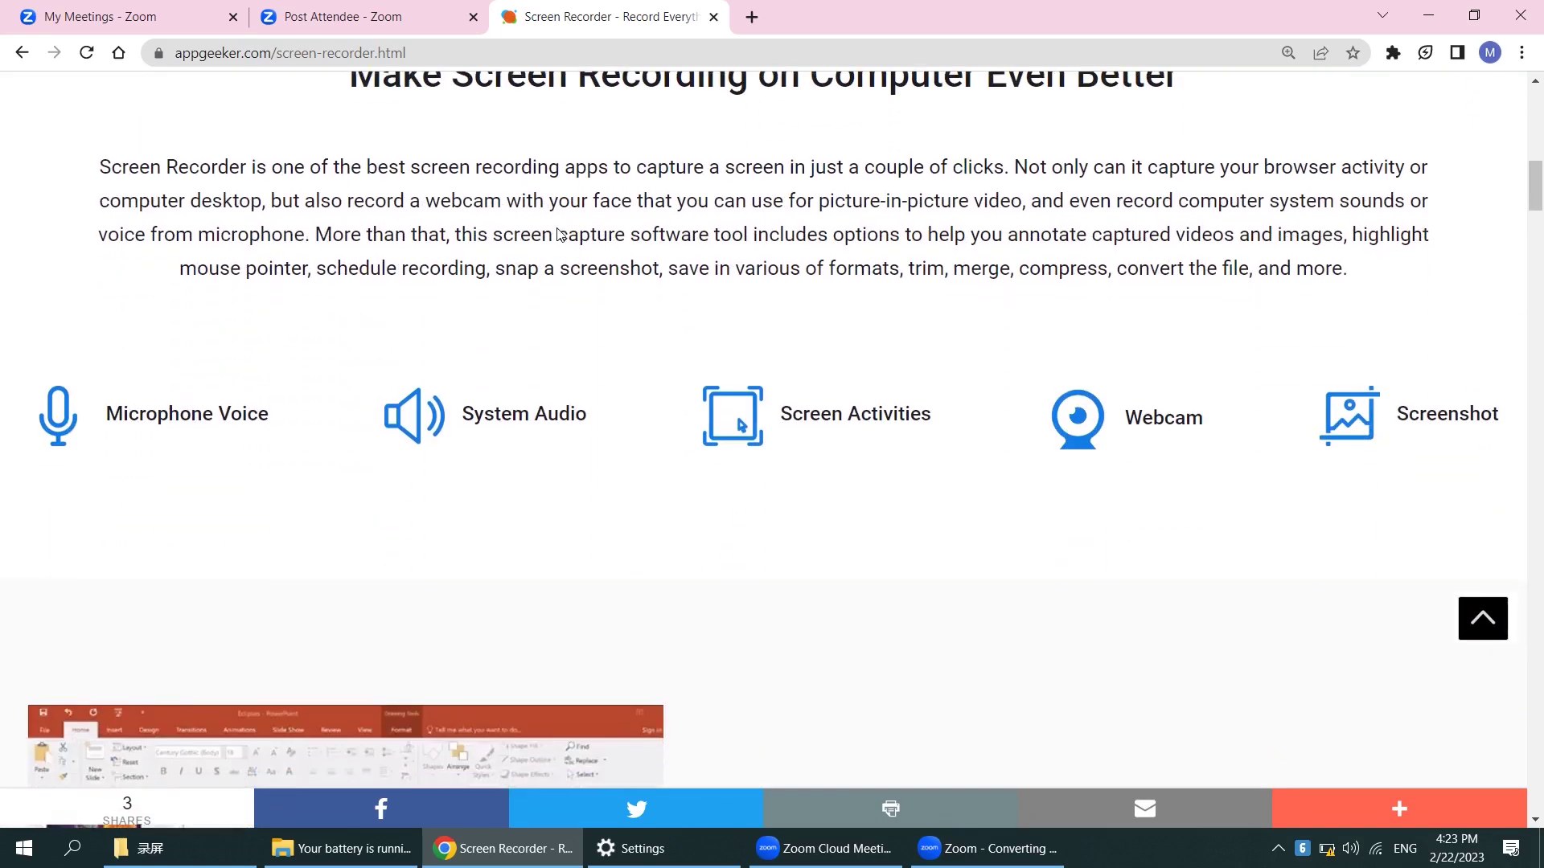
- Examine the capture features on the Screen Recorder product page, marking Microphone Voice and System Audio
{"action": "scroll", "coordinate": [502, 240], "scroll_direction": "down", "scroll_amount": 1}
{"action": "scroll", "coordinate": [499, 239], "scroll_direction": "up", "scroll_amount": 2}
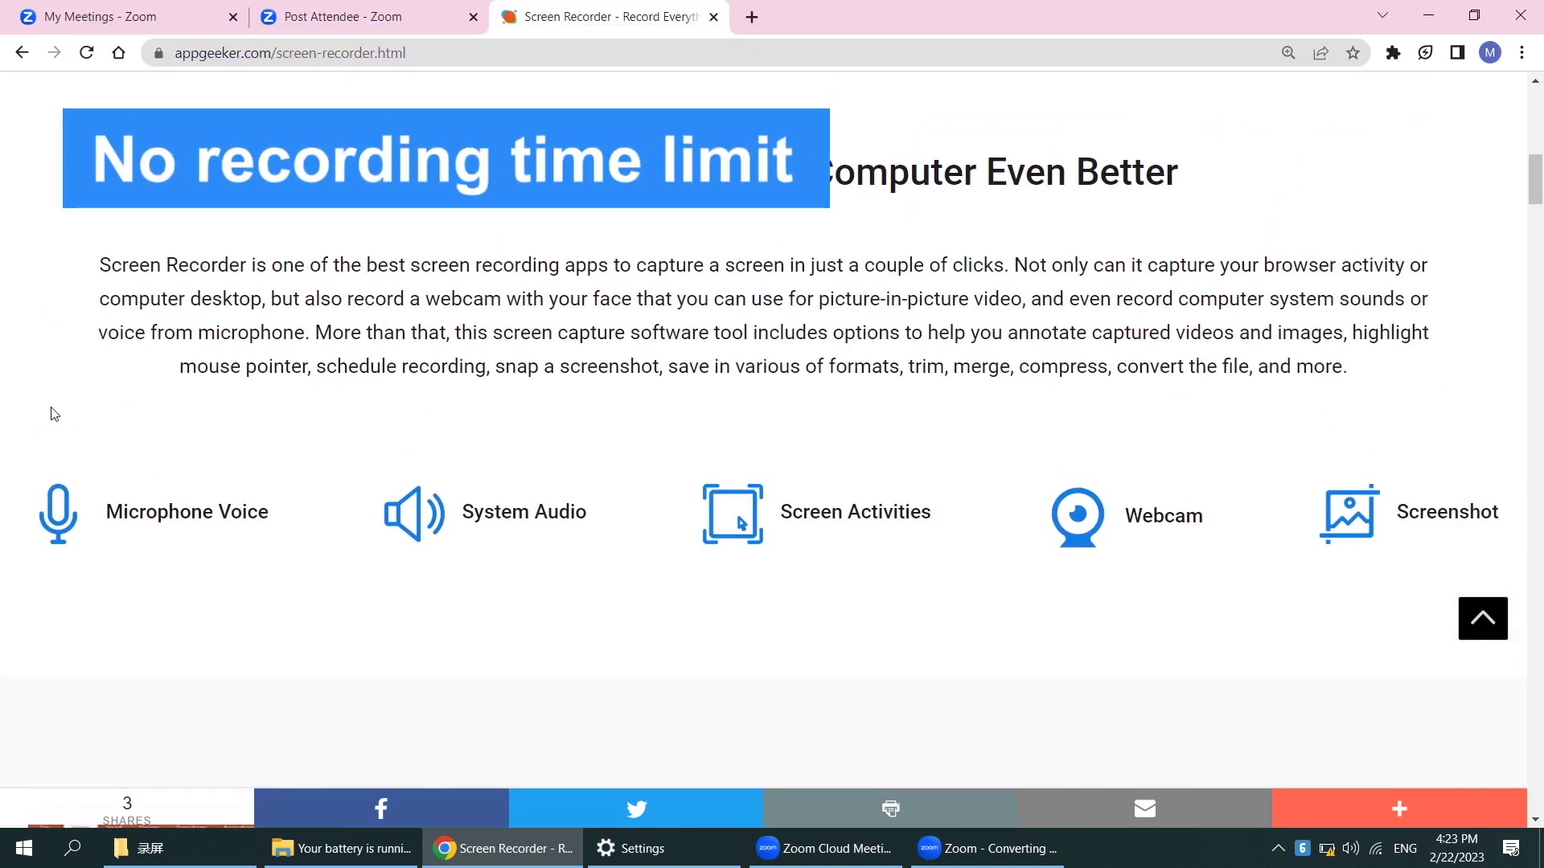
{"action": "left_click_drag", "start_coordinate": [104, 511], "coordinate": [213, 514]}
{"action": "left_click_drag", "start_coordinate": [463, 511], "coordinate": [629, 517]}
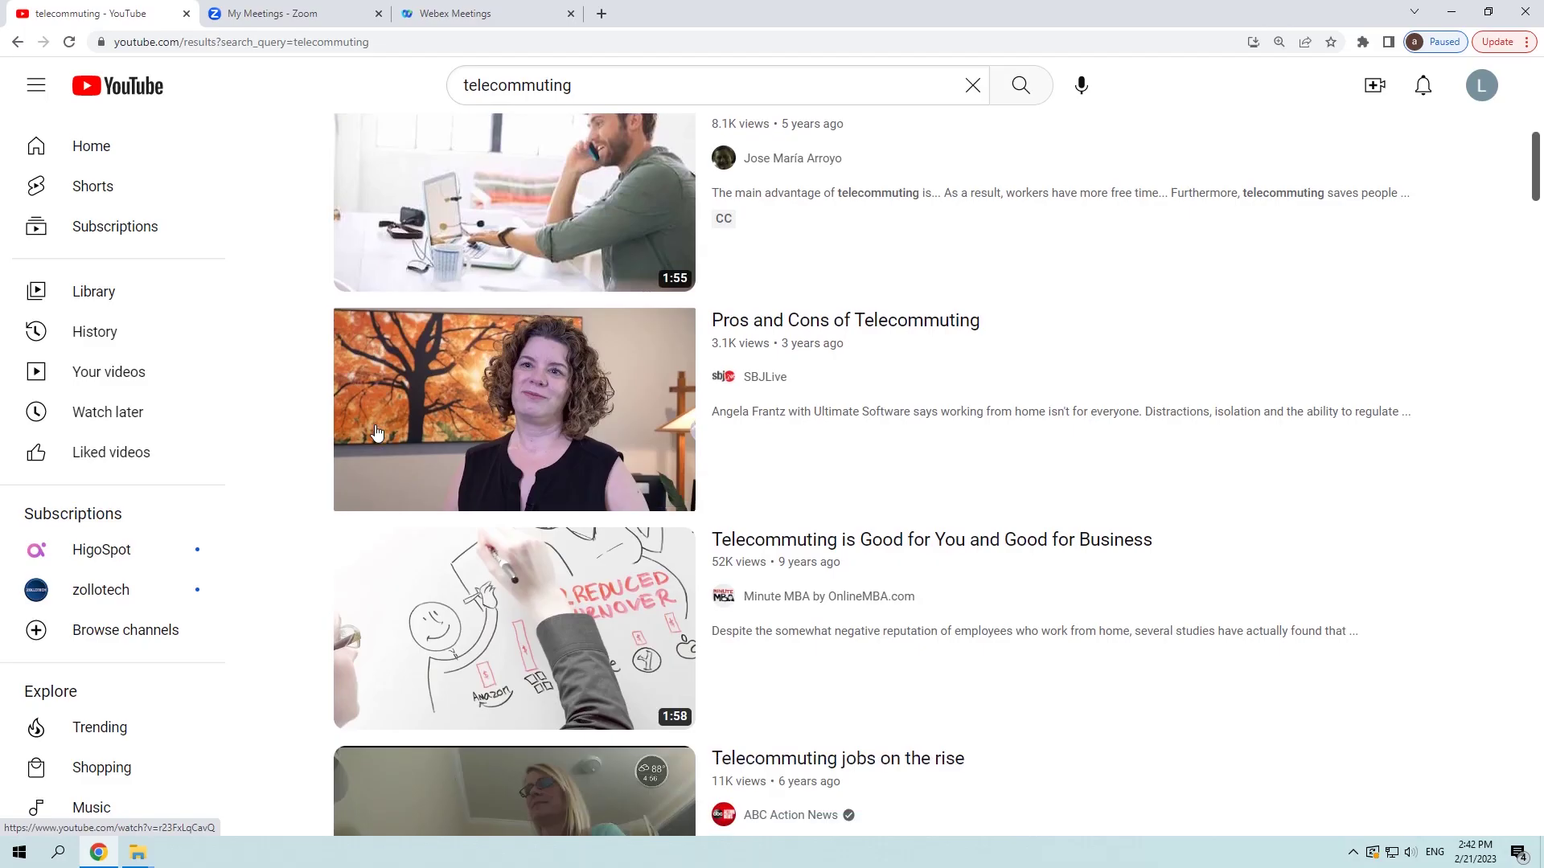
- Browse the YouTube search results for telecommuting videos
{"action": "scroll", "coordinate": [377, 435], "scroll_direction": "down", "scroll_amount": 2}
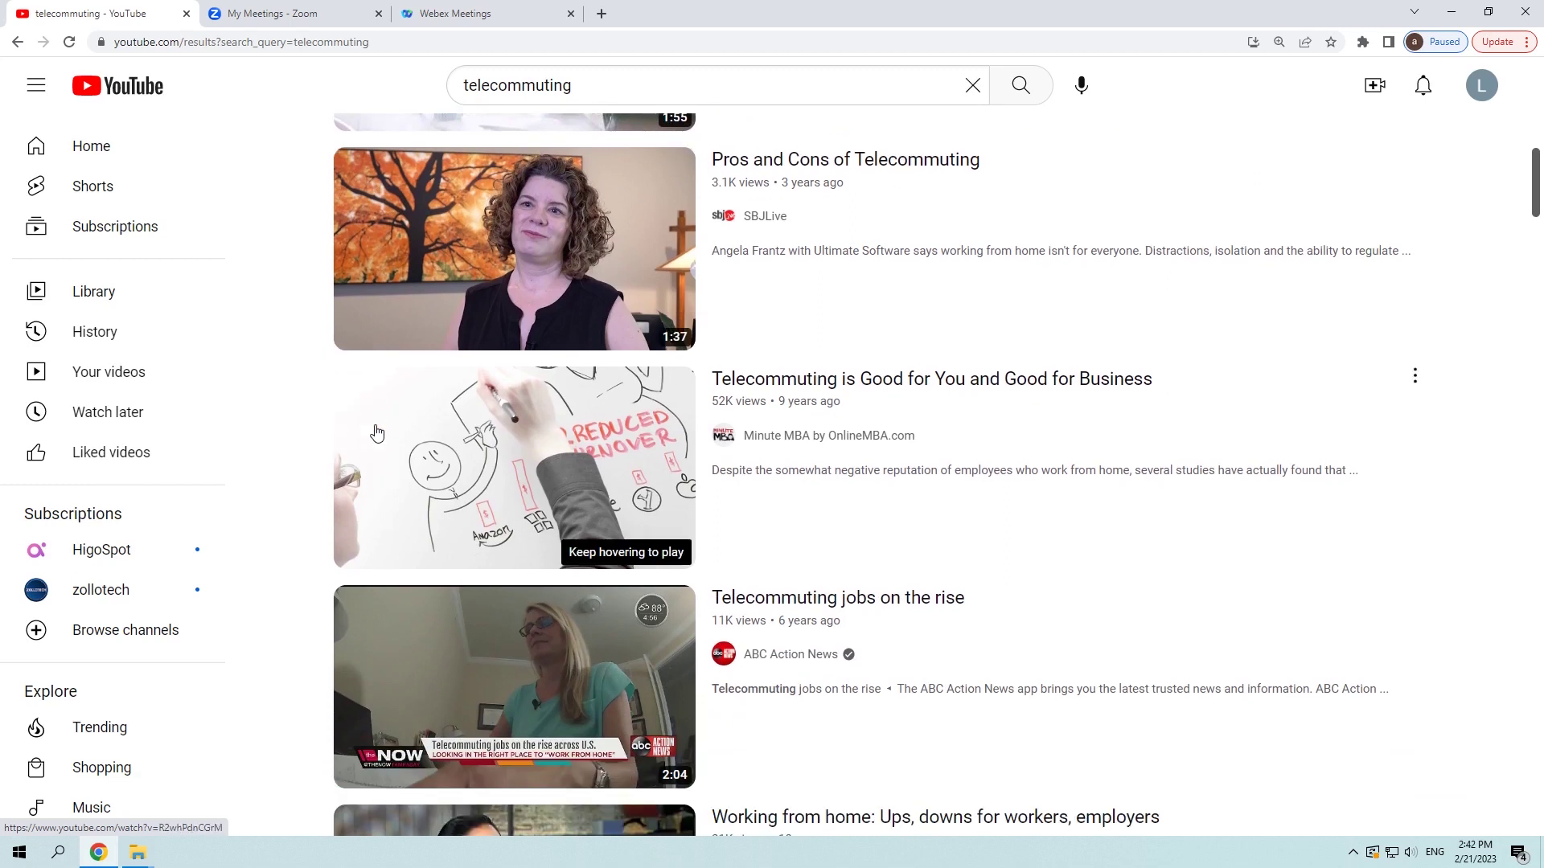
{"action": "scroll", "coordinate": [377, 434], "scroll_direction": "down", "scroll_amount": 3}
{"action": "scroll", "coordinate": [594, 391], "scroll_direction": "up", "scroll_amount": 1}
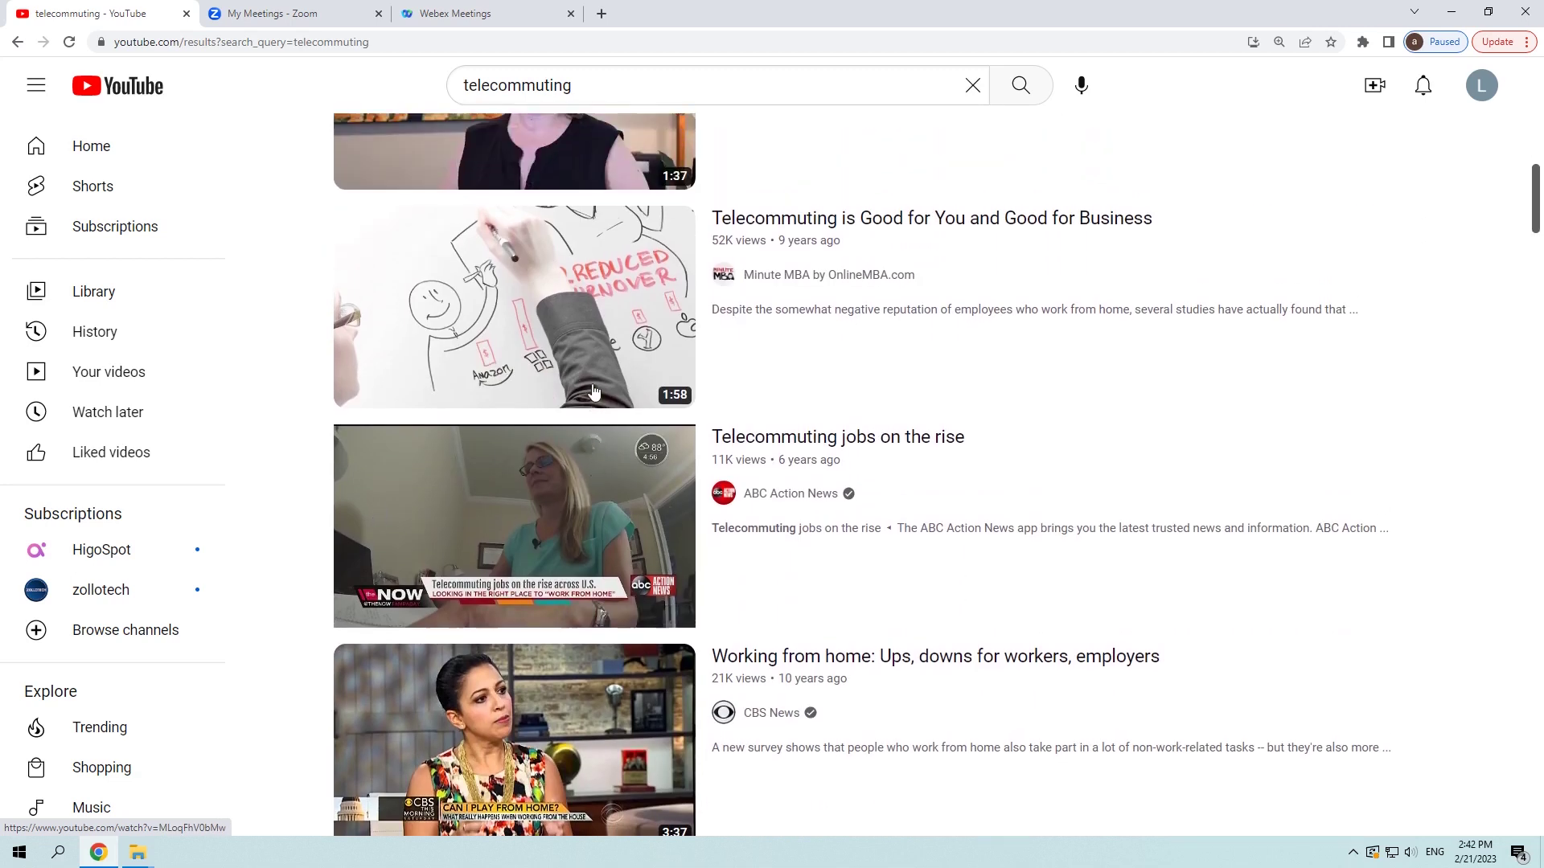
{"action": "left_click_drag", "start_coordinate": [592, 84], "coordinate": [408, 91]}
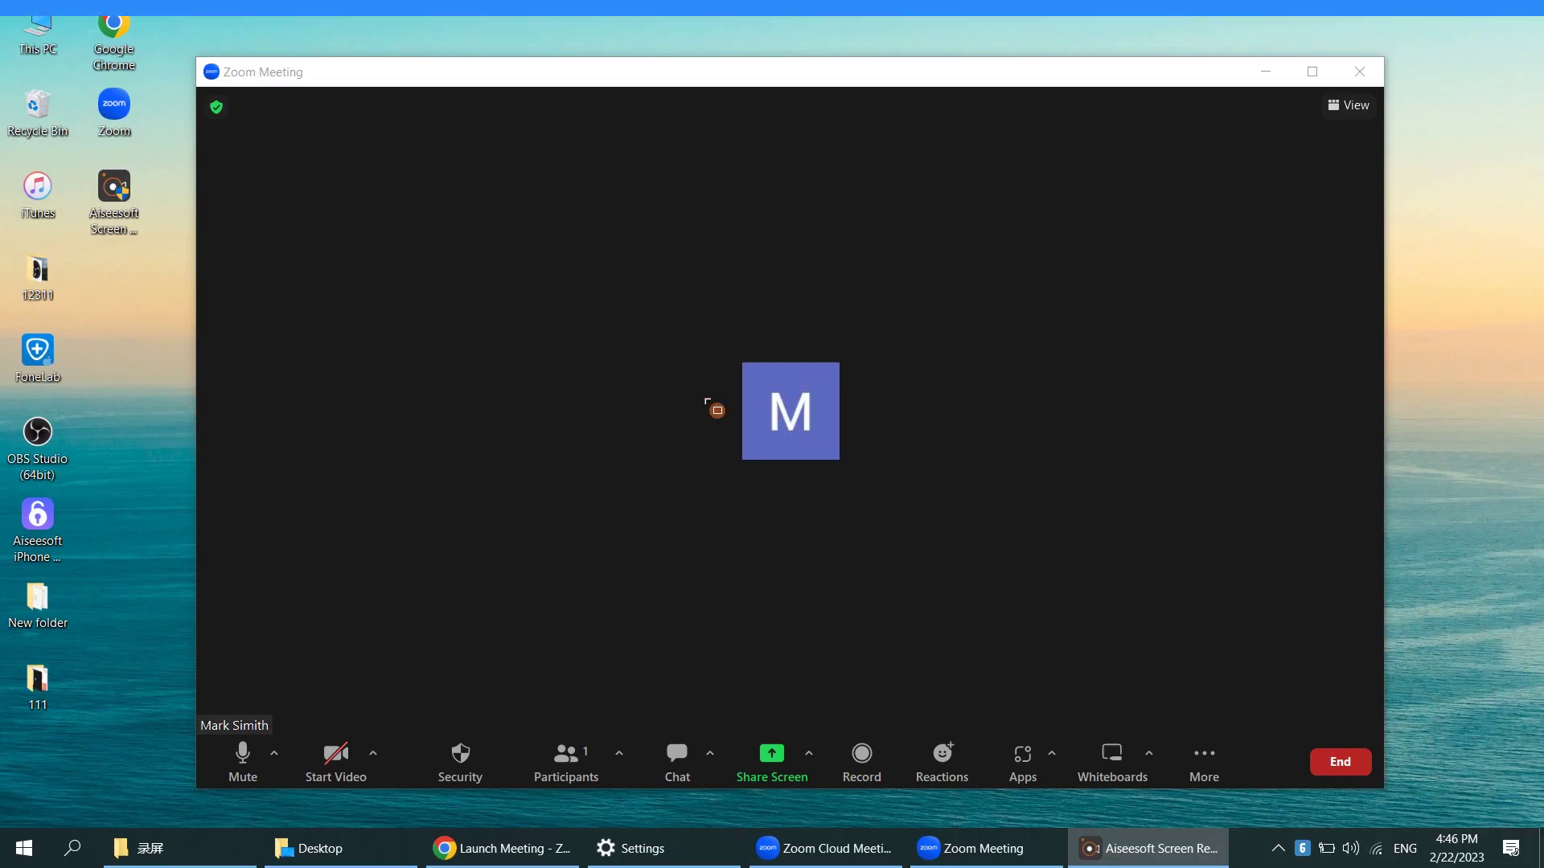
- Draw a blue rectangle around the participant's avatar in the Zoom meeting and an arrow pointing at it
{"action": "mouse_move", "coordinate": [712, 291]}
{"action": "left_mouse_down"}
{"action": "mouse_move", "coordinate": [734, 405]}
{"action": "mouse_move", "coordinate": [892, 509]}
{"action": "left_mouse_up"}
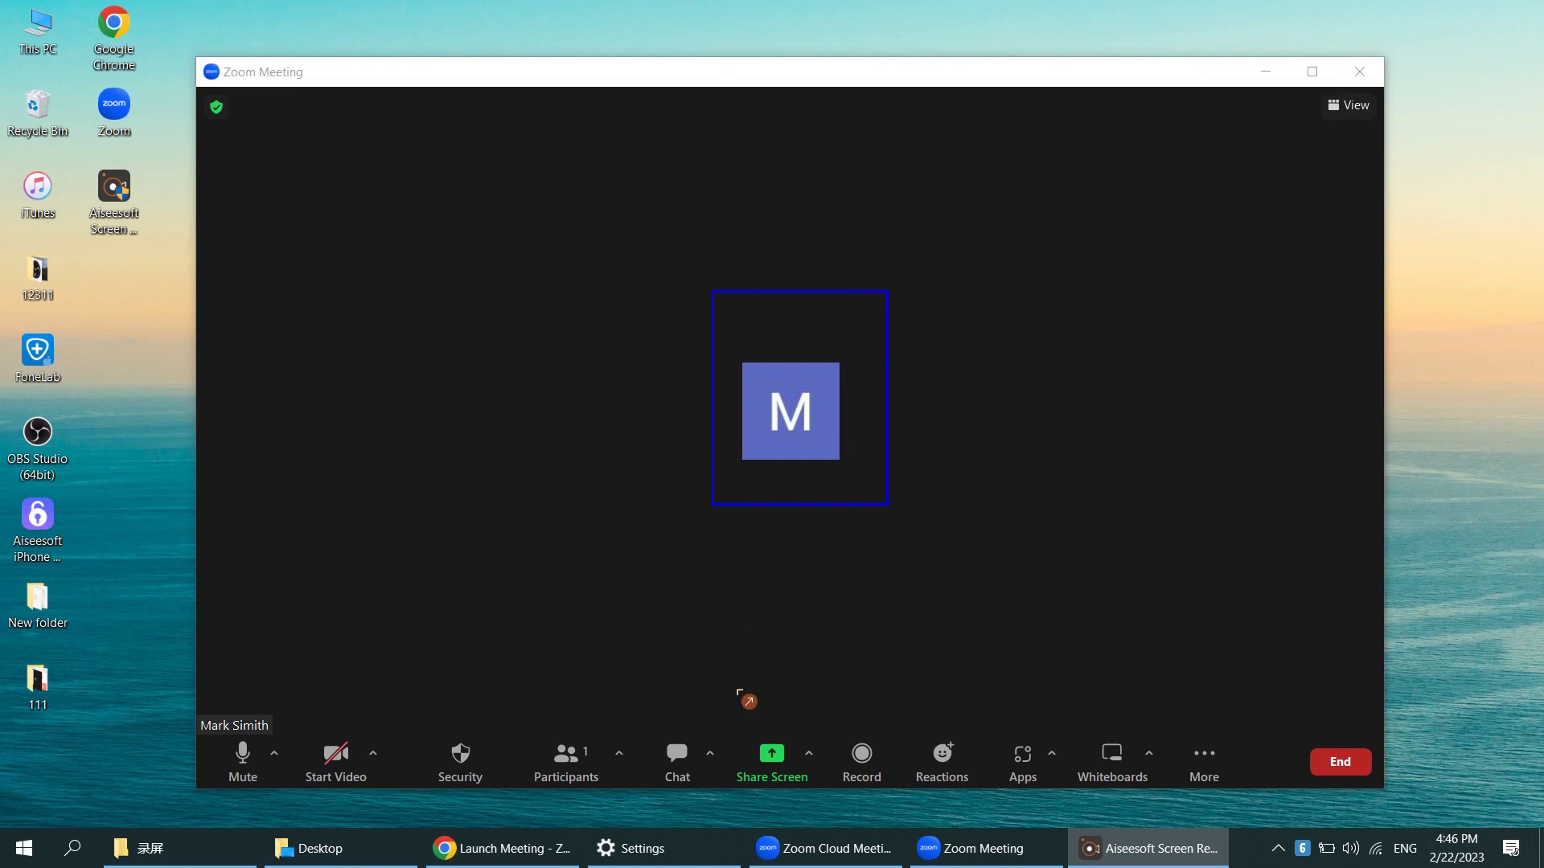
{"action": "left_click_drag", "start_coordinate": [997, 548], "coordinate": [862, 422]}
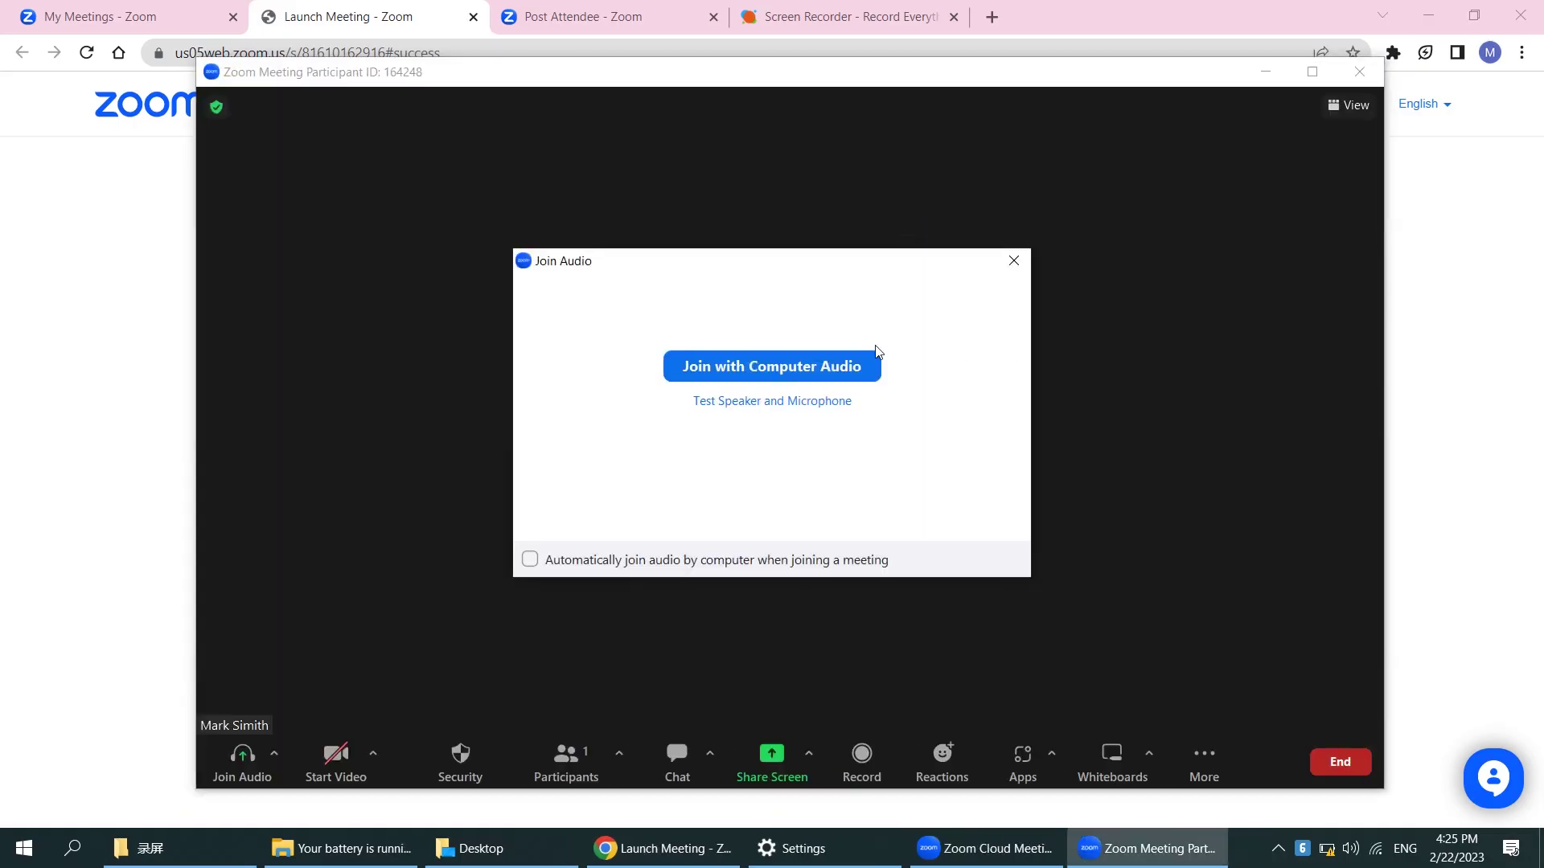
- Join the Zoom meeting with computer audio, and download the Windows version of Screen Recorder from the AppGeeker page in Chrome
{"action": "left_click", "coordinate": [875, 362]}
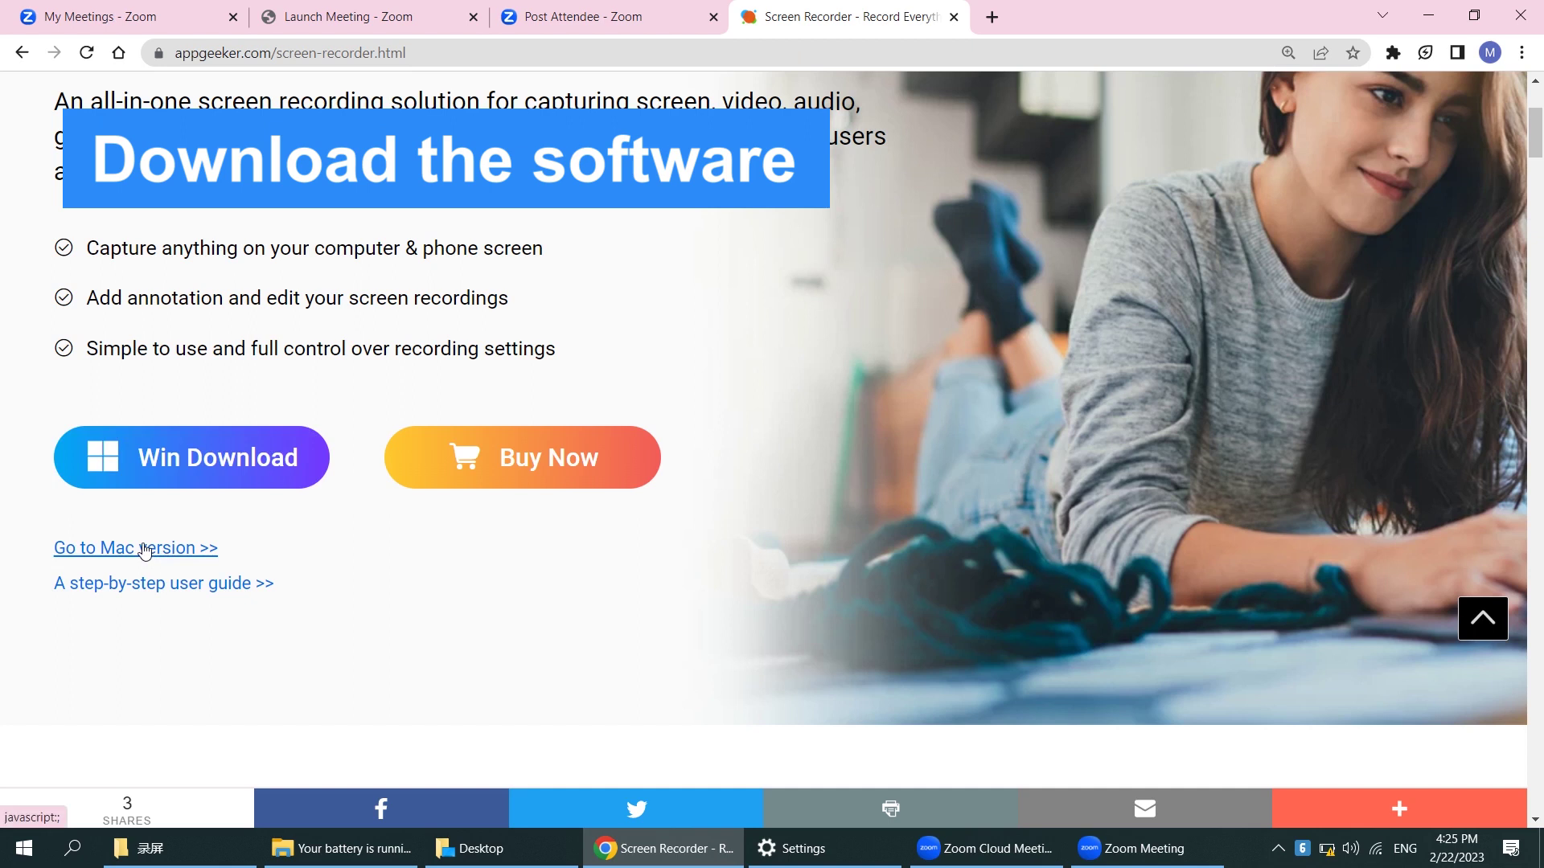
{"action": "left_click", "coordinate": [145, 549]}
{"action": "left_click", "coordinate": [148, 548]}
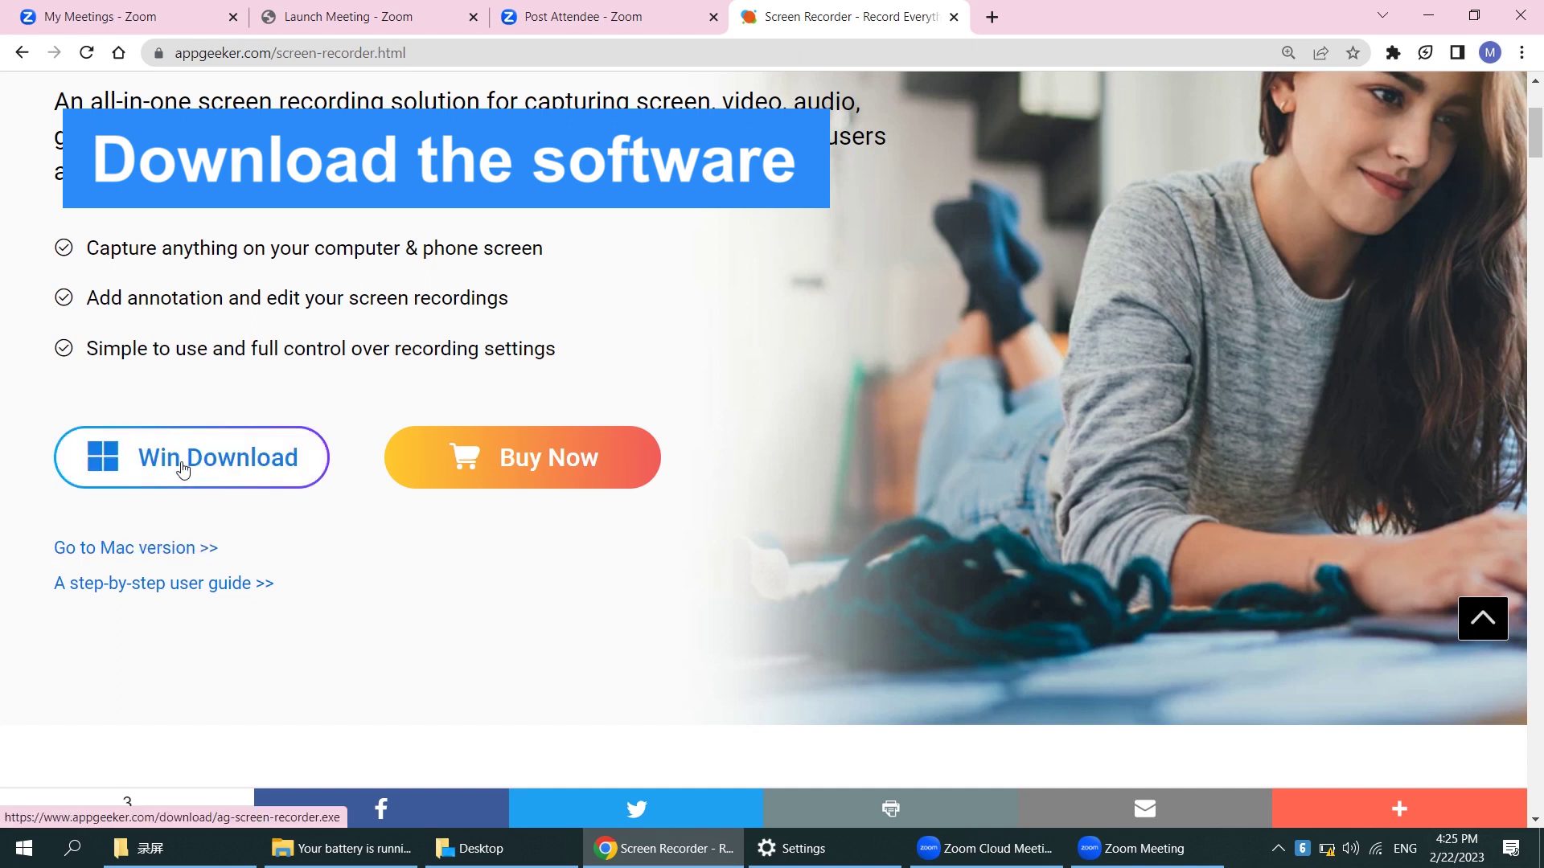
{"action": "left_click", "coordinate": [185, 462]}
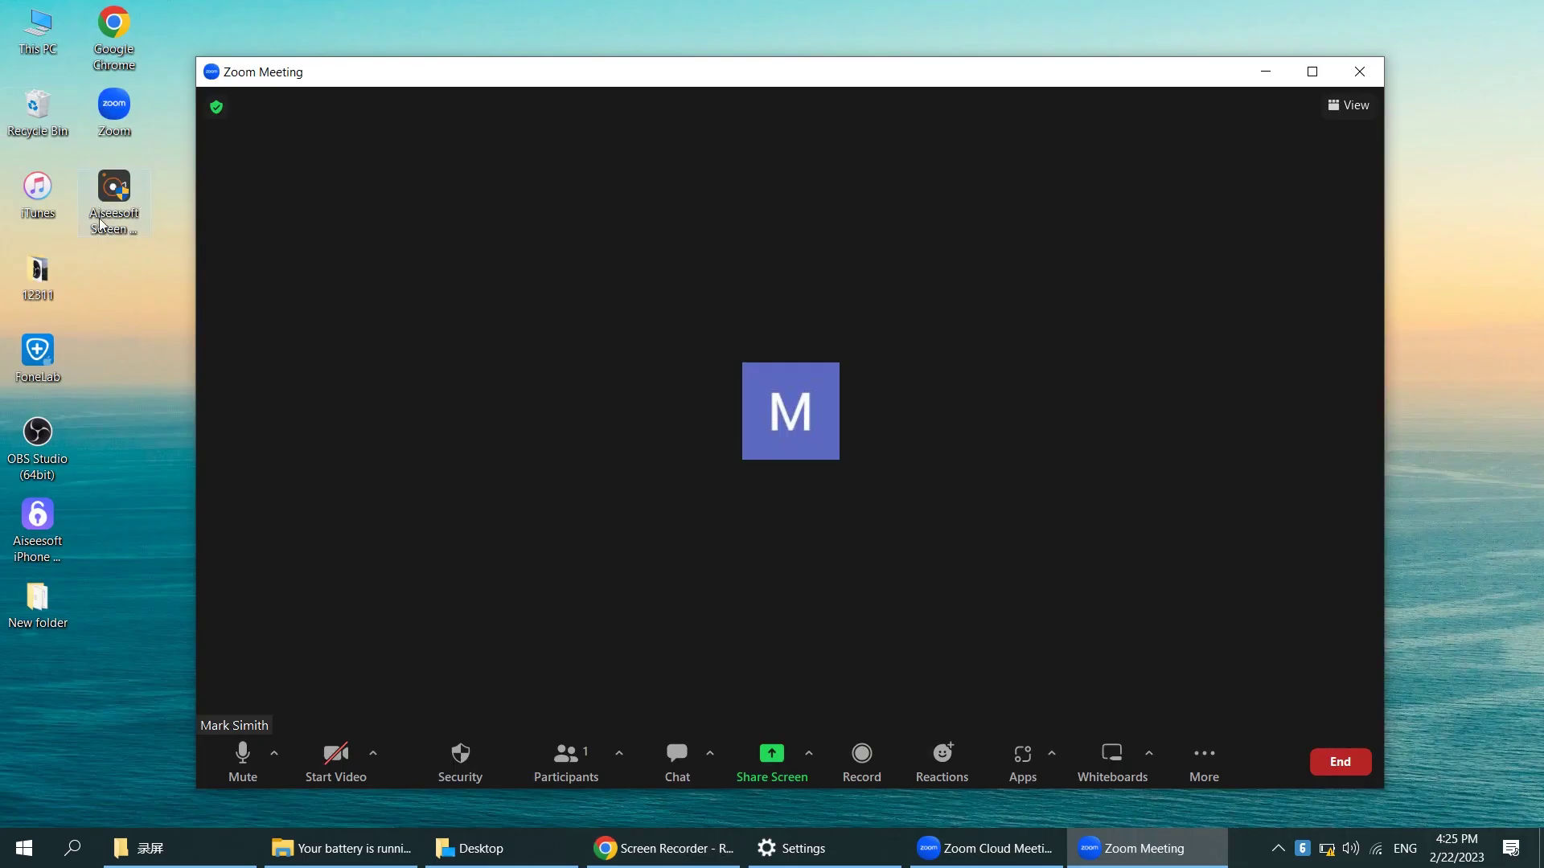
- Launch Aiseesoft Screen Recorder from the desktop in Video Recorder mode and select a custom region of about 1516 x 965 around the Zoom meeting
{"action": "double_click", "coordinate": [138, 195]}
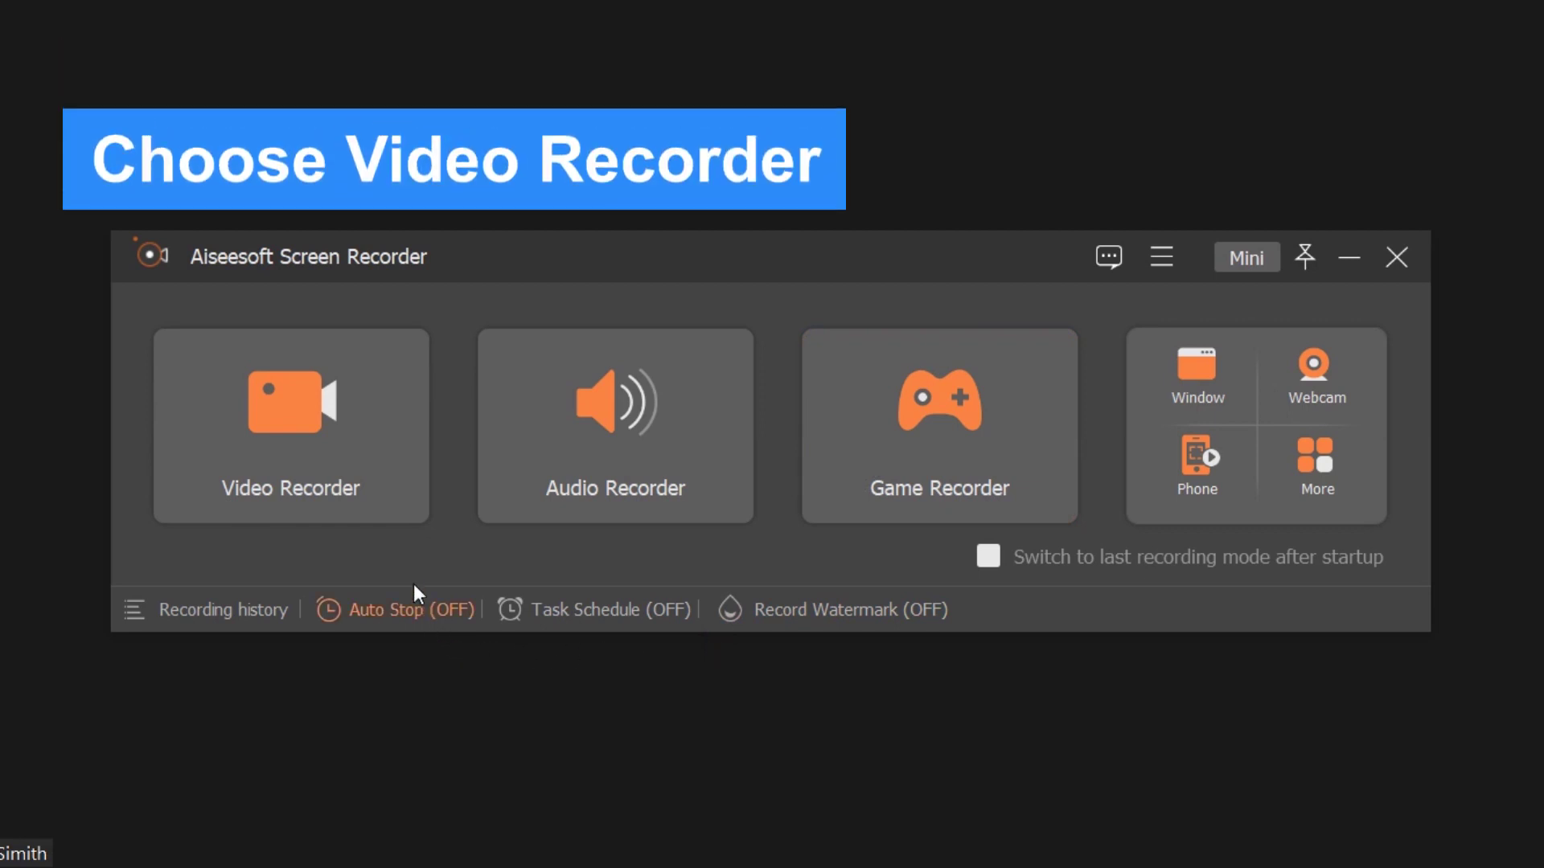
{"action": "left_click", "coordinate": [395, 464]}
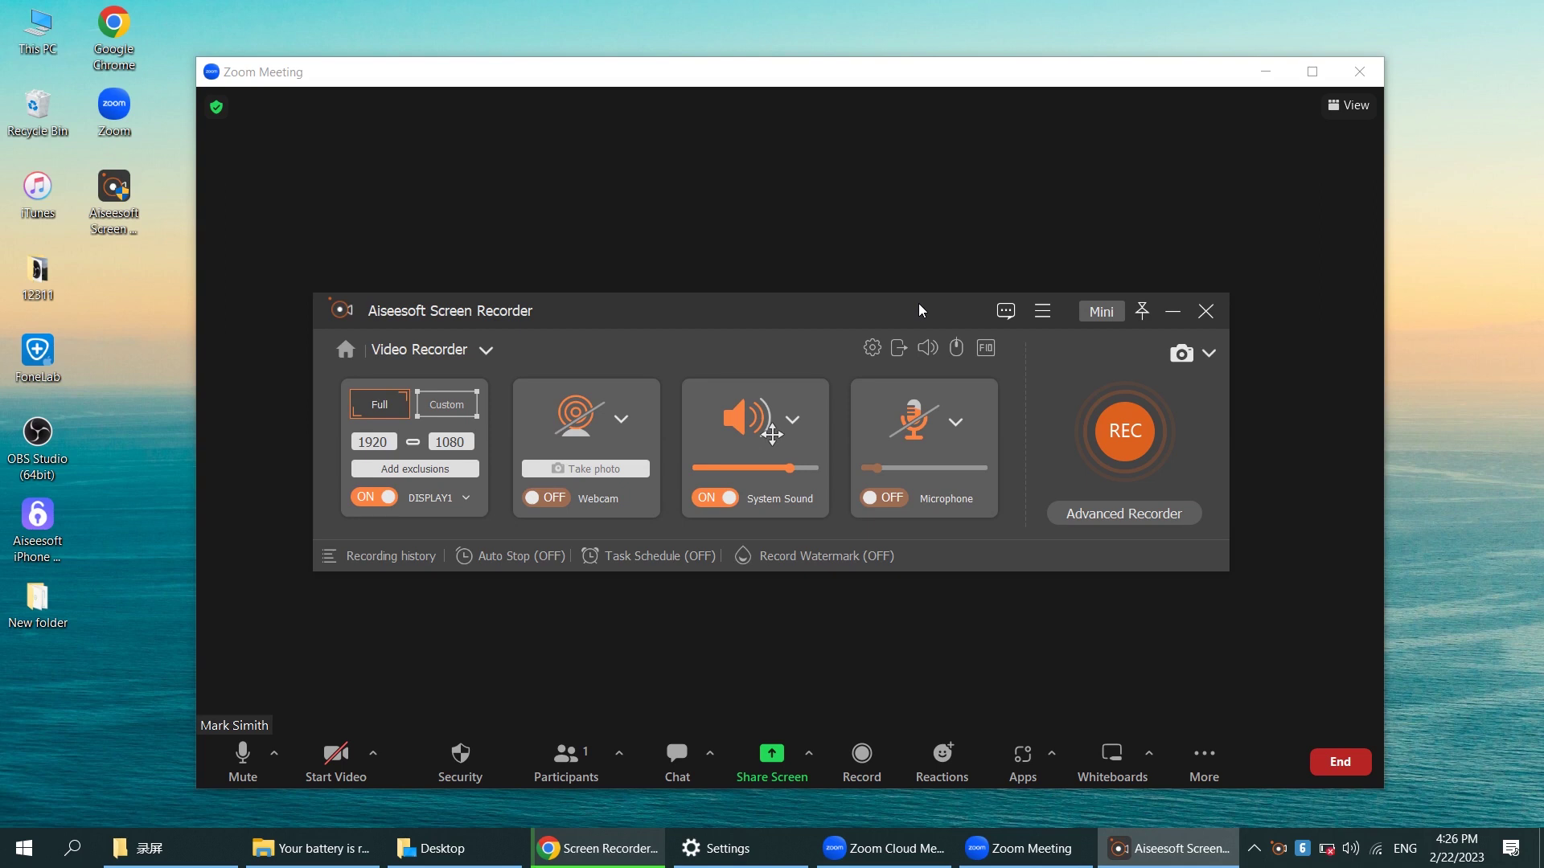
{"action": "left_click", "coordinate": [446, 404]}
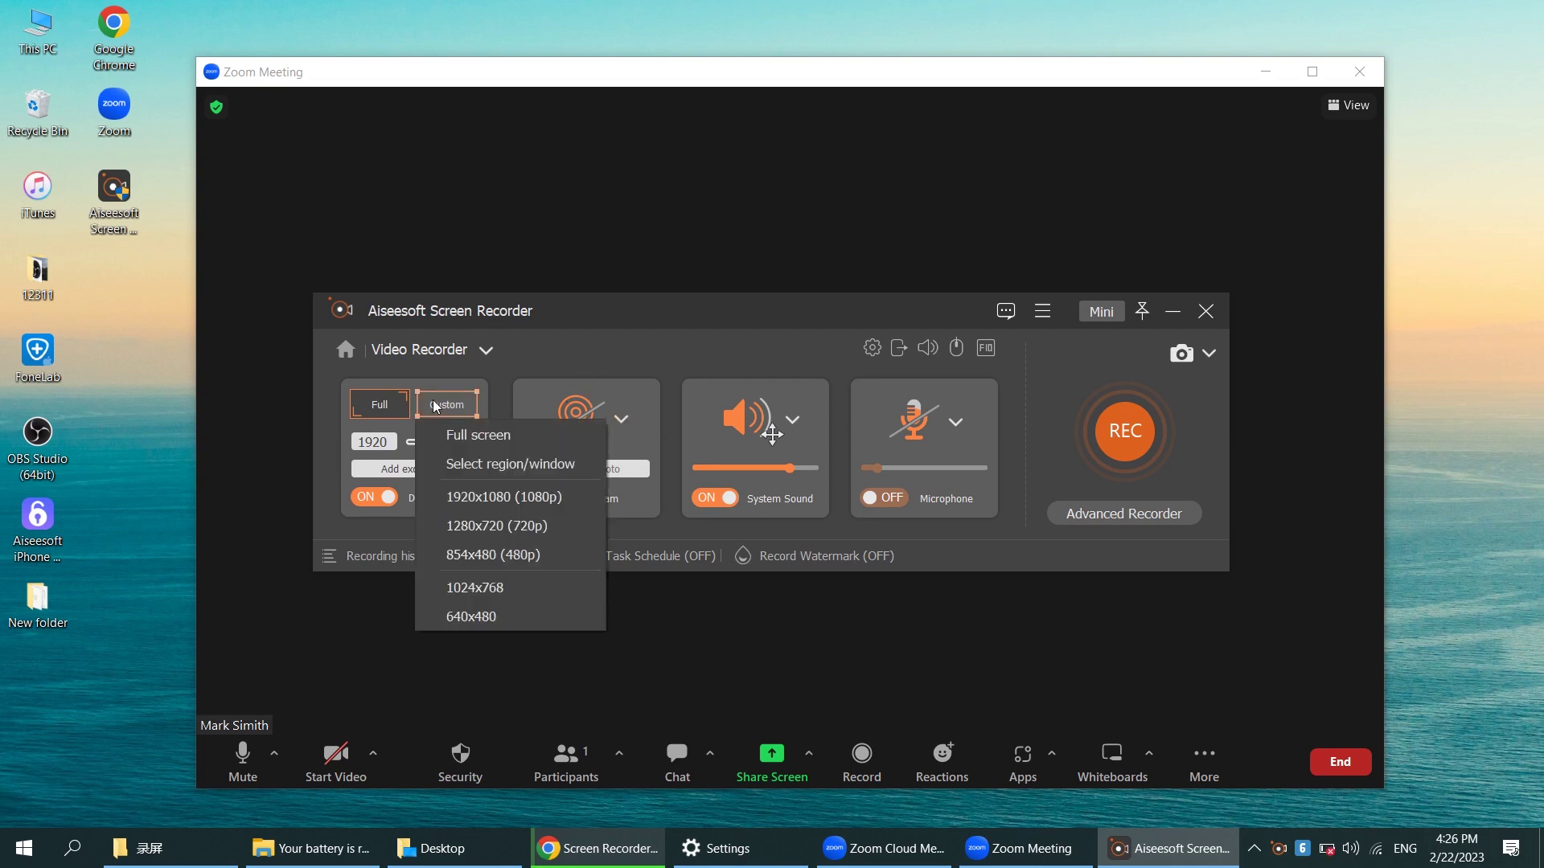
{"action": "left_click", "coordinate": [482, 467]}
{"action": "left_click_drag", "start_coordinate": [180, 40], "coordinate": [1401, 797]}
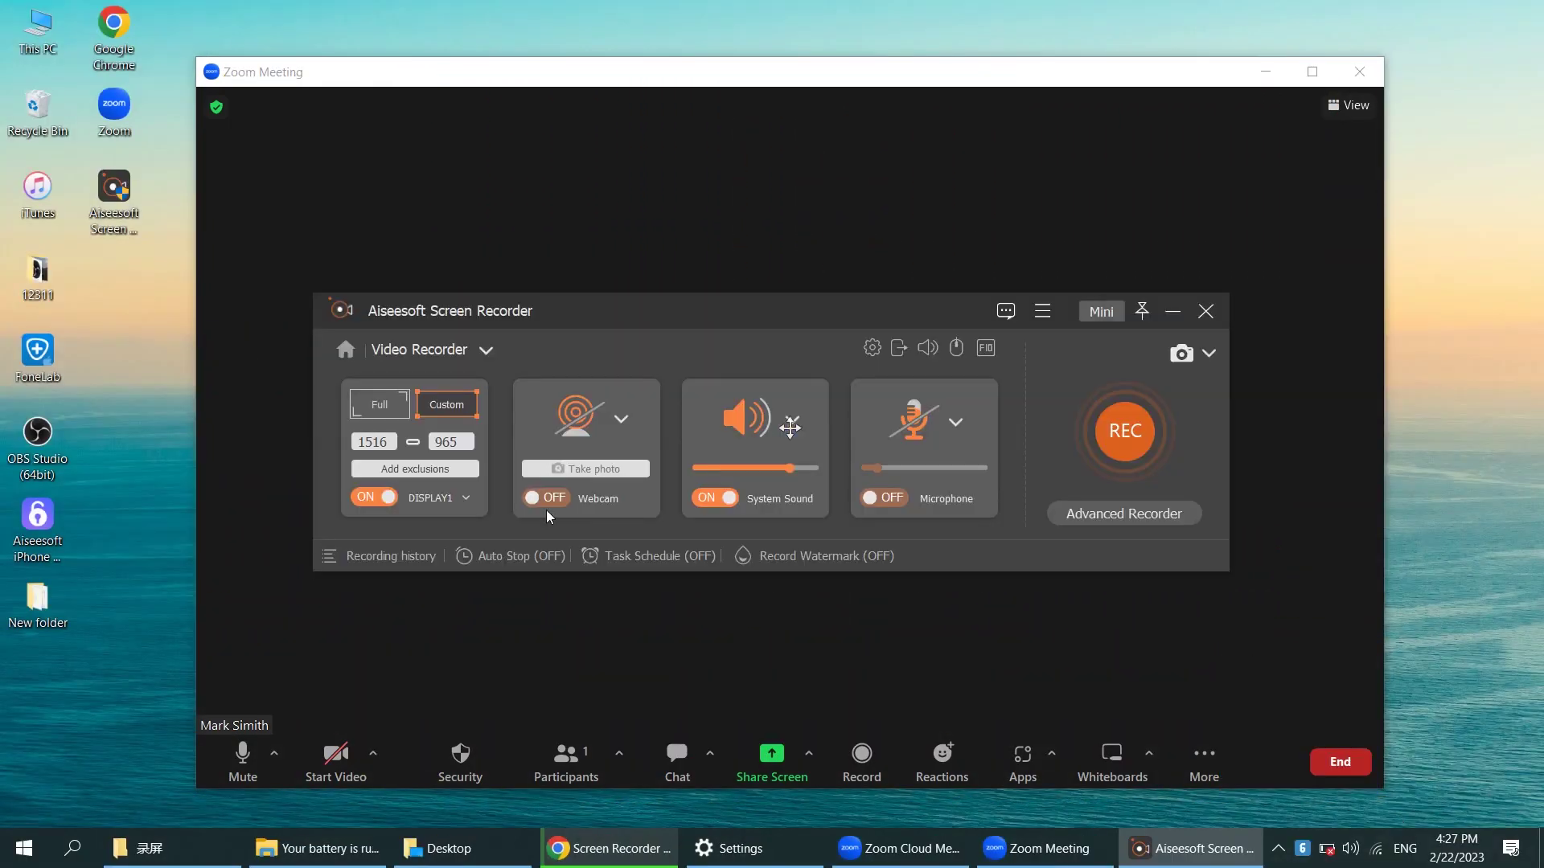
- Switch the webcam overlay on and back off, and enable microphone capture for the recording
{"action": "left_click", "coordinate": [544, 498]}
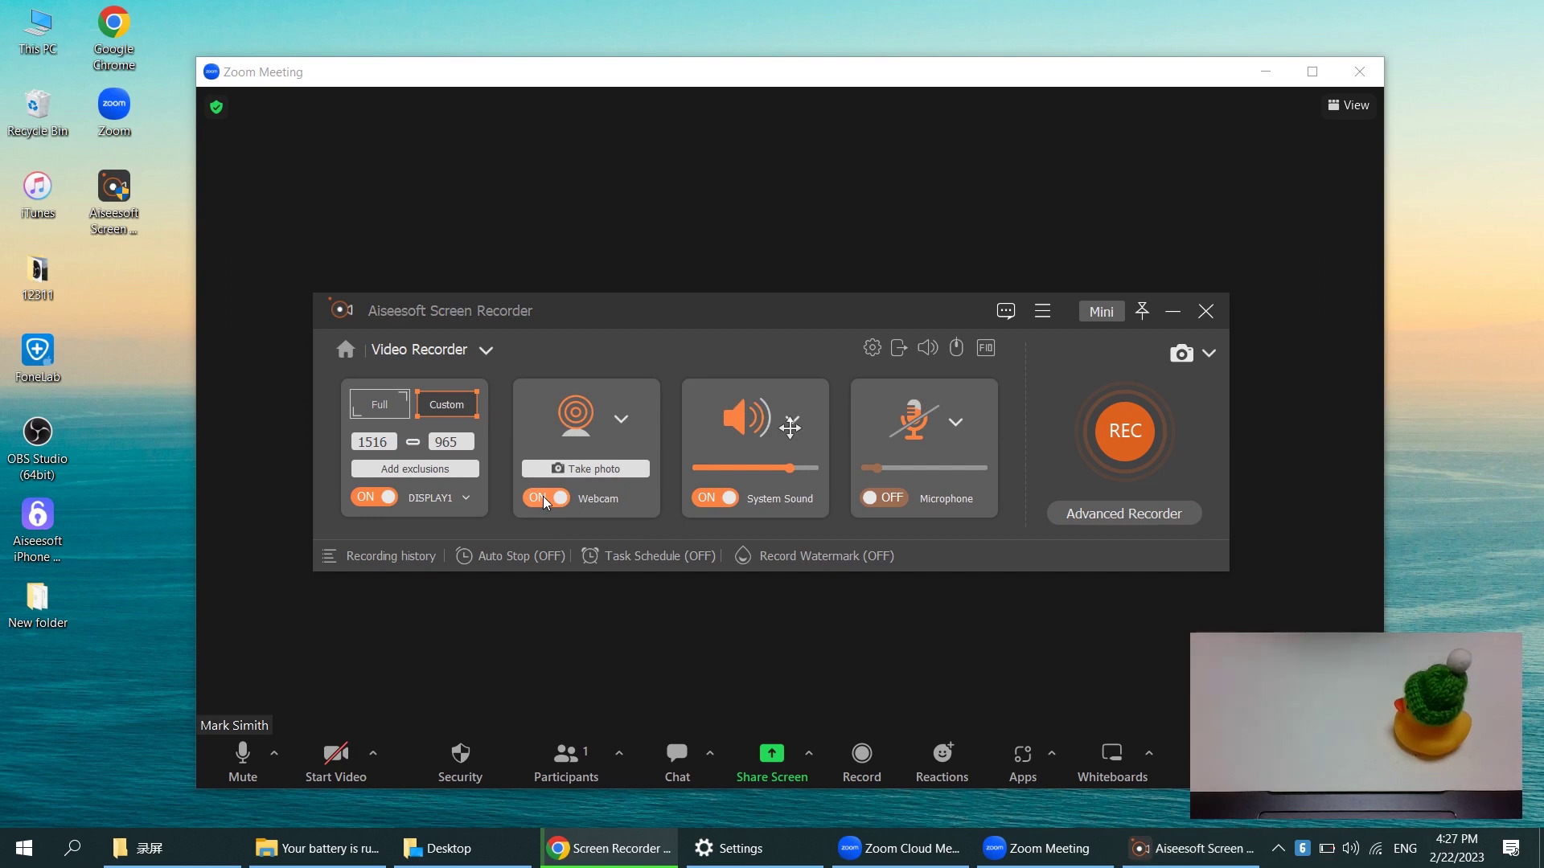
{"action": "left_click", "coordinate": [544, 499]}
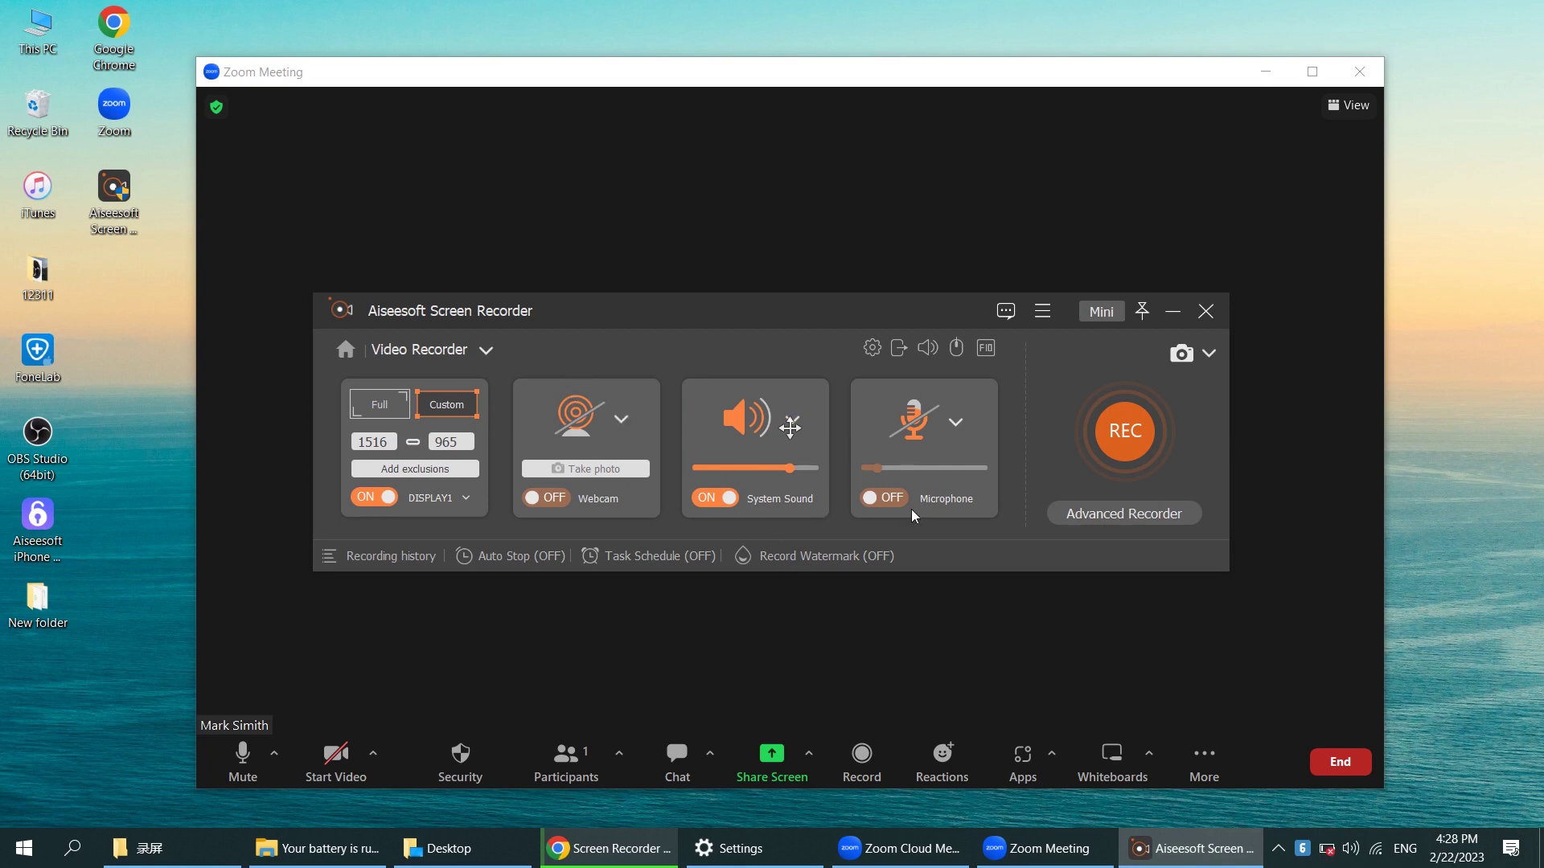
{"action": "left_click", "coordinate": [885, 499]}
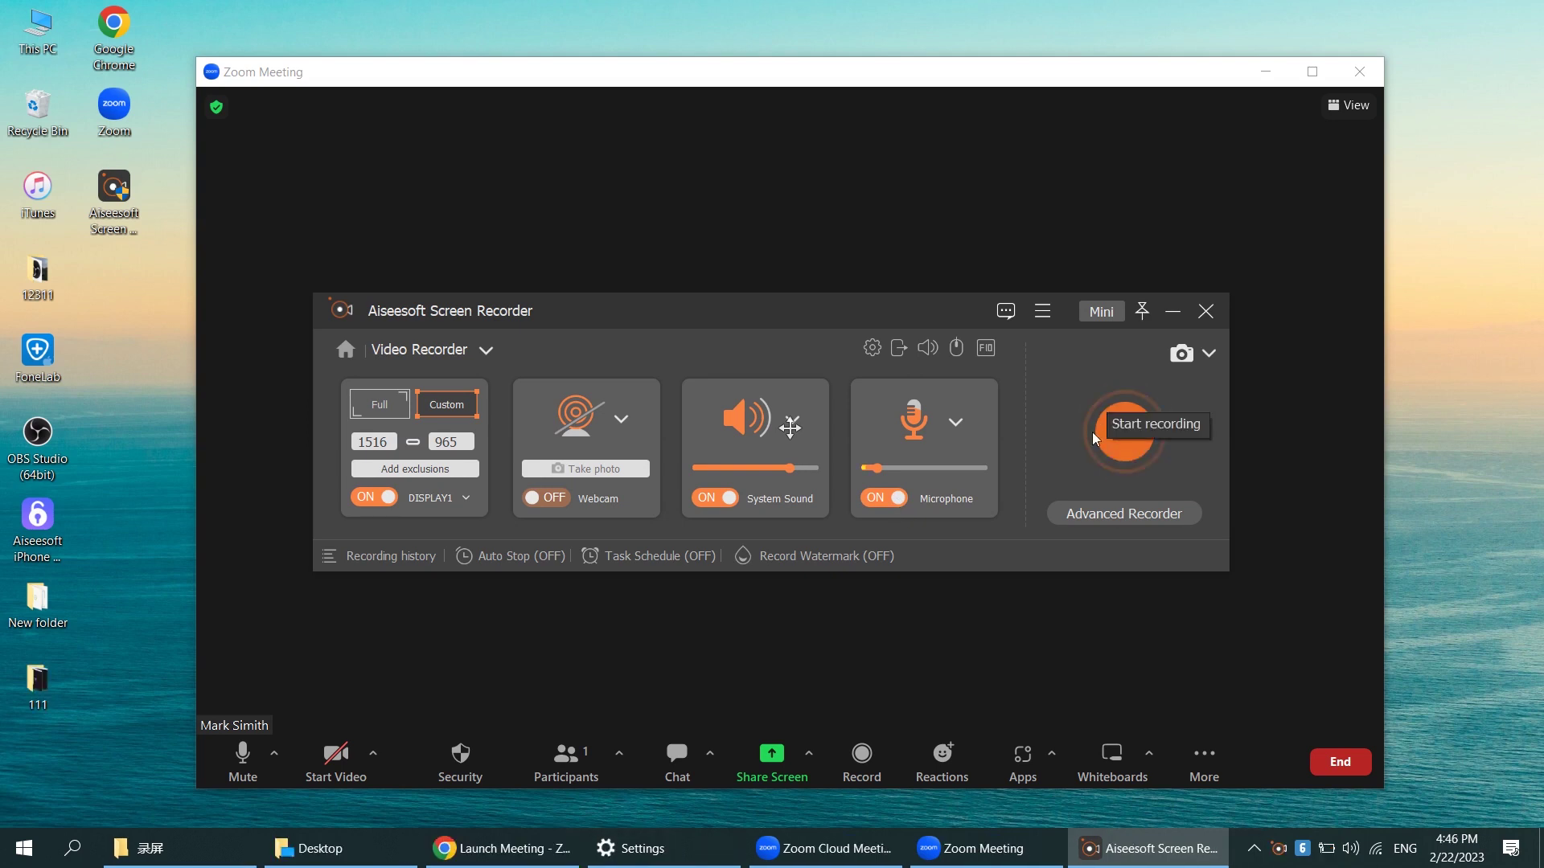
- Record the Zoom meeting while annotating the avatar with a blue rectangle and an arrow pointing at it, and stop the recording
{"action": "left_click", "coordinate": [1093, 433]}
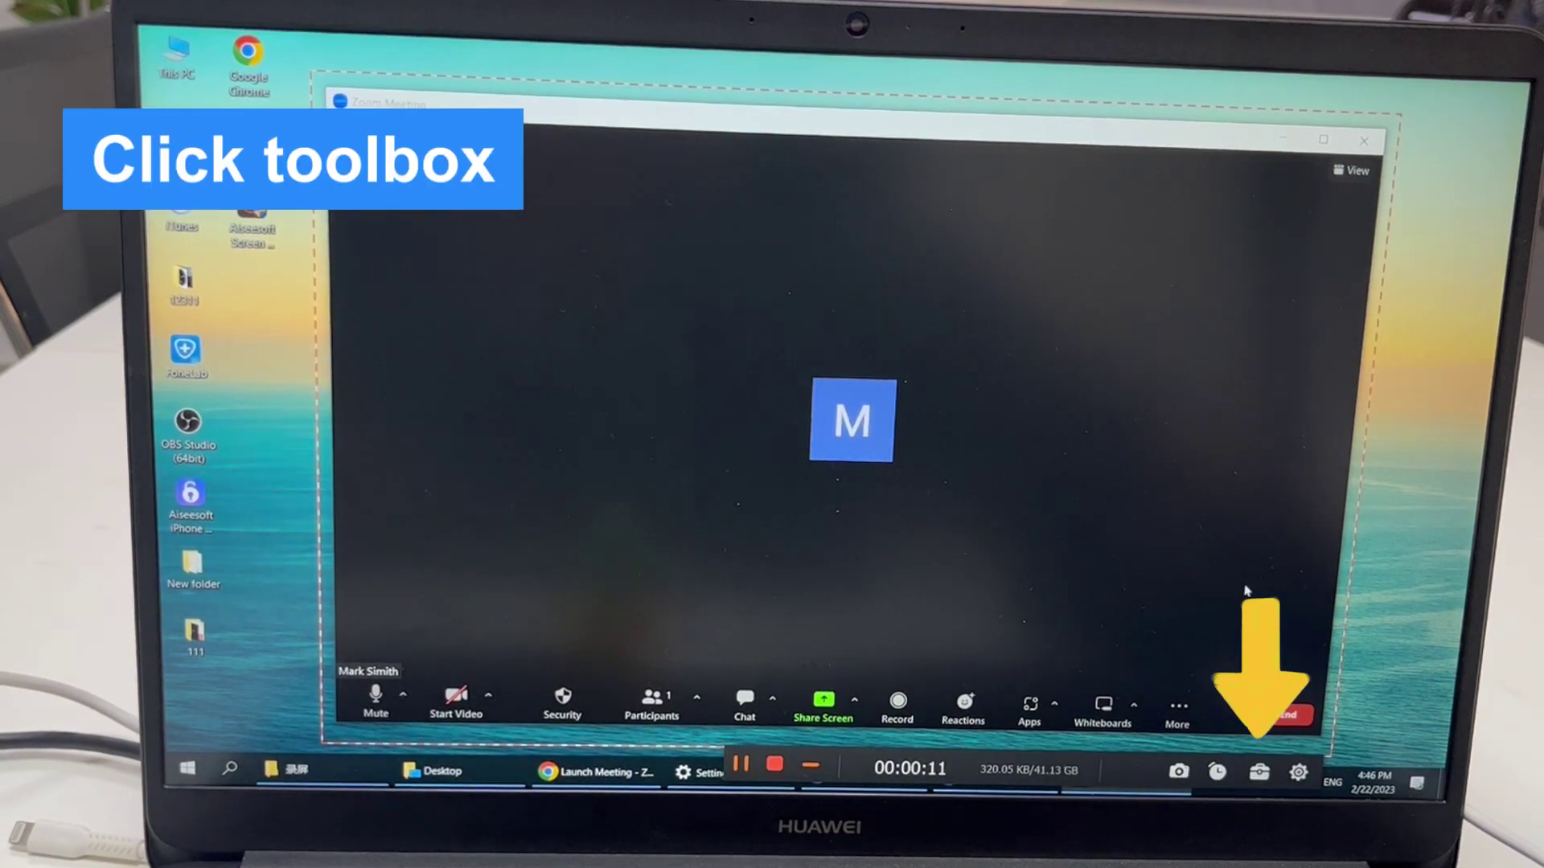
{"action": "left_click", "coordinate": [1257, 775]}
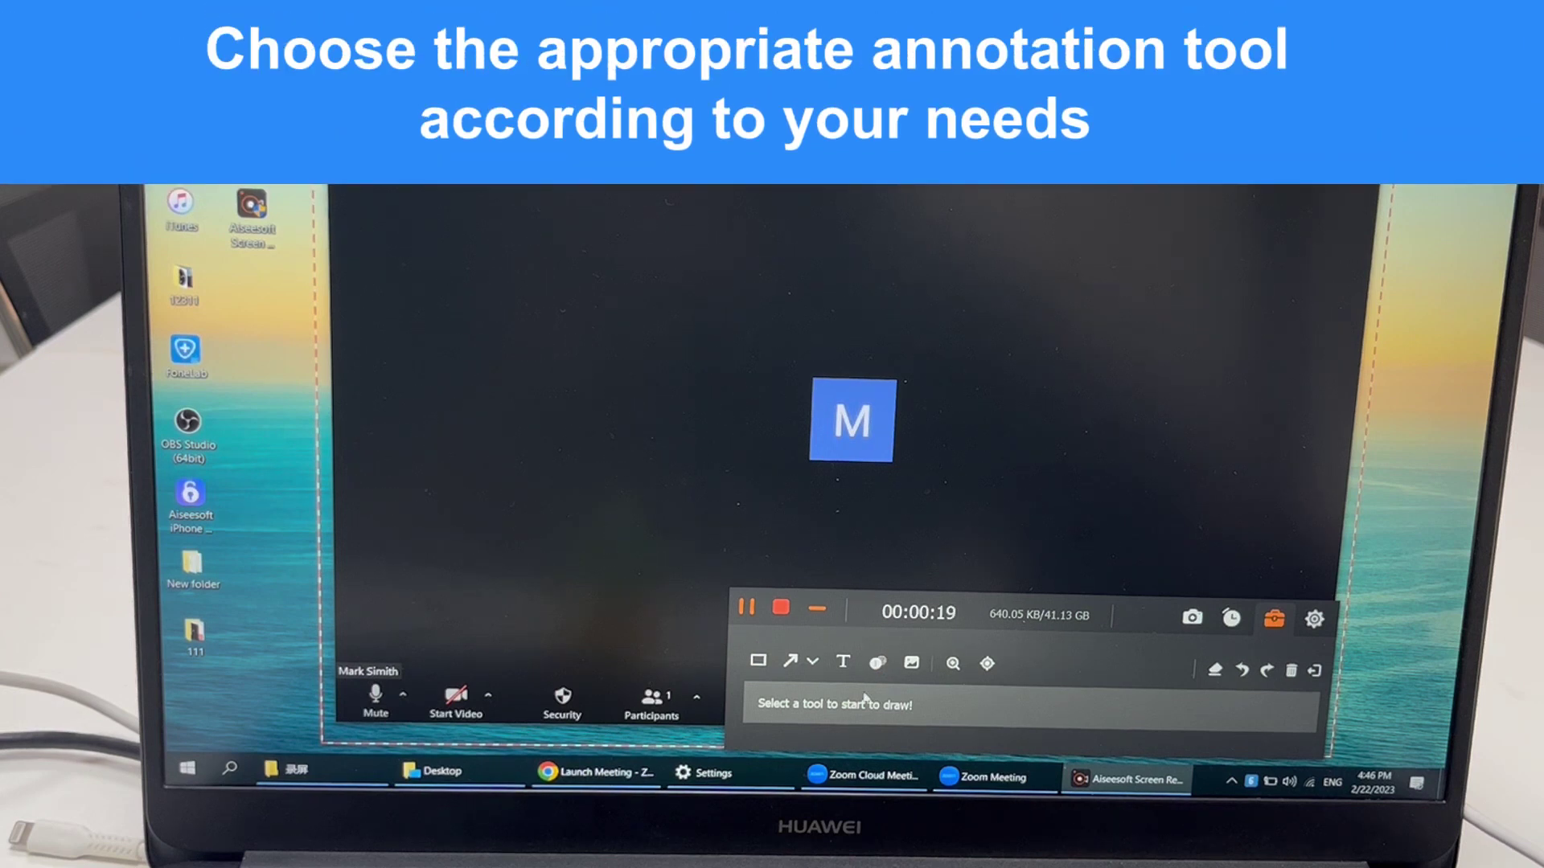
{"action": "left_click", "coordinate": [758, 658]}
{"action": "mouse_move", "coordinate": [790, 318]}
{"action": "left_mouse_down"}
{"action": "mouse_move", "coordinate": [796, 366]}
{"action": "mouse_move", "coordinate": [935, 505]}
{"action": "left_mouse_up"}
{"action": "left_click", "coordinate": [792, 660]}
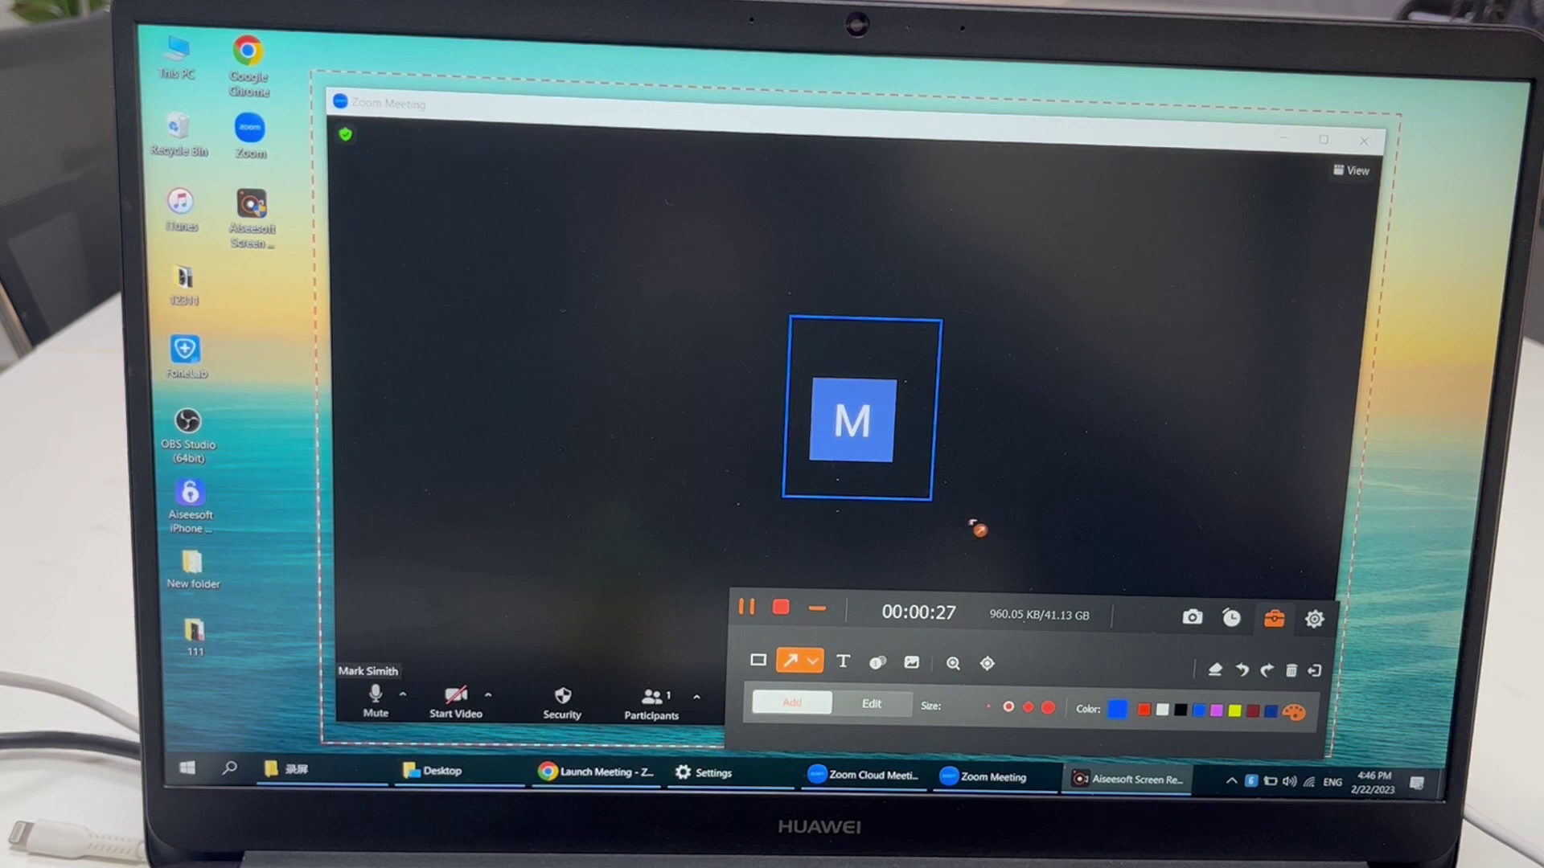
{"action": "left_click_drag", "start_coordinate": [1021, 537], "coordinate": [915, 434]}
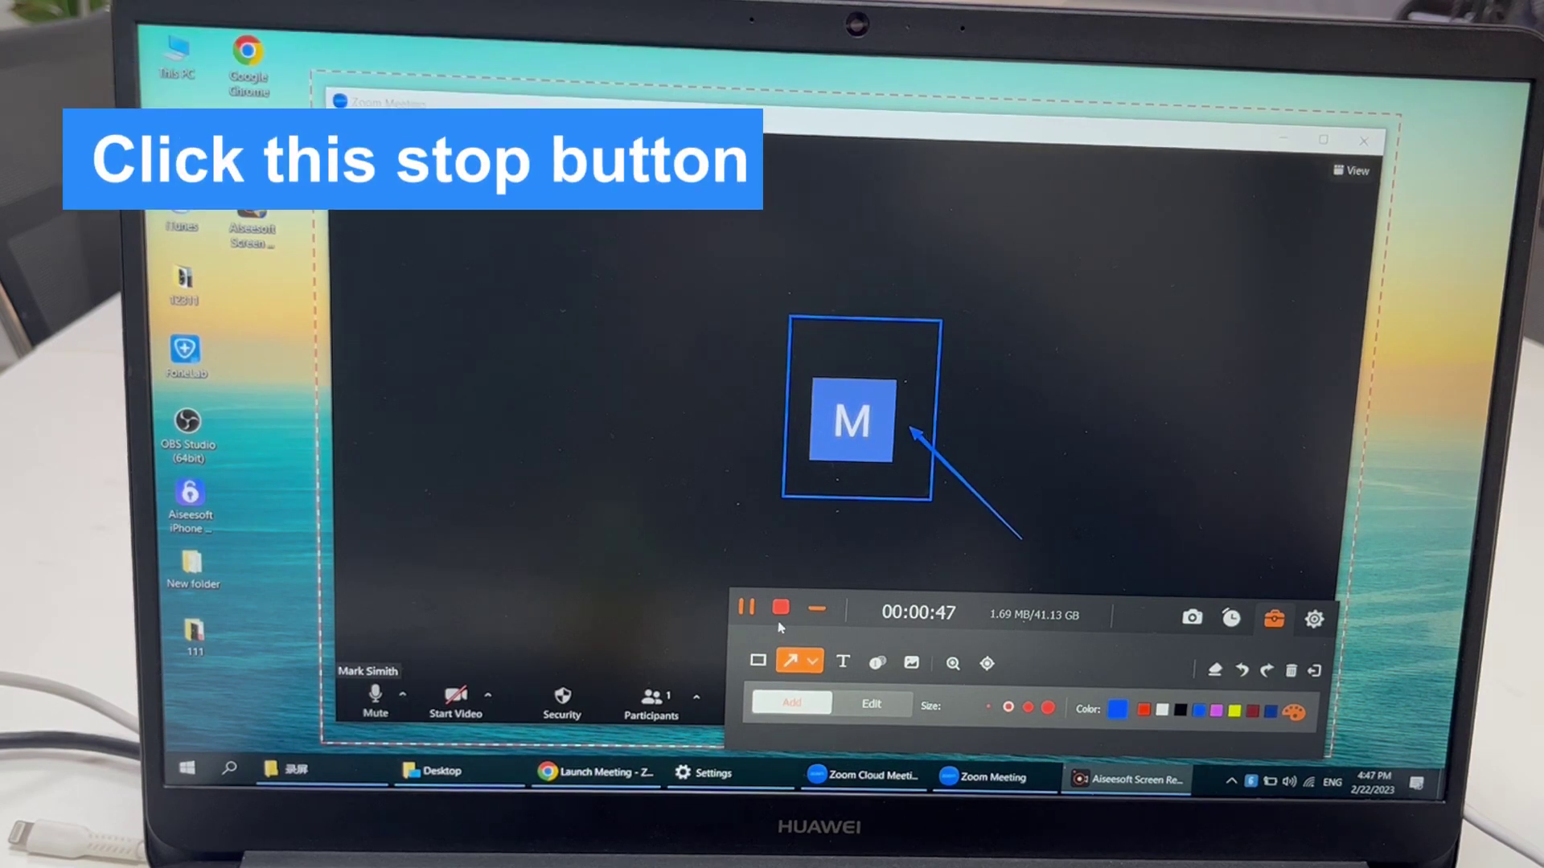
{"action": "left_click", "coordinate": [781, 609]}
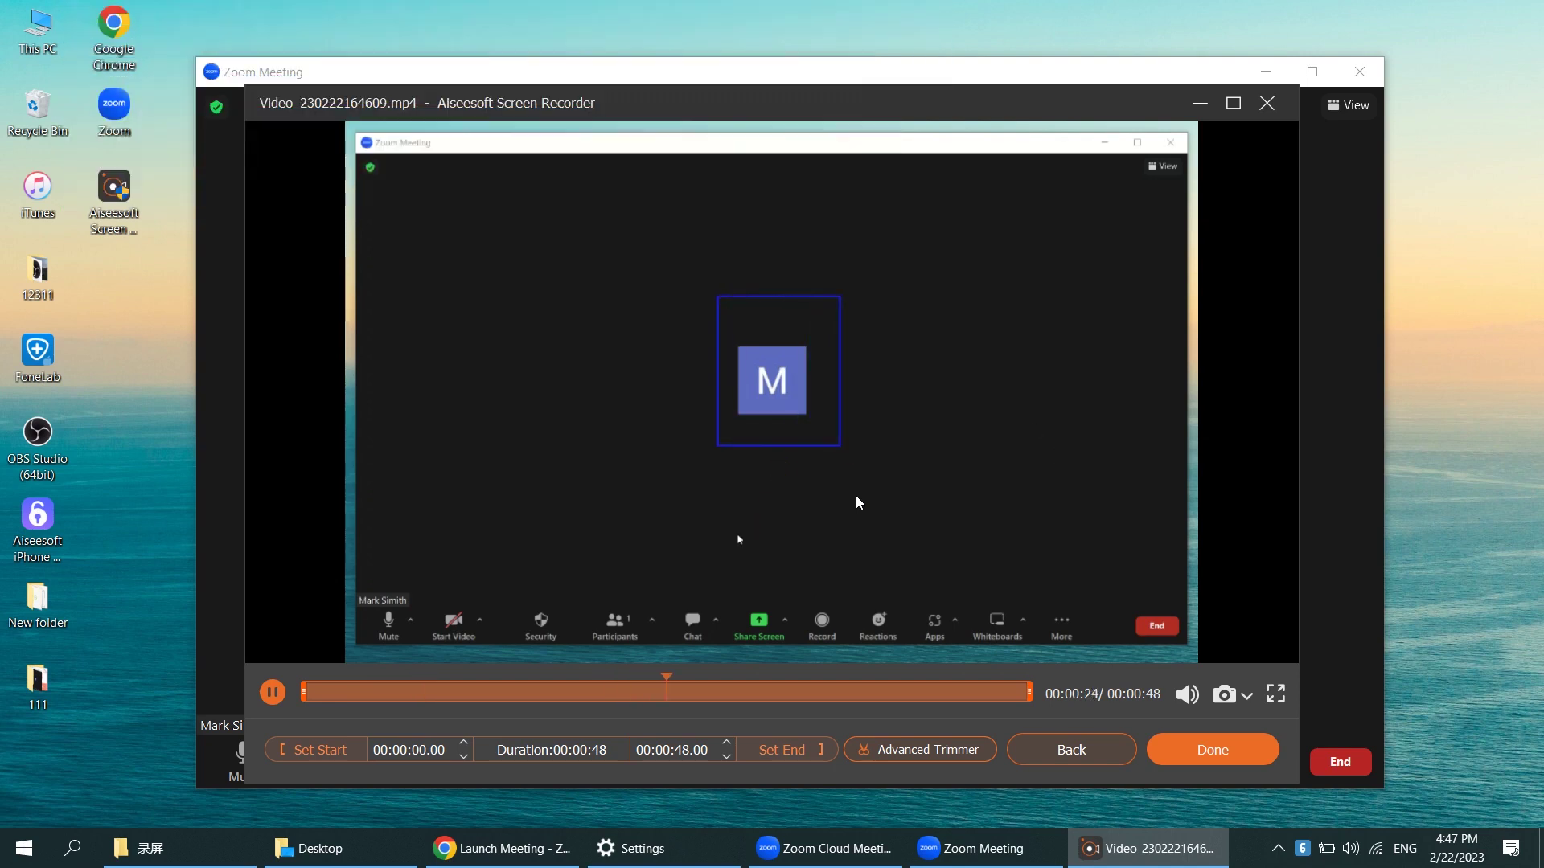
- Trim both ends of the recording to a 34-second clip starting at 00:00:06.08, and play the saved clip from the recording history
{"action": "left_click_drag", "start_coordinate": [304, 692], "coordinate": [398, 691]}
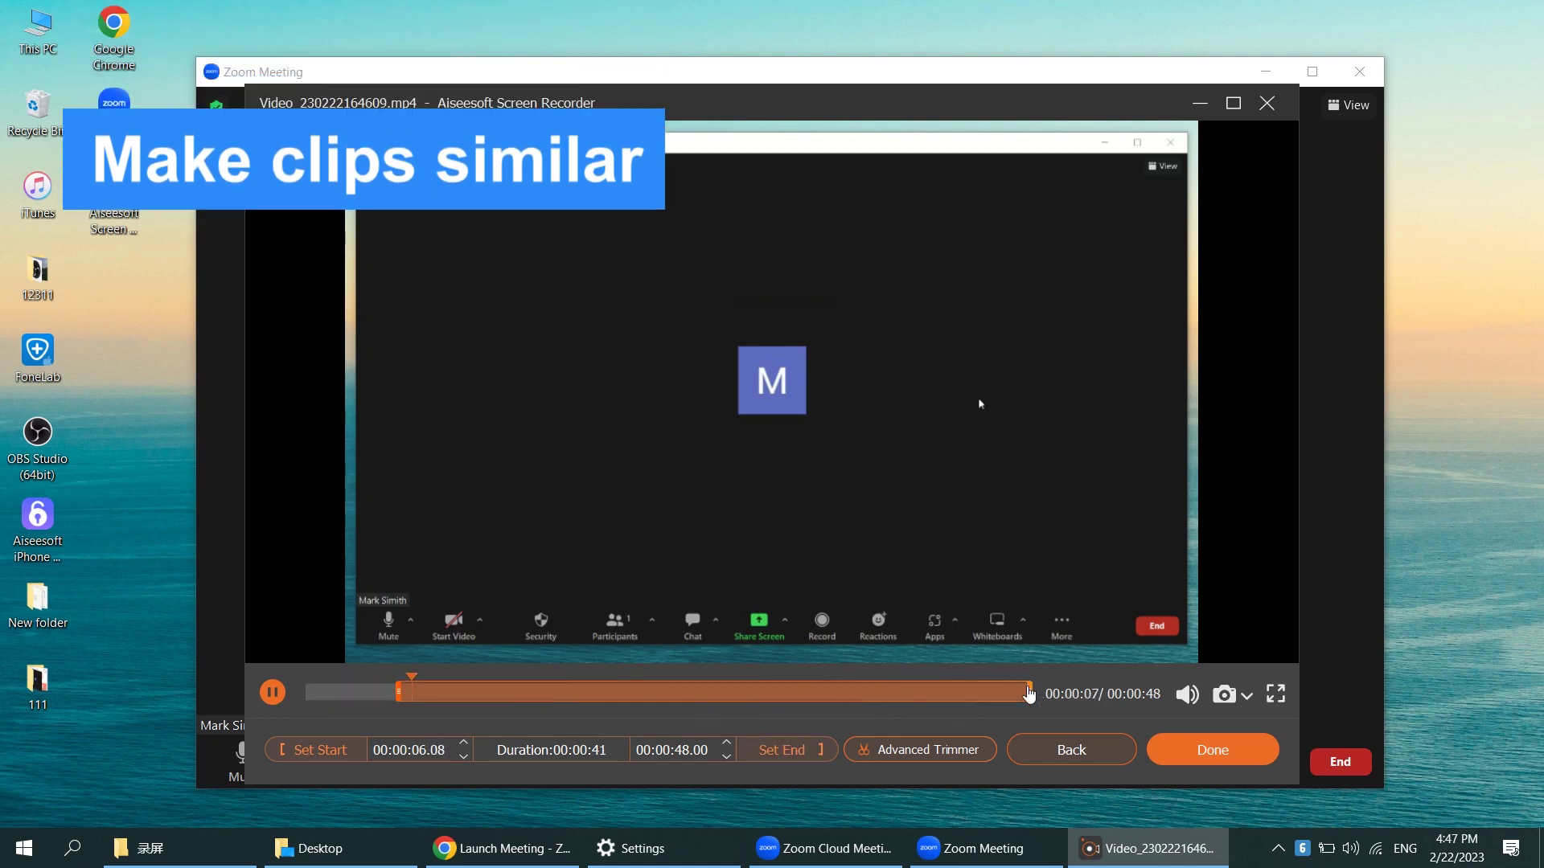
{"action": "left_click_drag", "start_coordinate": [1029, 694], "coordinate": [909, 691]}
{"action": "left_click", "coordinate": [1190, 740]}
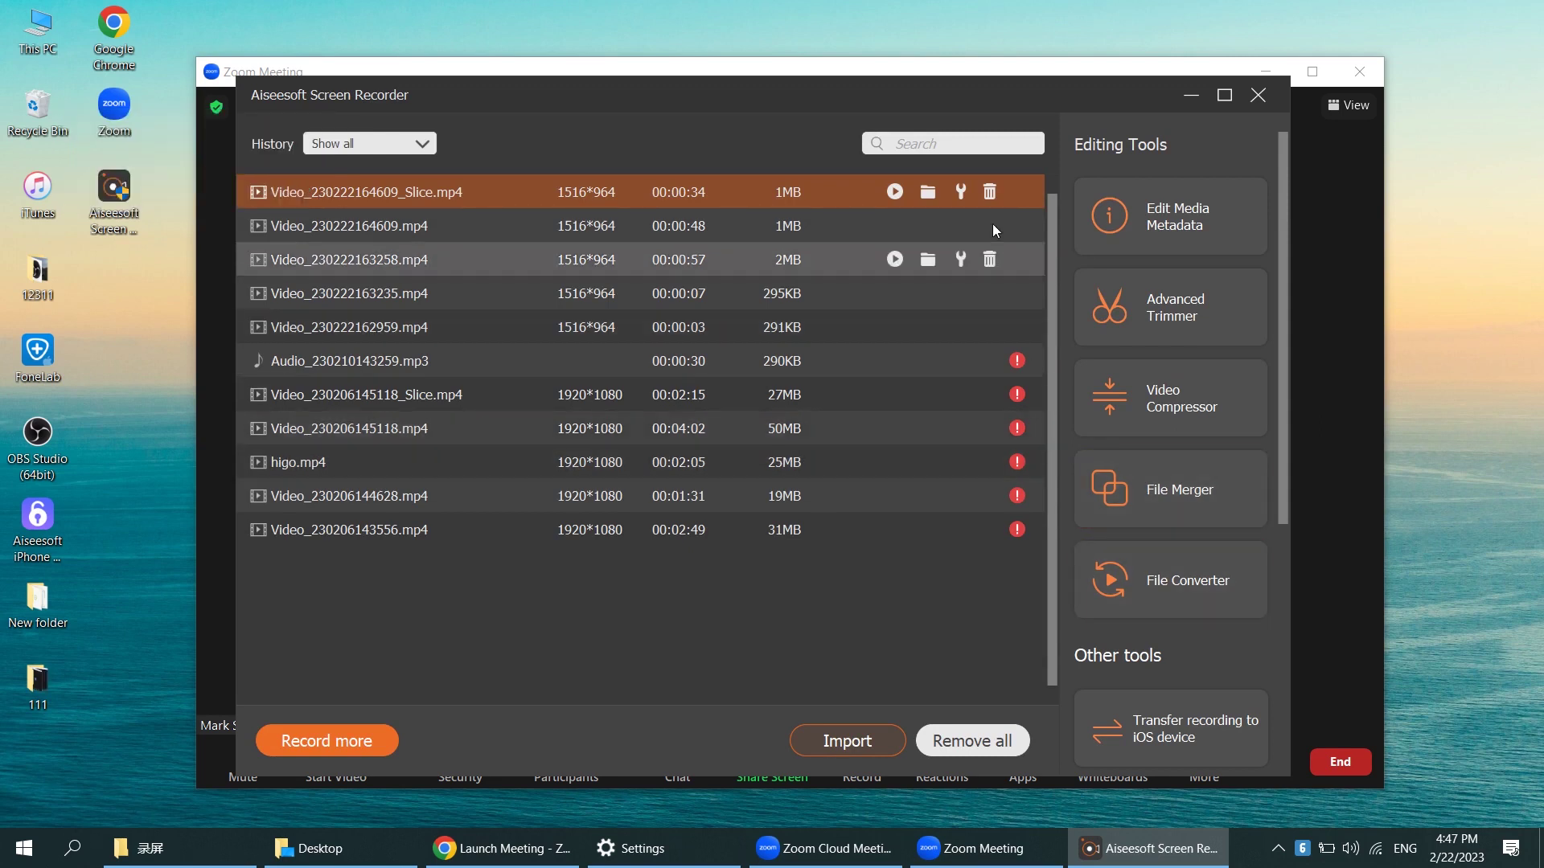
{"action": "left_click", "coordinate": [898, 198]}
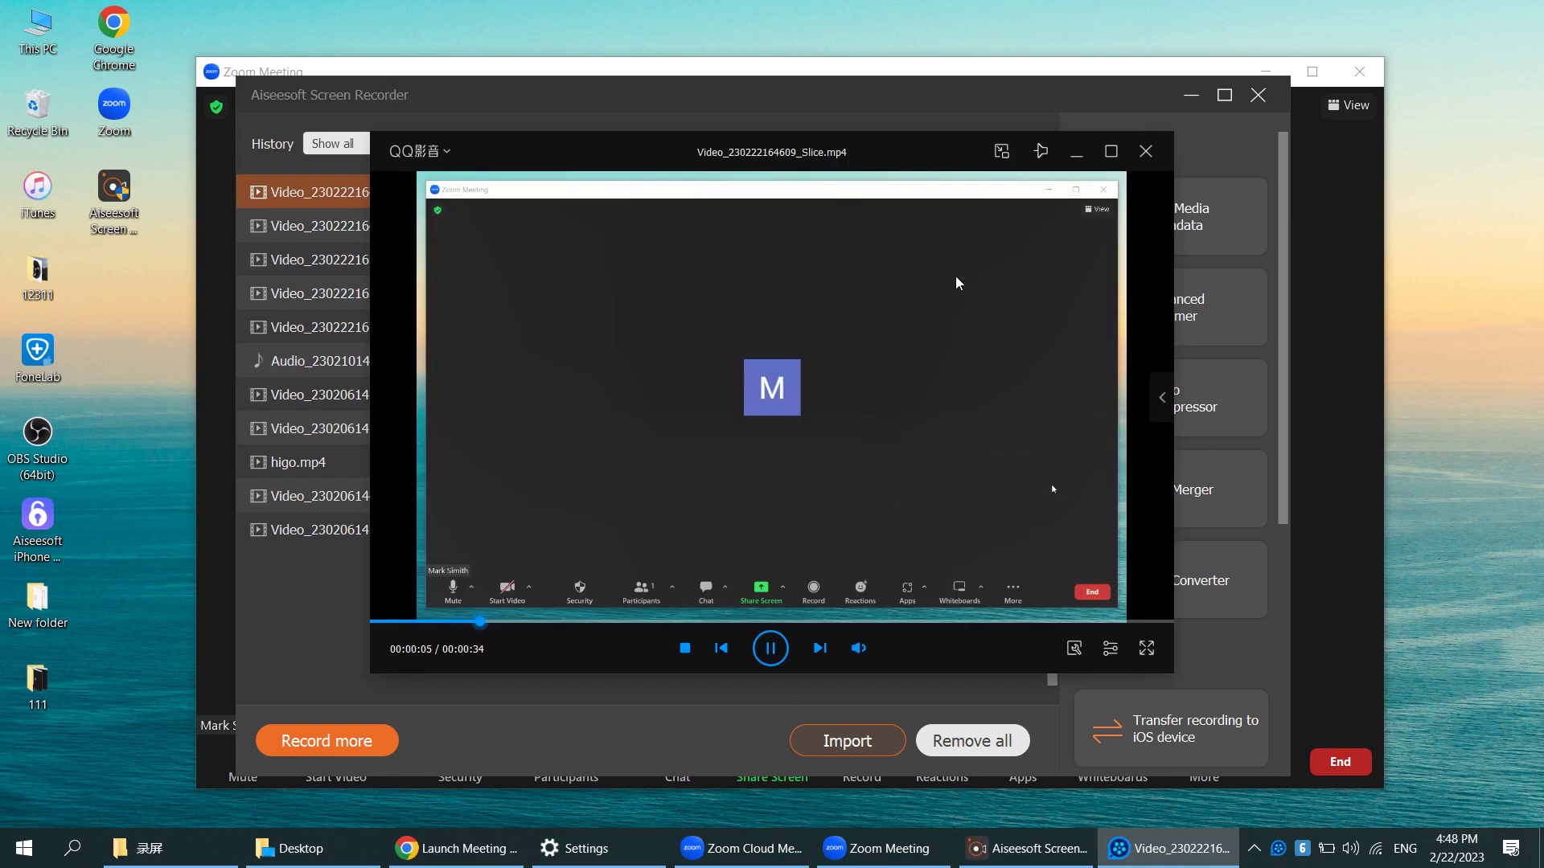